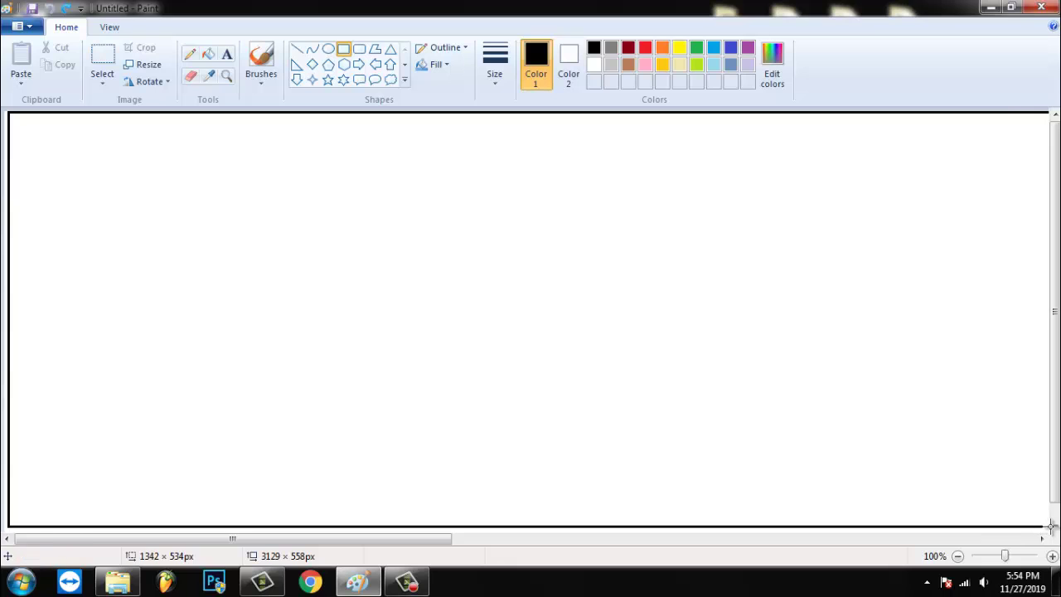
# Draw two gently arched black horizon curves, one above the other, across the full width of the frame.
pyautogui.click(191, 58)
pyautogui.click(312, 48)
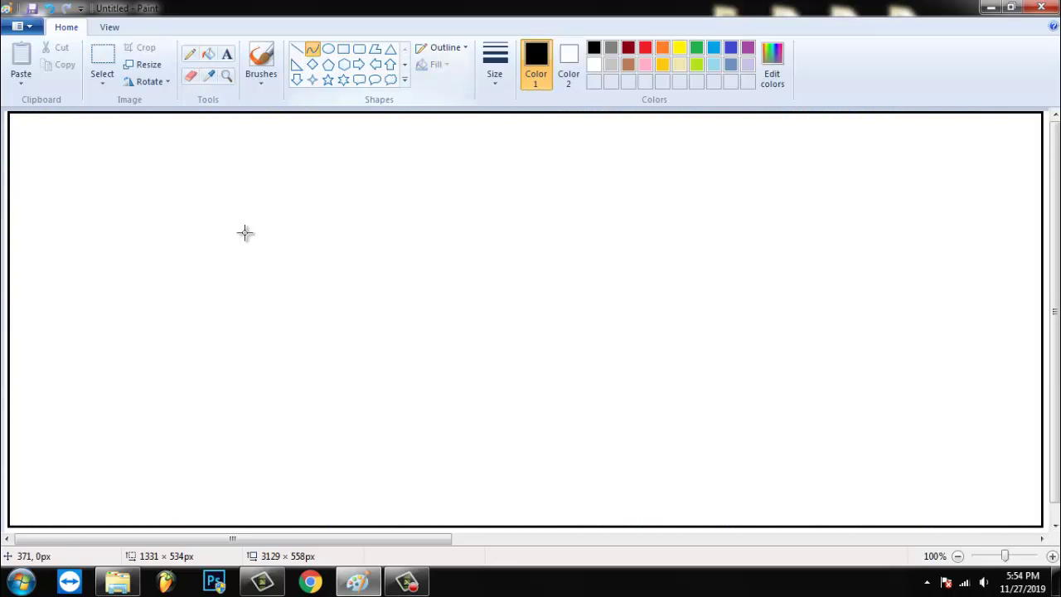
pyautogui.moveTo(7, 349); pyautogui.dragTo(1042, 343)
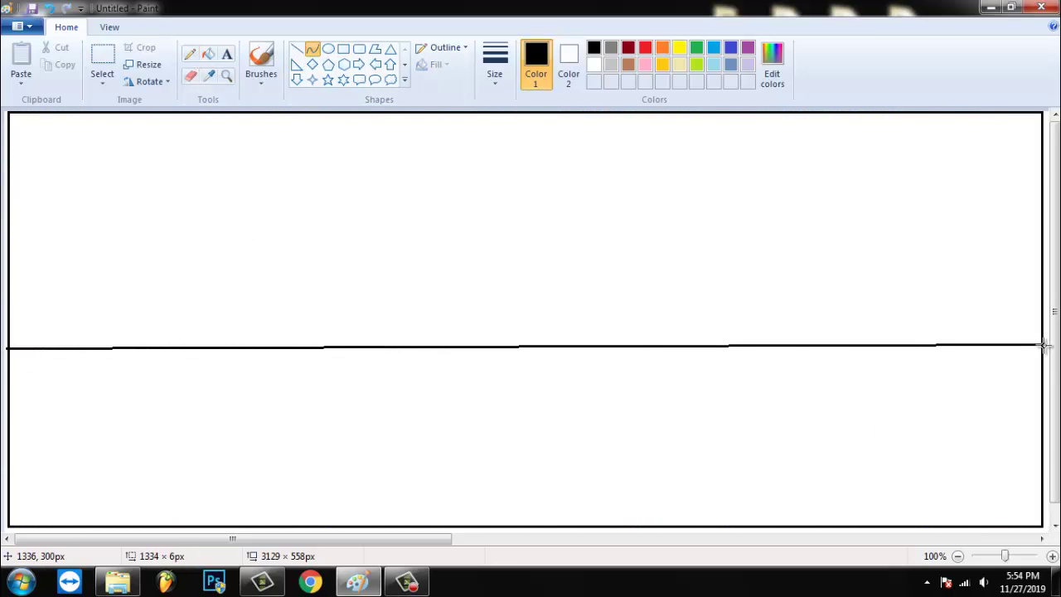
pyautogui.moveTo(631, 315); pyautogui.dragTo(628, 287)
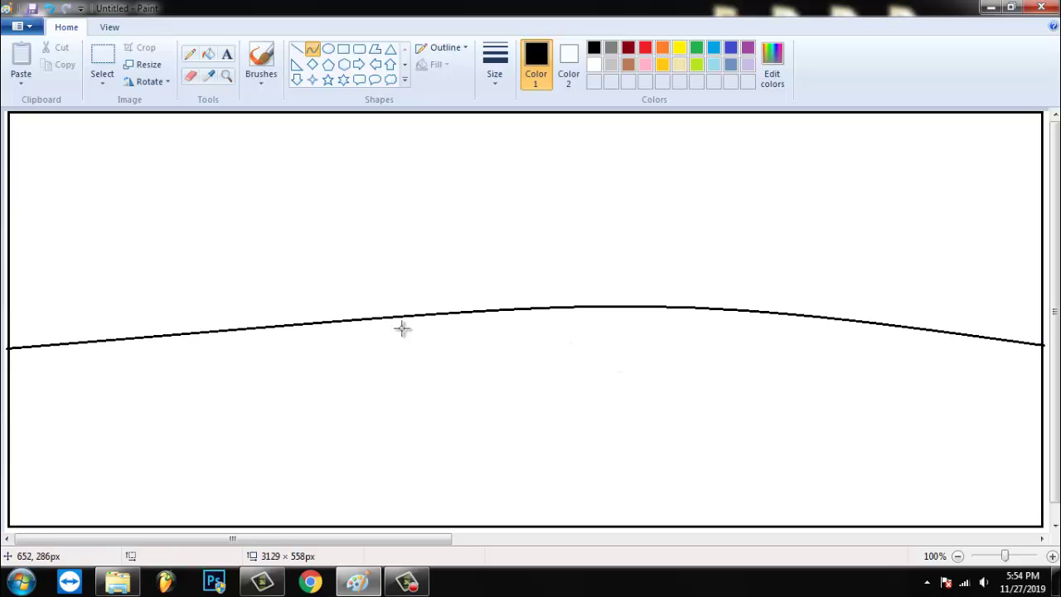
pyautogui.moveTo(8, 308); pyautogui.dragTo(1042, 334)
pyautogui.moveTo(676, 279); pyautogui.dragTo(675, 276)
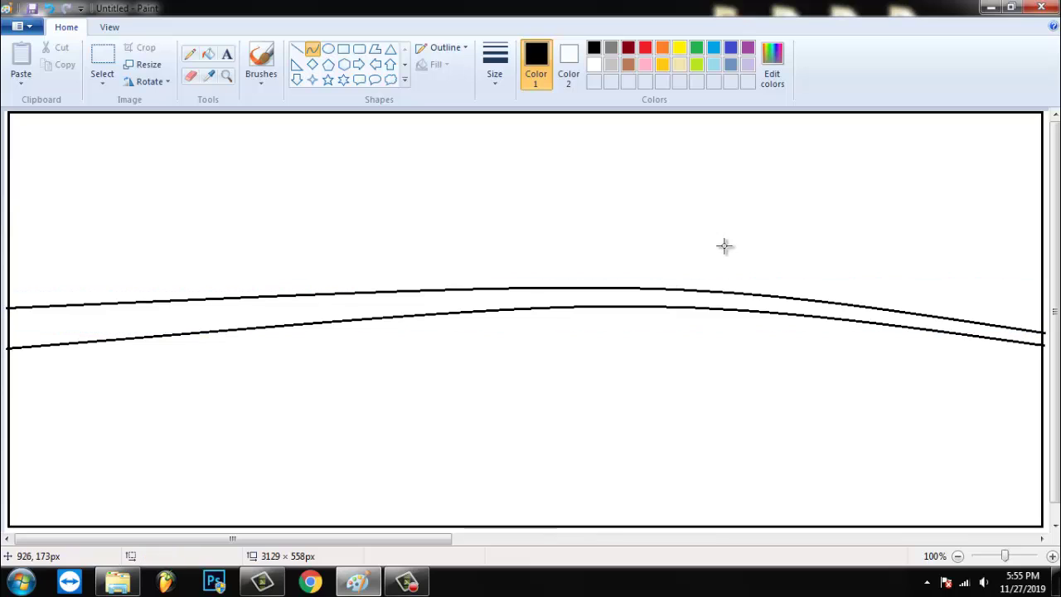
# Draw a house's gabled roof with straight lines above the right part of the horizon, including the narrow front eave.
pyautogui.click(296, 50)
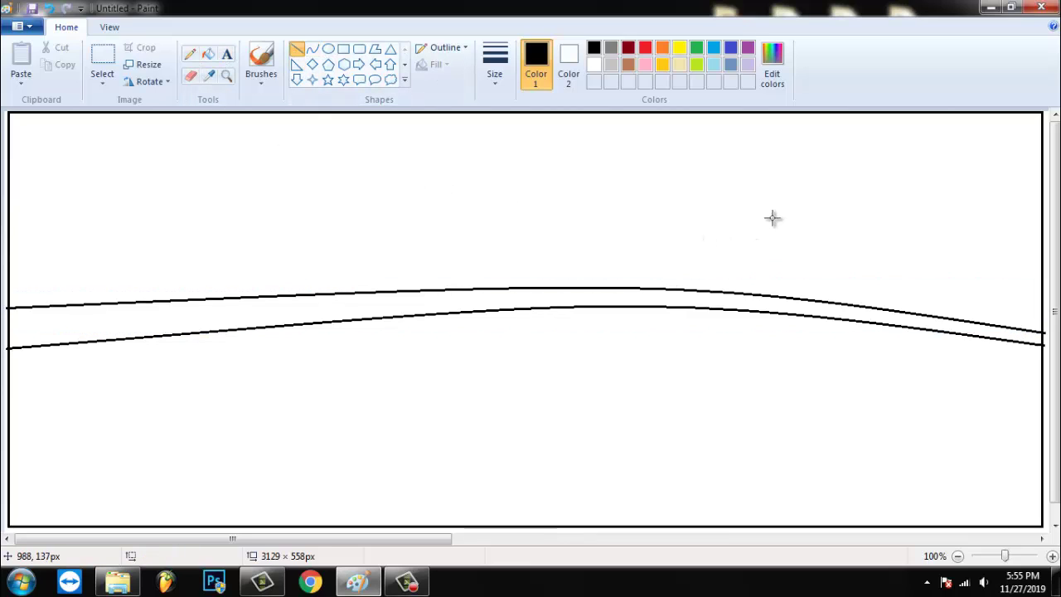
pyautogui.moveTo(776, 210)
pyautogui.mouseDown()
pyautogui.moveTo(744, 252)
pyautogui.moveTo(749, 239)
pyautogui.moveTo(763, 249)
pyautogui.moveTo(776, 210)
pyautogui.moveTo(823, 259)
pyautogui.mouseUp()
pyautogui.click(745, 240)
pyautogui.moveTo(776, 210)
pyautogui.mouseDown()
pyautogui.moveTo(865, 214)
pyautogui.moveTo(926, 266)
pyautogui.mouseUp()
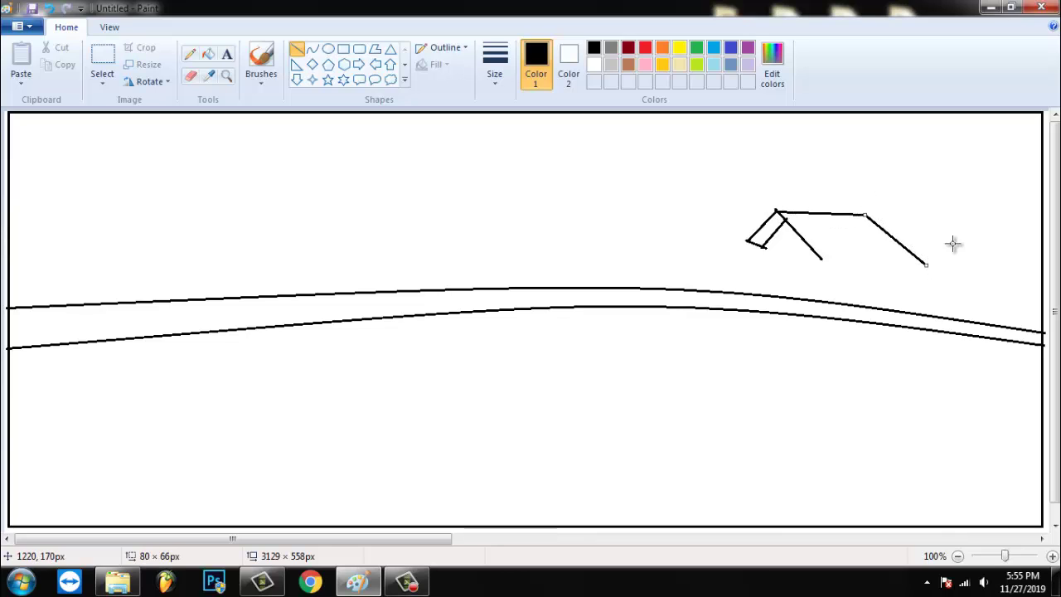
pyautogui.moveTo(823, 259); pyautogui.dragTo(932, 265)
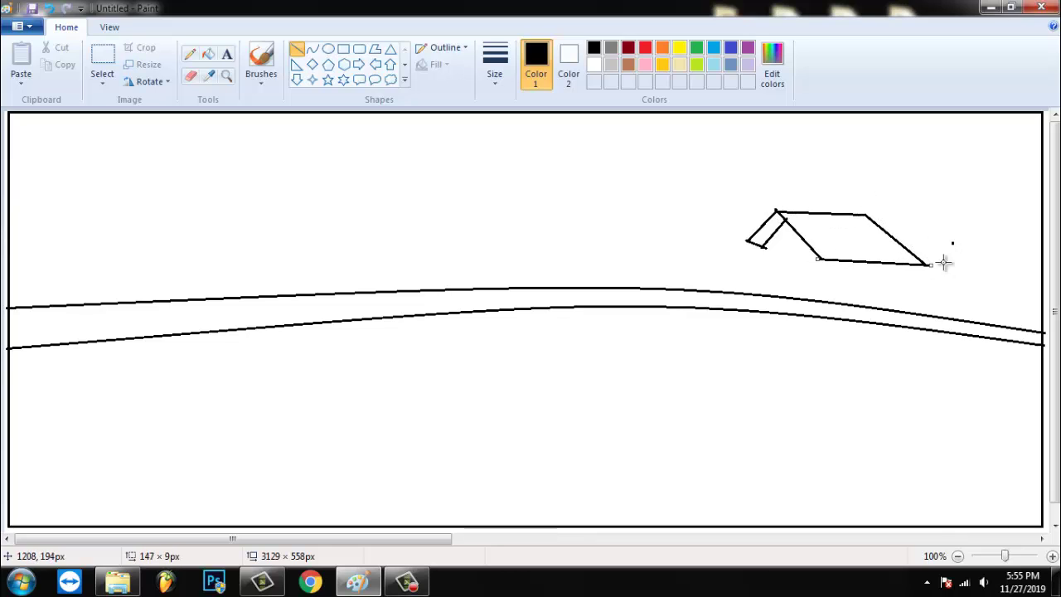
# Draw three vertical wall lines from the roof edges down to the upper horizon curve.
pyautogui.moveTo(821, 259); pyautogui.dragTo(822, 303)
pyautogui.moveTo(911, 263); pyautogui.dragTo(911, 316)
pyautogui.moveTo(763, 241); pyautogui.dragTo(763, 297)
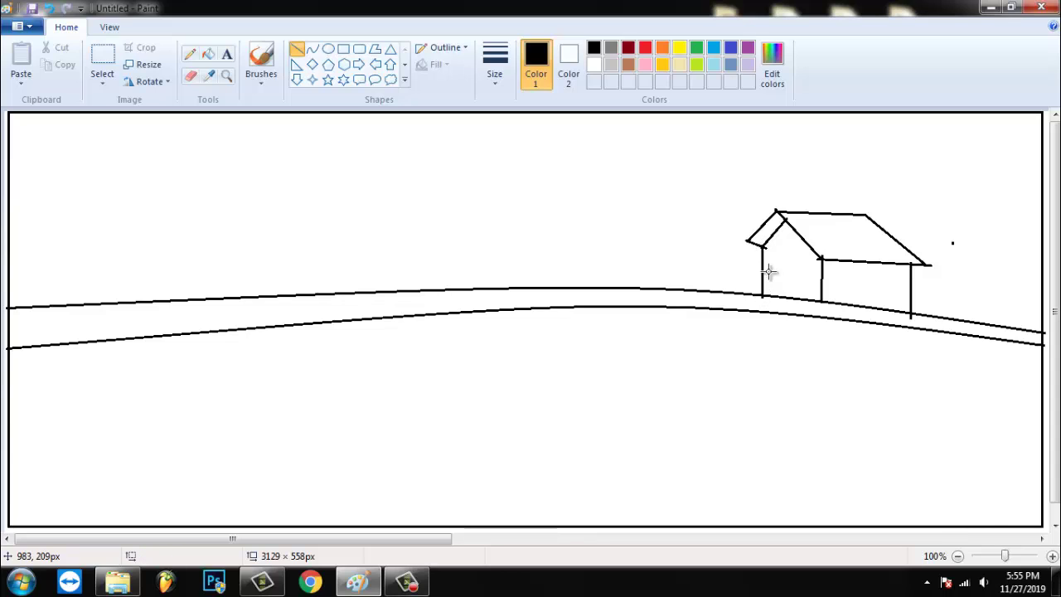
# Draw a rectangular door, a gable window and a window right of the door, and fill all three black.
pyautogui.click(345, 51)
pyautogui.moveTo(856, 270); pyautogui.dragTo(869, 307)
pyautogui.click(911, 297)
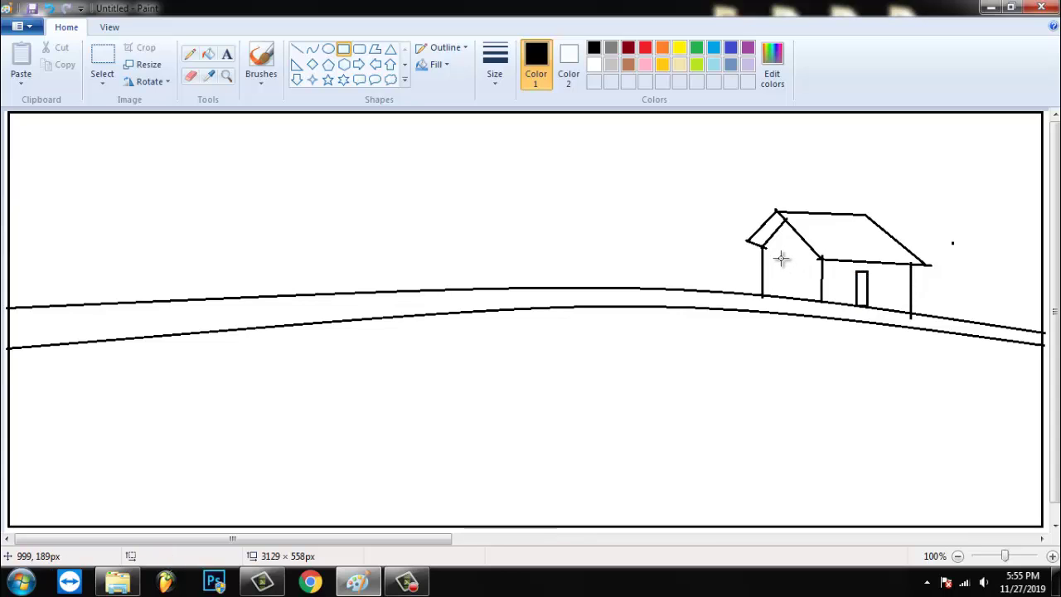
pyautogui.moveTo(785, 256); pyautogui.dragTo(800, 272)
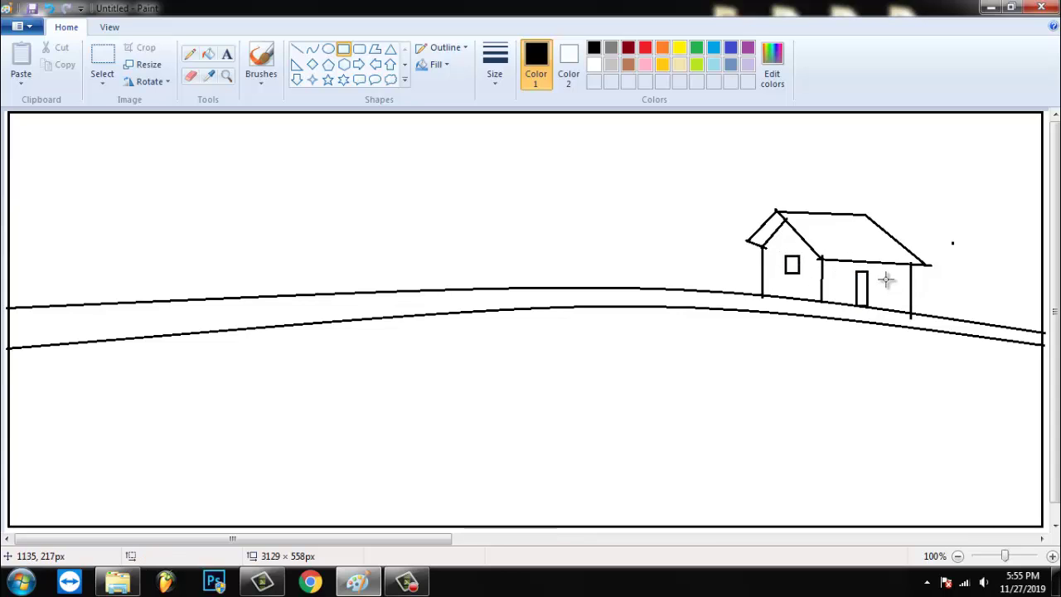
pyautogui.moveTo(884, 279); pyautogui.dragTo(894, 291)
pyautogui.click(932, 294)
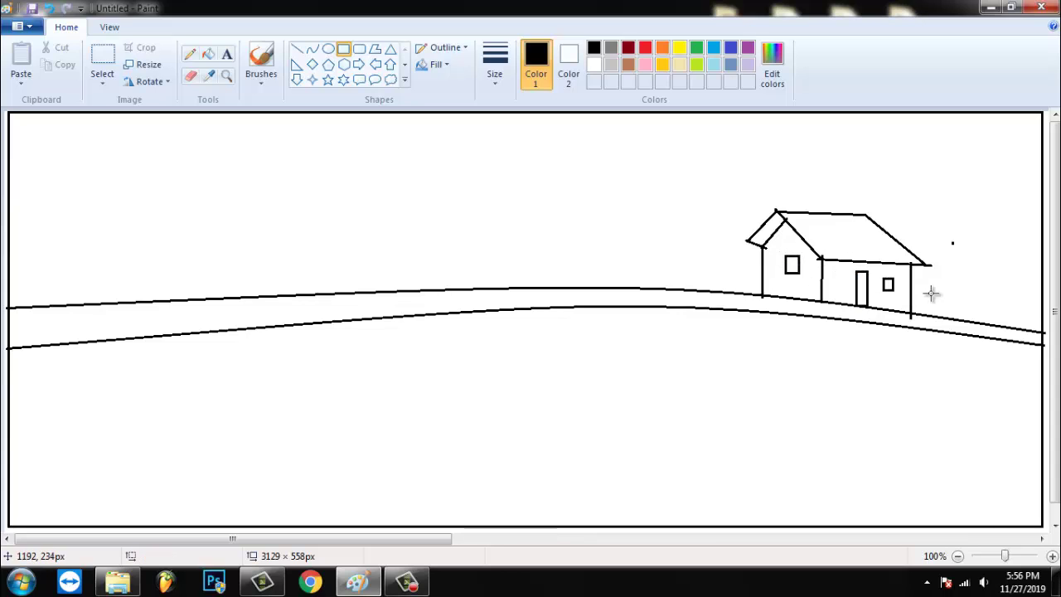
pyautogui.click(208, 58)
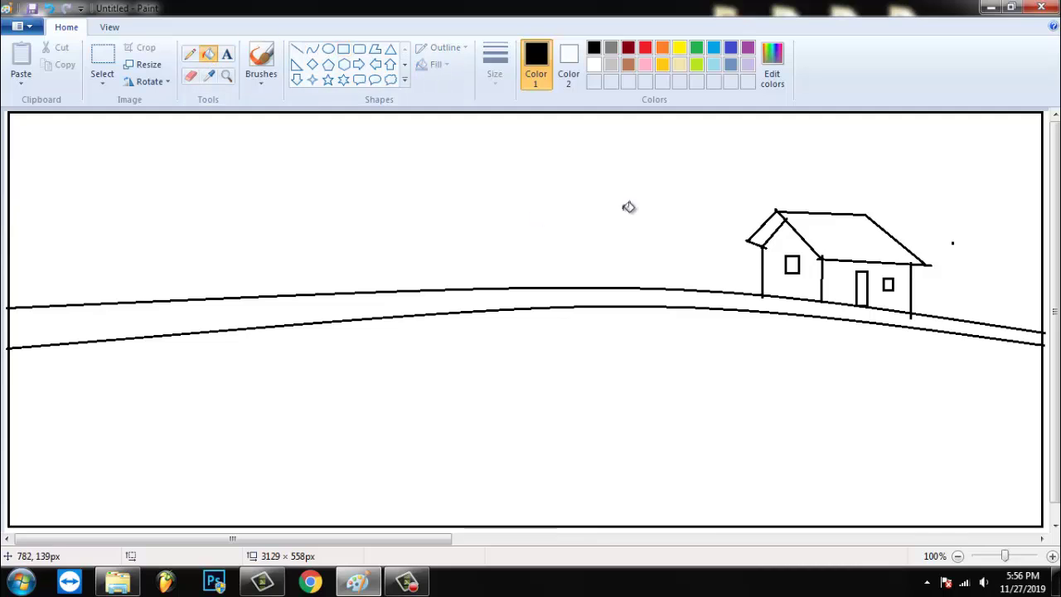
pyautogui.click(888, 285)
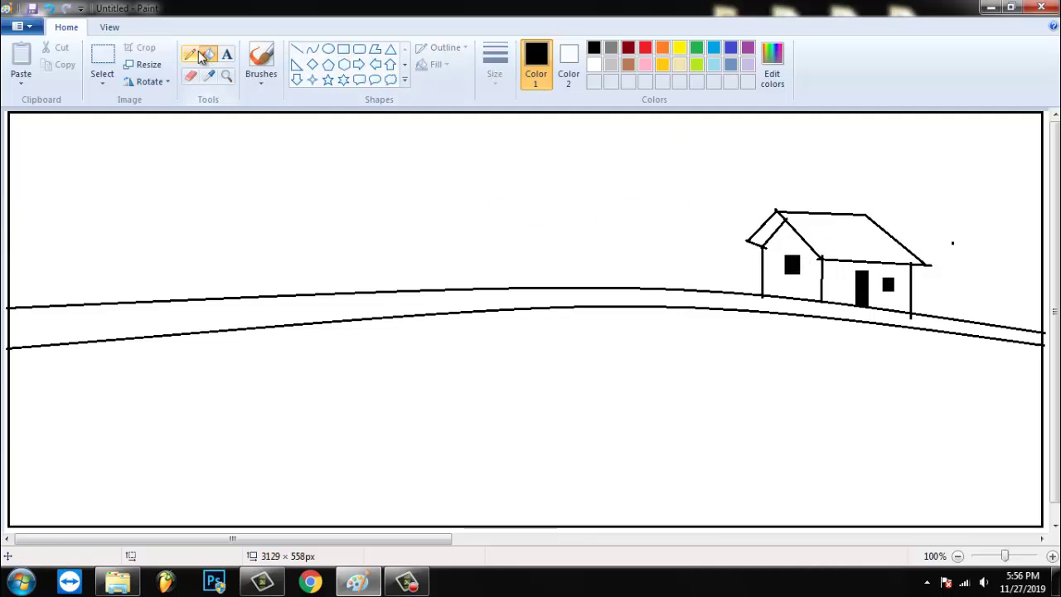
# Fill the main roof slope and the narrow front eave of the house with red.
pyautogui.click(645, 47)
pyautogui.click(800, 229)
pyautogui.click(775, 223)
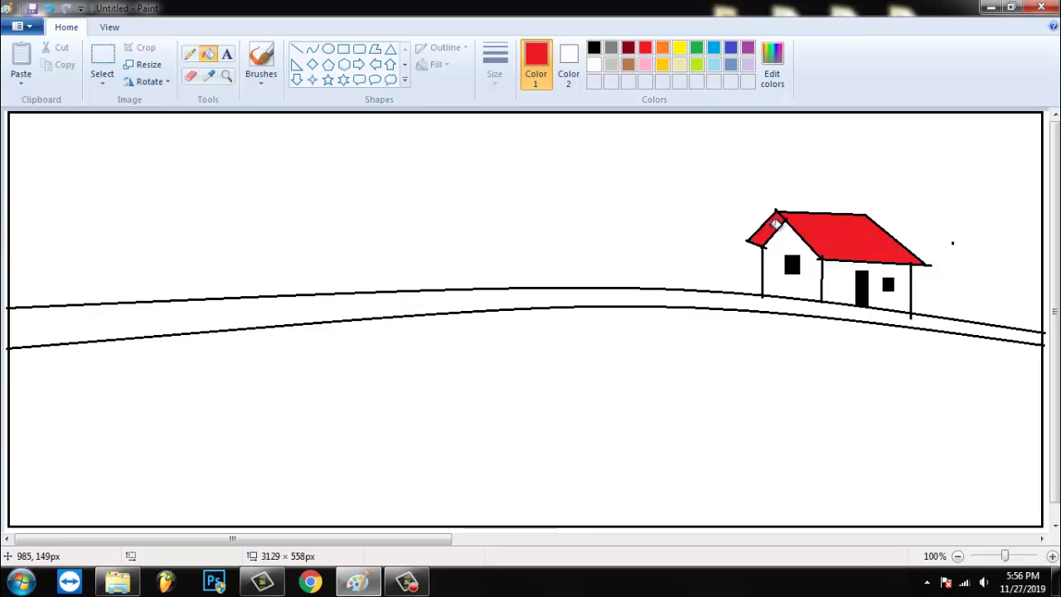
# Fill the house's gable wall with dark gray and its long side wall with light gray.
pyautogui.click(612, 48)
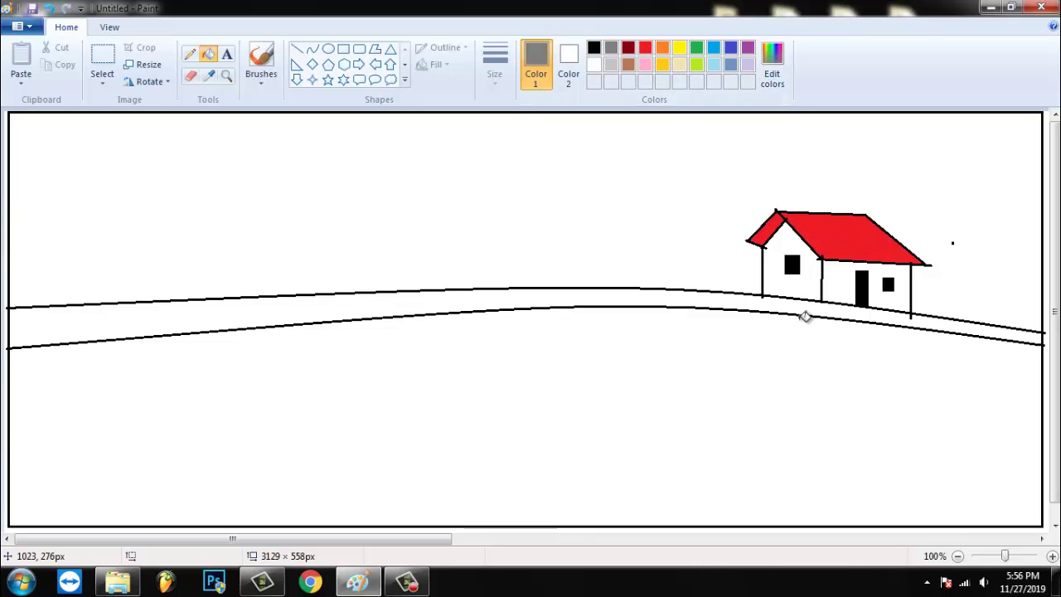
pyautogui.click(799, 284)
pyautogui.click(846, 288)
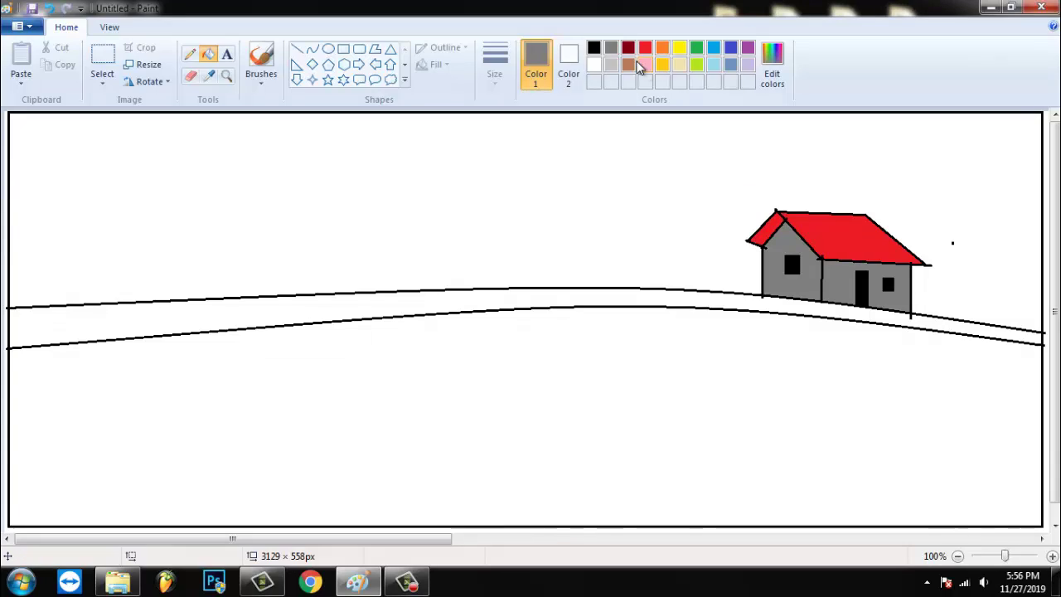
pyautogui.click(611, 65)
pyautogui.click(835, 275)
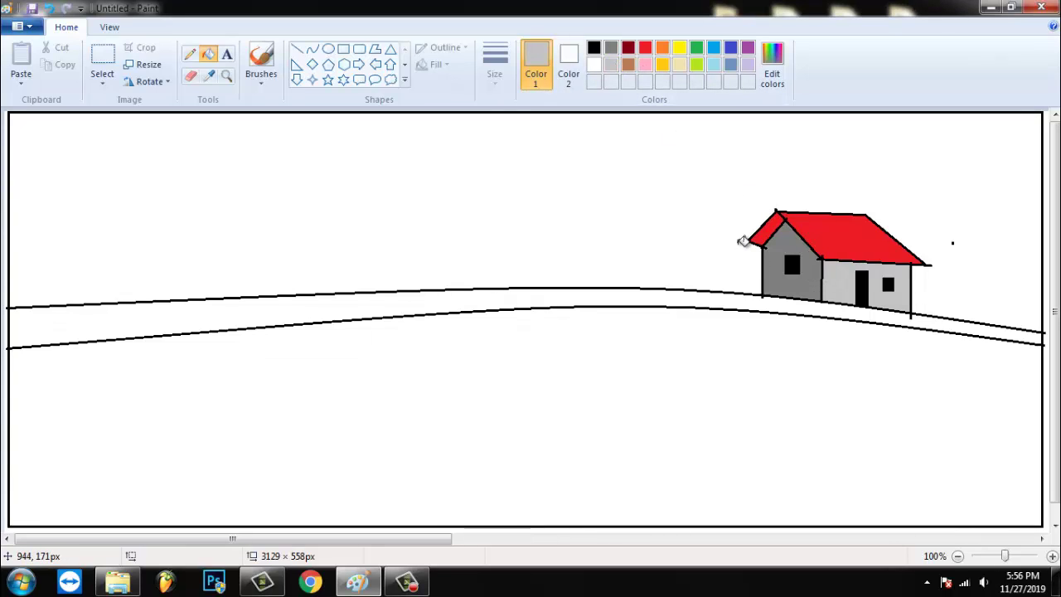
# Add a small rectangular window between the wall corner and the door, and fill it black.
pyautogui.click(593, 48)
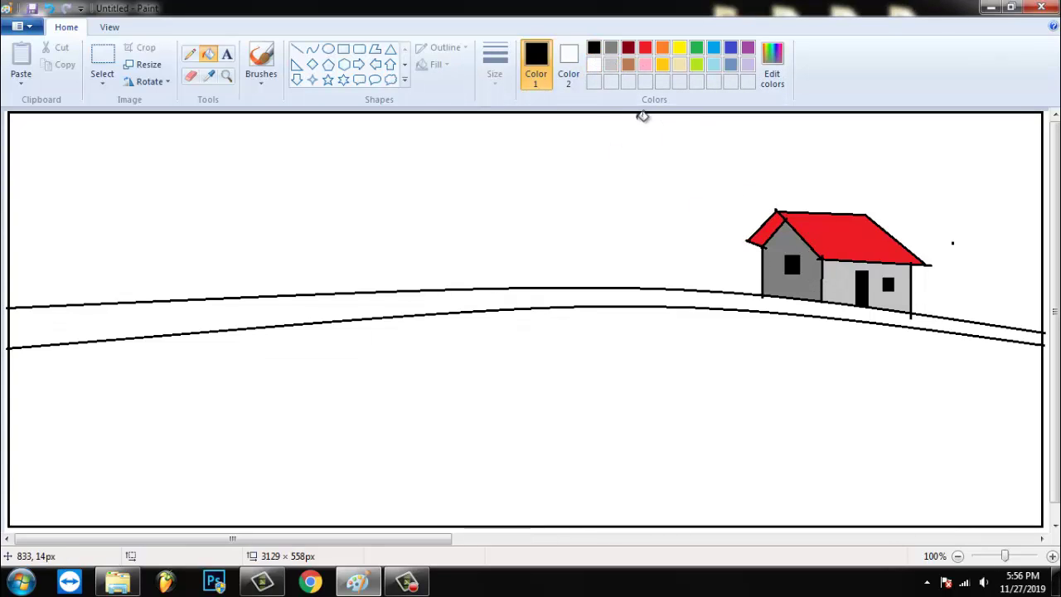
pyautogui.click(344, 48)
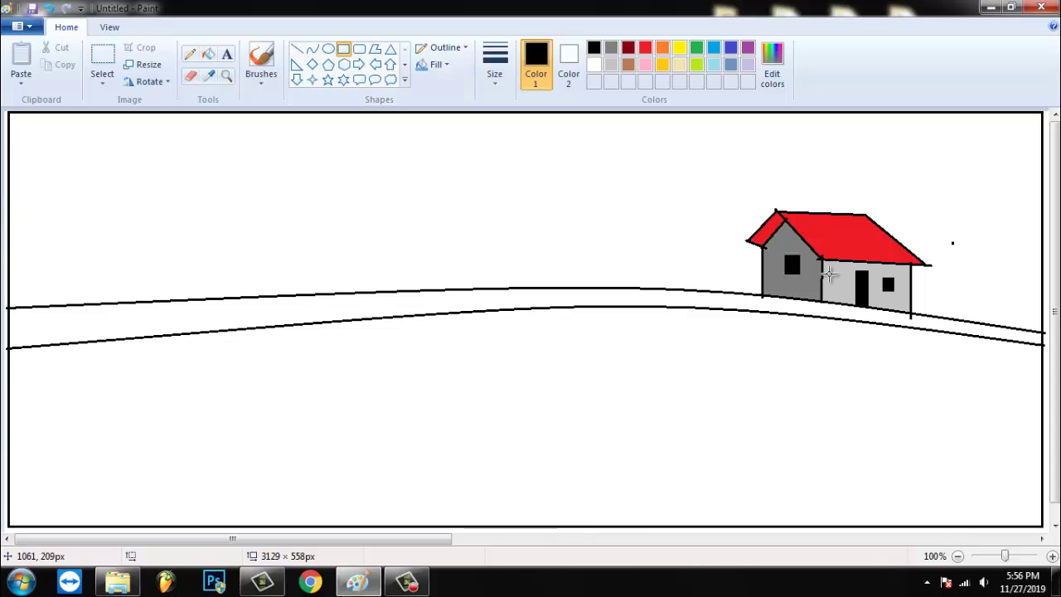
pyautogui.moveTo(834, 273); pyautogui.dragTo(846, 291)
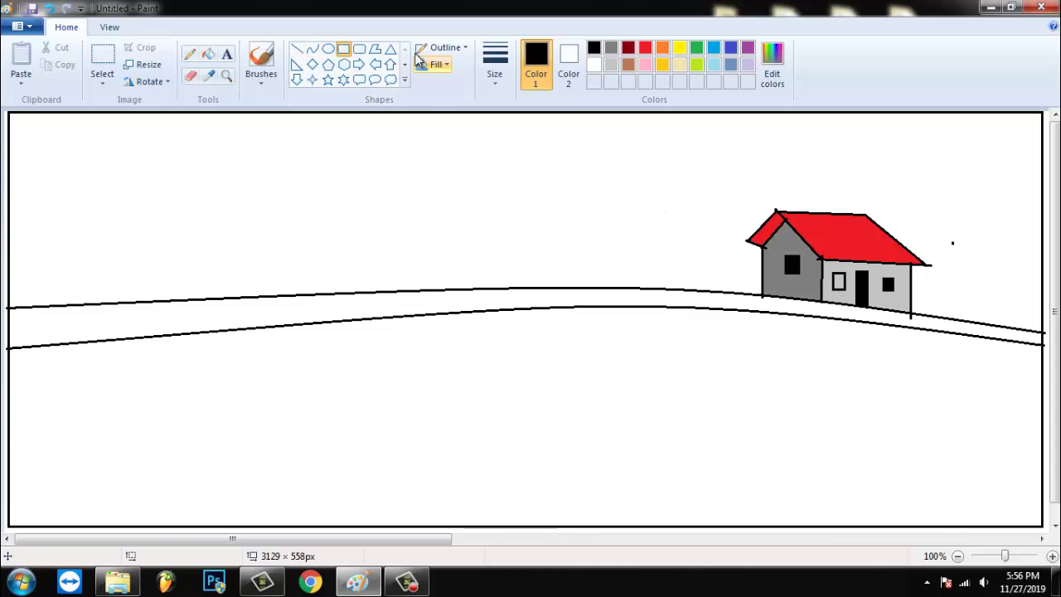
pyautogui.click(209, 53)
pyautogui.click(840, 282)
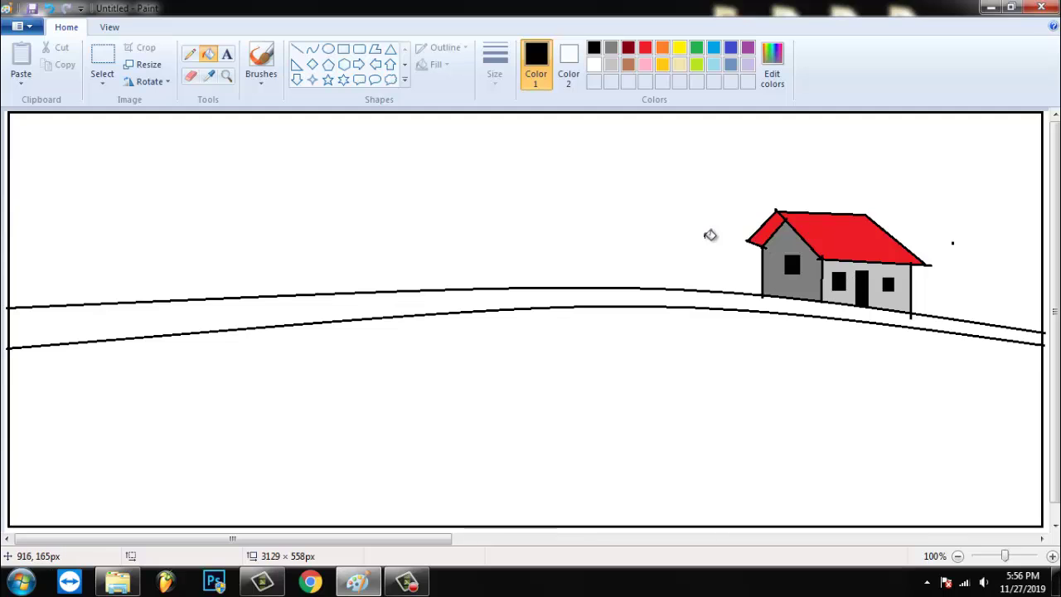
# Draw a jagged bush outline sloping down to the horizon at the picture's left with a thicker black Pencil.
pyautogui.click(190, 54)
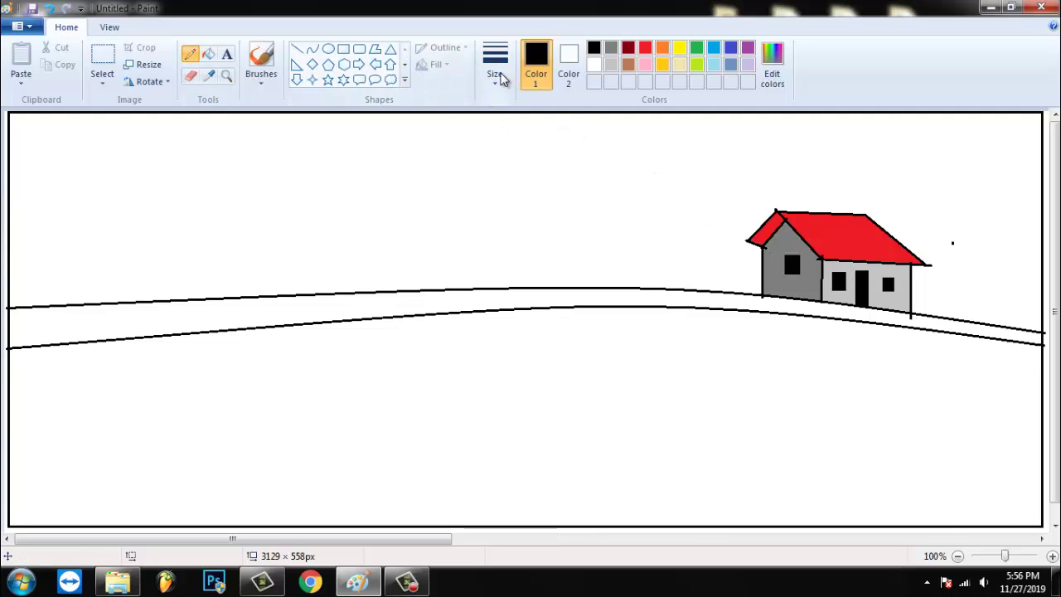
pyautogui.click(495, 65)
pyautogui.click(526, 174)
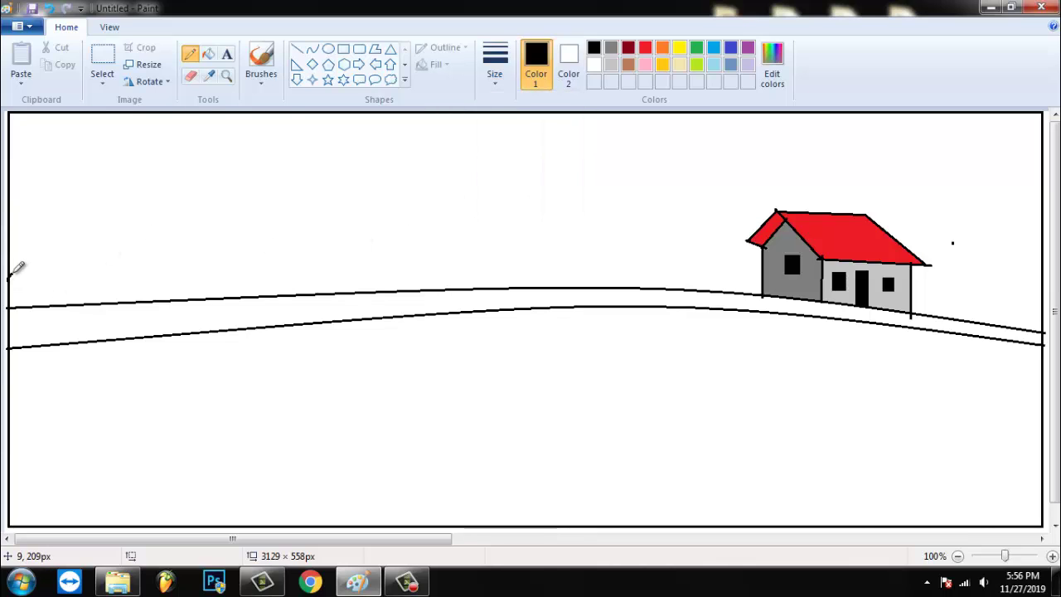
pyautogui.moveTo(73, 262)
pyautogui.mouseDown()
pyautogui.moveTo(116, 216)
pyautogui.moveTo(147, 216)
pyautogui.moveTo(230, 279)
pyautogui.moveTo(288, 284)
pyautogui.mouseUp()
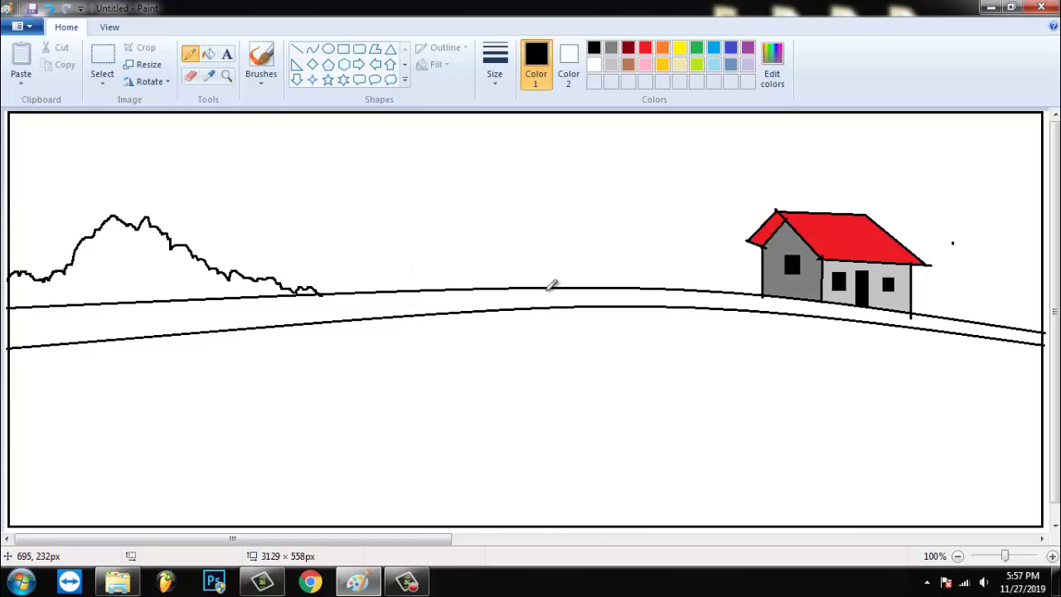
# Draw layered, scalloped tree and bush outlines behind and around the house down to the horizon.
pyautogui.moveTo(592, 264)
pyautogui.mouseDown()
pyautogui.moveTo(636, 269)
pyautogui.moveTo(689, 244)
pyautogui.moveTo(740, 213)
pyautogui.moveTo(763, 174)
pyautogui.moveTo(827, 148)
pyautogui.moveTo(959, 205)
pyautogui.moveTo(1033, 281)
pyautogui.mouseUp()
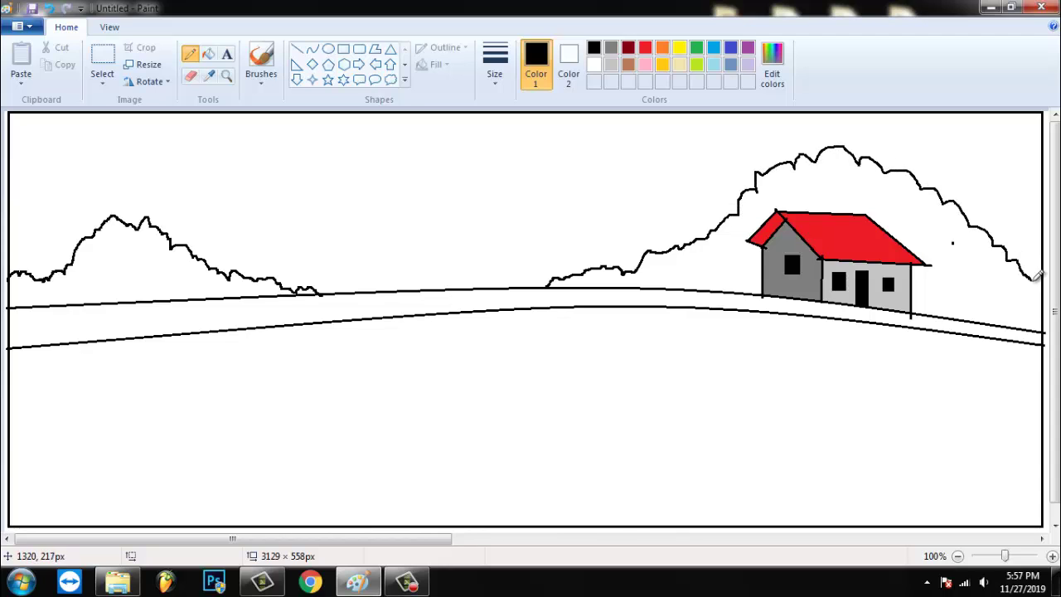
pyautogui.moveTo(657, 285)
pyautogui.mouseDown()
pyautogui.moveTo(767, 256)
pyautogui.moveTo(705, 259)
pyautogui.moveTo(761, 197)
pyautogui.moveTo(882, 200)
pyautogui.moveTo(920, 225)
pyautogui.moveTo(935, 262)
pyautogui.moveTo(961, 283)
pyautogui.moveTo(964, 317)
pyautogui.moveTo(966, 288)
pyautogui.moveTo(988, 276)
pyautogui.moveTo(1020, 292)
pyautogui.moveTo(1036, 329)
pyautogui.mouseUp()
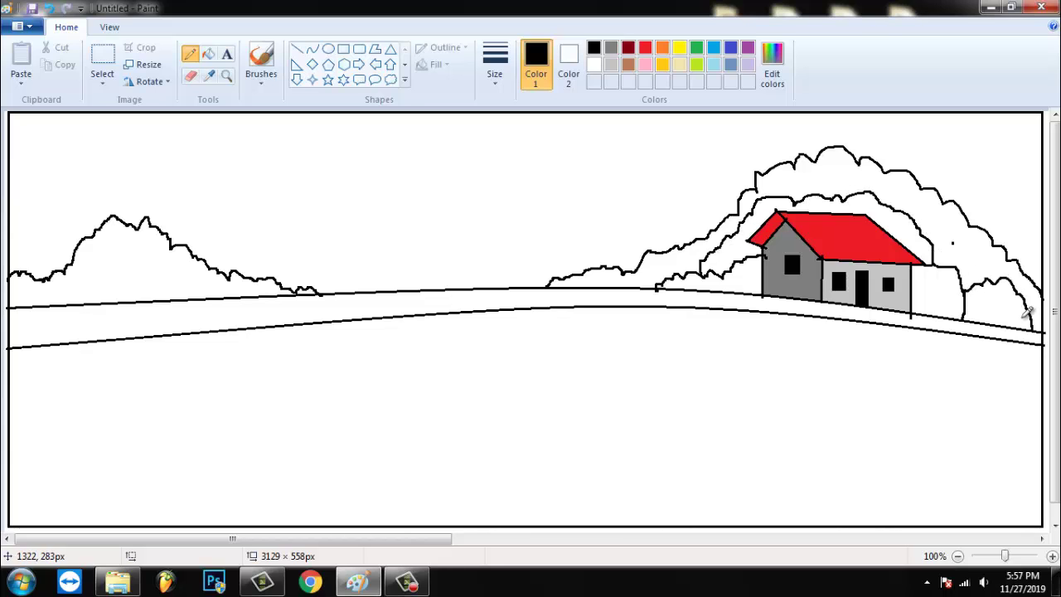
pyautogui.moveTo(948, 222); pyautogui.dragTo(1000, 258)
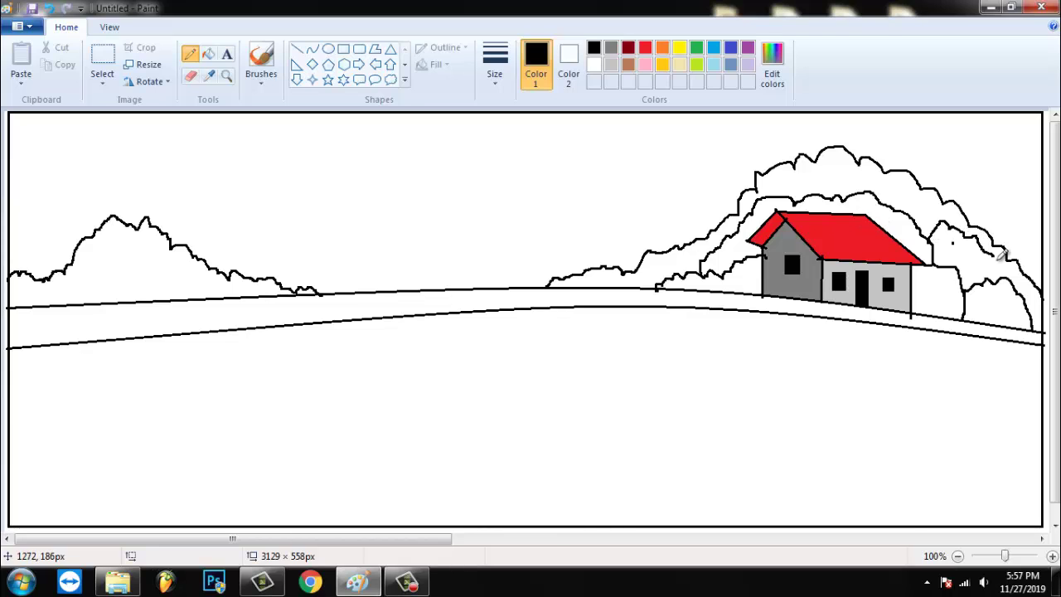
pyautogui.moveTo(859, 186); pyautogui.dragTo(917, 172)
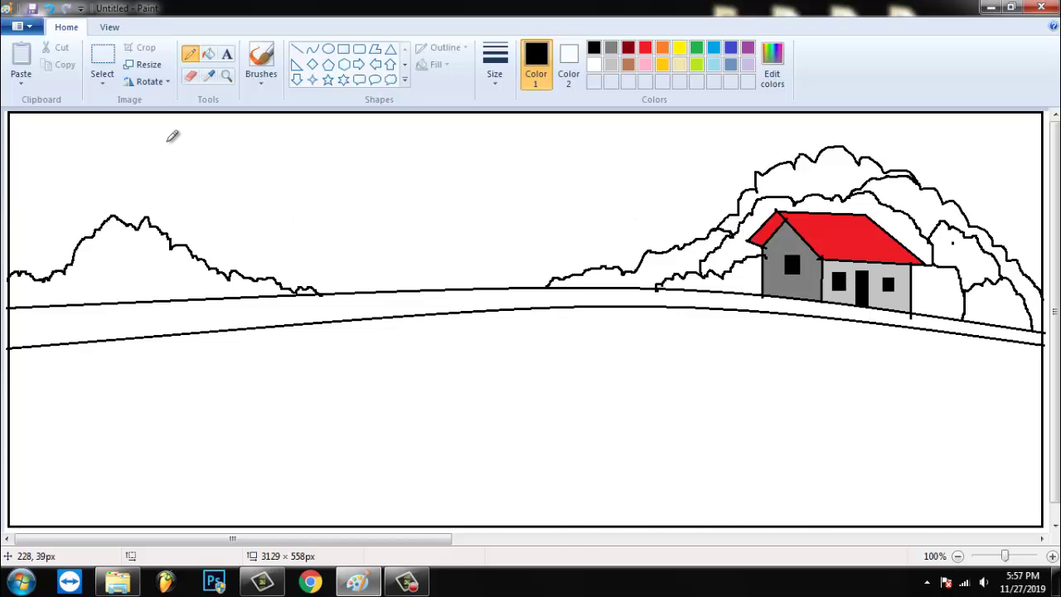
# Draw several tree trunks with forked branches rising from behind the left bush toward the frame's upper edge.
pyautogui.moveTo(45, 116); pyautogui.dragTo(51, 278)
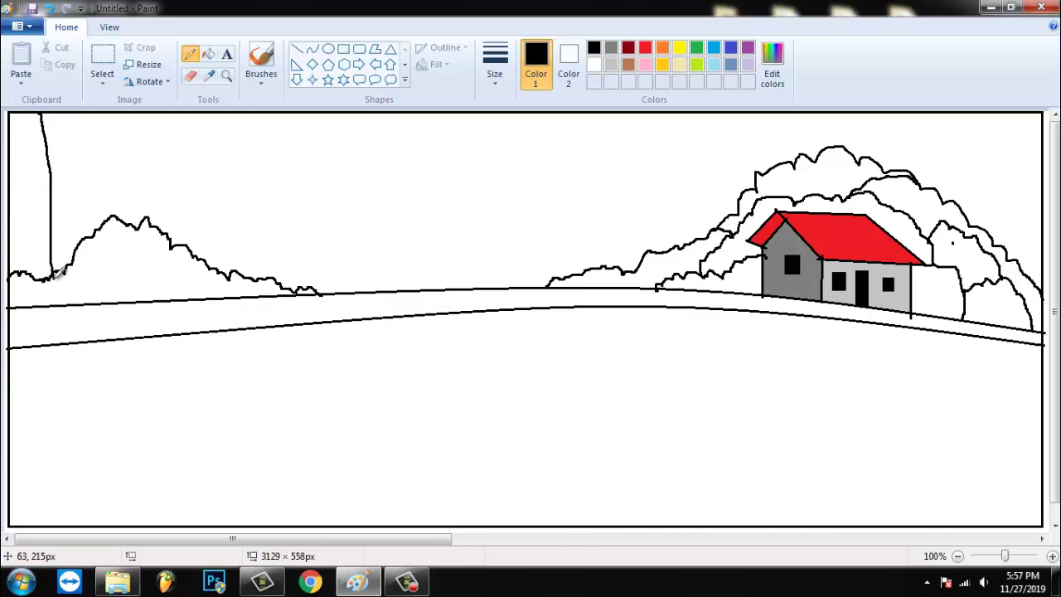
pyautogui.moveTo(50, 116)
pyautogui.mouseDown()
pyautogui.moveTo(65, 180)
pyautogui.moveTo(88, 107)
pyautogui.moveTo(77, 164)
pyautogui.moveTo(104, 129)
pyautogui.mouseUp()
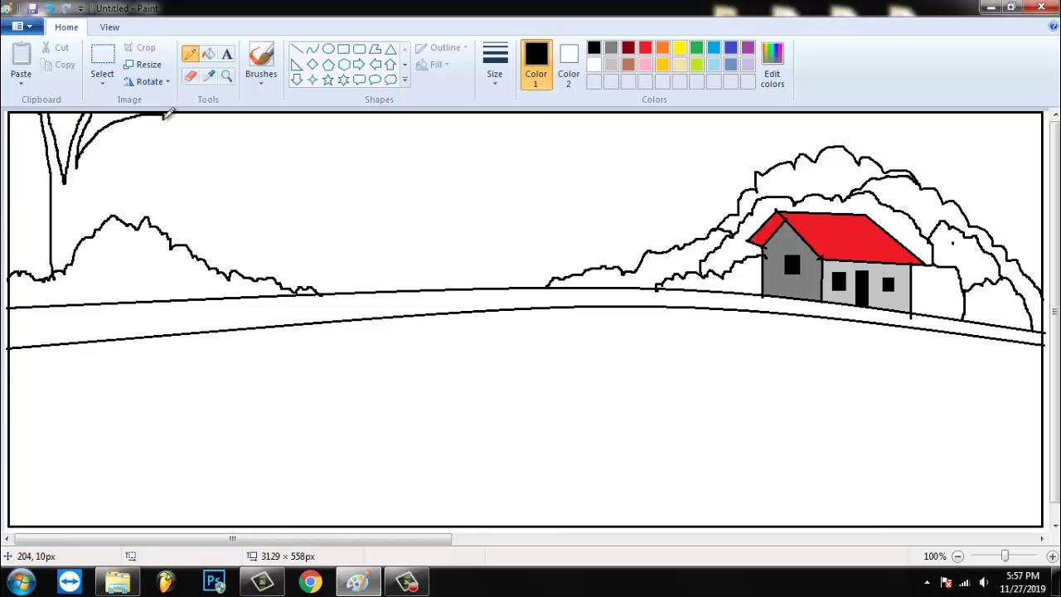
pyautogui.moveTo(88, 170); pyautogui.dragTo(85, 235)
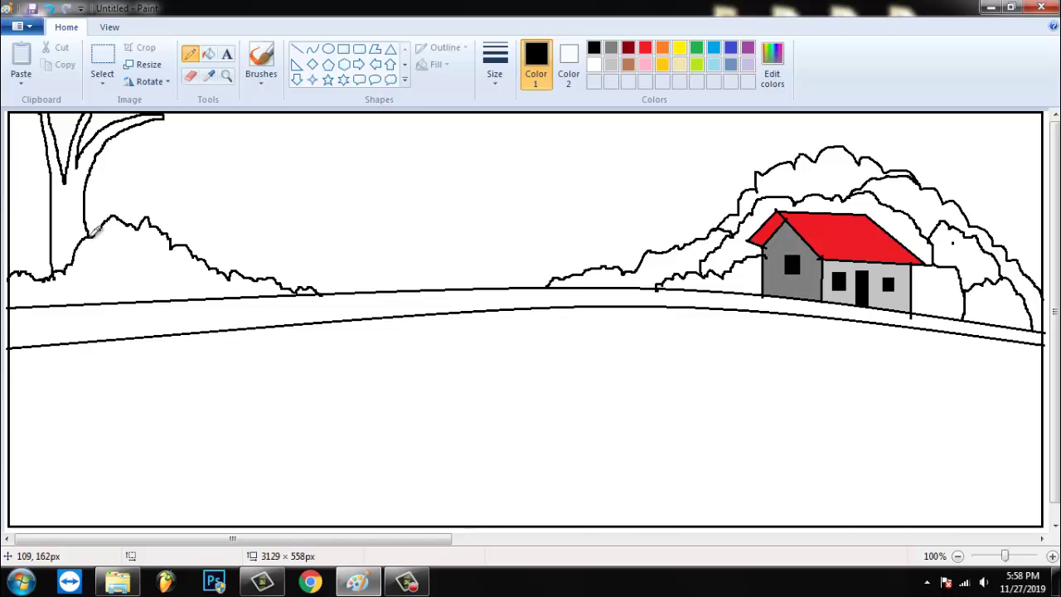
pyautogui.moveTo(116, 128); pyautogui.dragTo(125, 220)
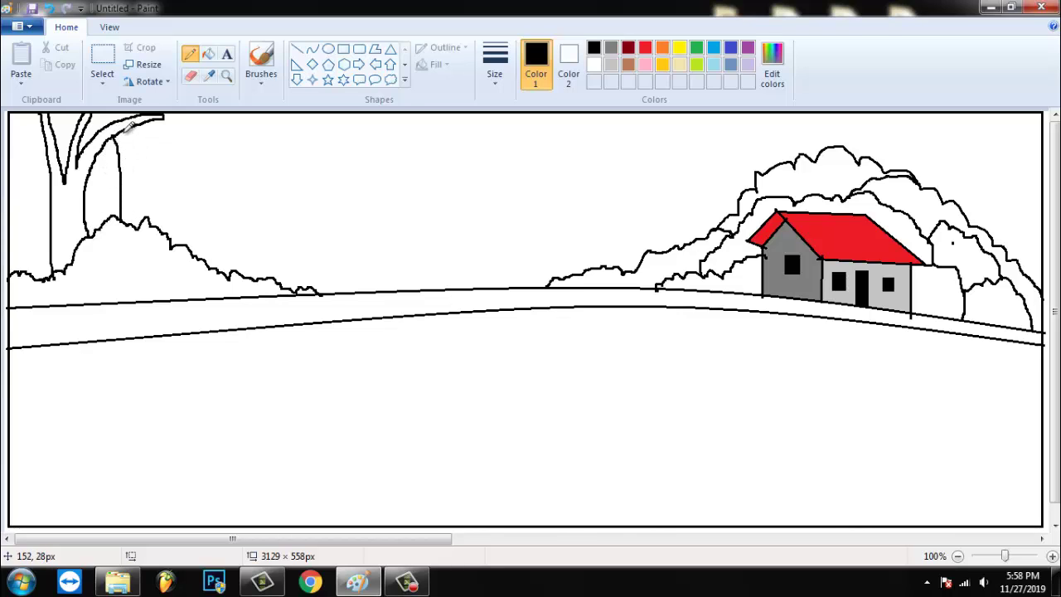
pyautogui.moveTo(124, 135)
pyautogui.mouseDown()
pyautogui.moveTo(130, 171)
pyautogui.moveTo(164, 116)
pyautogui.moveTo(142, 219)
pyautogui.mouseUp()
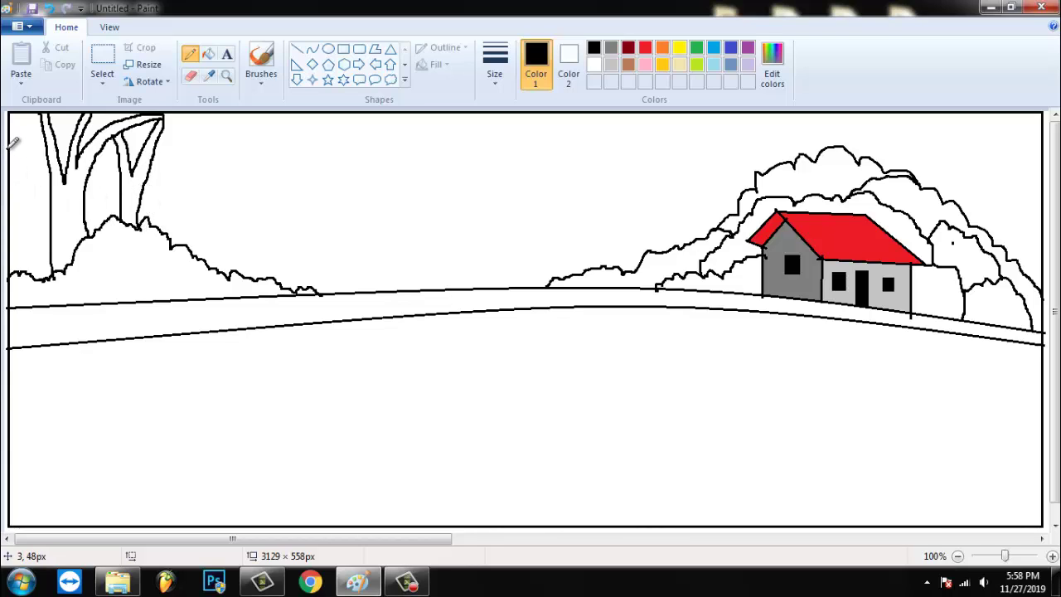
pyautogui.moveTo(14, 142)
pyautogui.mouseDown()
pyautogui.moveTo(22, 177)
pyautogui.moveTo(33, 250)
pyautogui.mouseUp()
pyautogui.moveTo(15, 140)
pyautogui.mouseDown()
pyautogui.moveTo(39, 203)
pyautogui.moveTo(48, 141)
pyautogui.moveTo(93, 157)
pyautogui.moveTo(97, 225)
pyautogui.mouseUp()
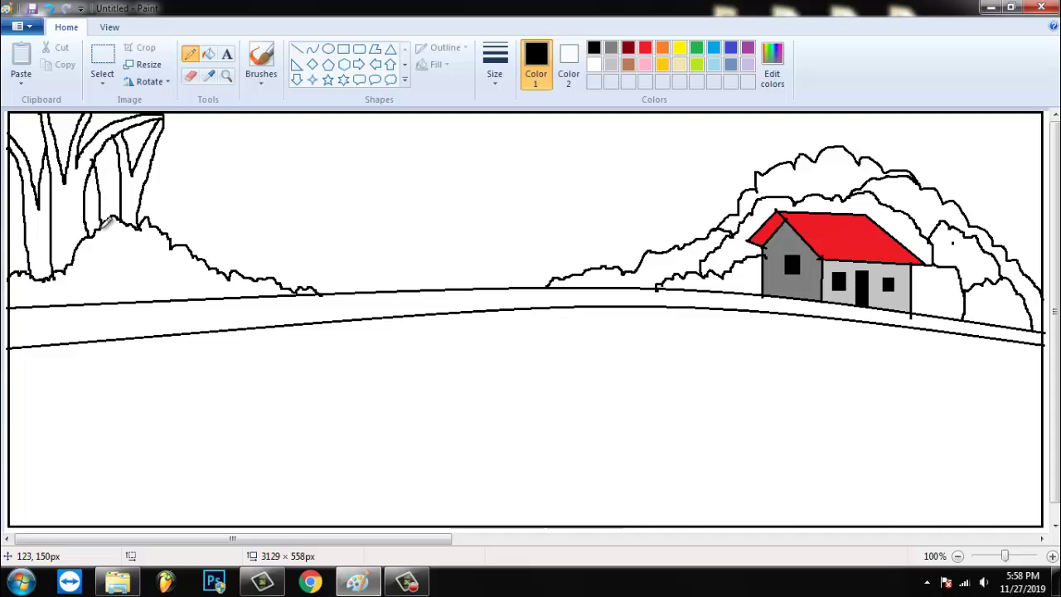
pyautogui.moveTo(102, 168)
pyautogui.mouseDown()
pyautogui.moveTo(108, 201)
pyautogui.moveTo(121, 168)
pyautogui.mouseUp()
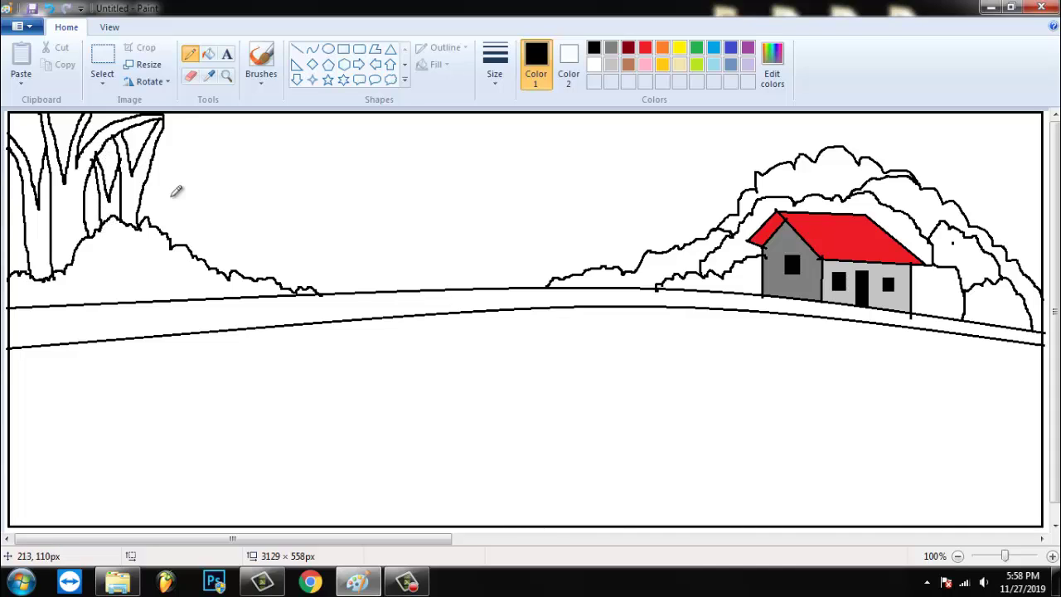
# Draw more large tree trunks with forked branches along the left bush's slope, reaching up to the frame's upper edge.
pyautogui.moveTo(169, 119); pyautogui.dragTo(167, 235)
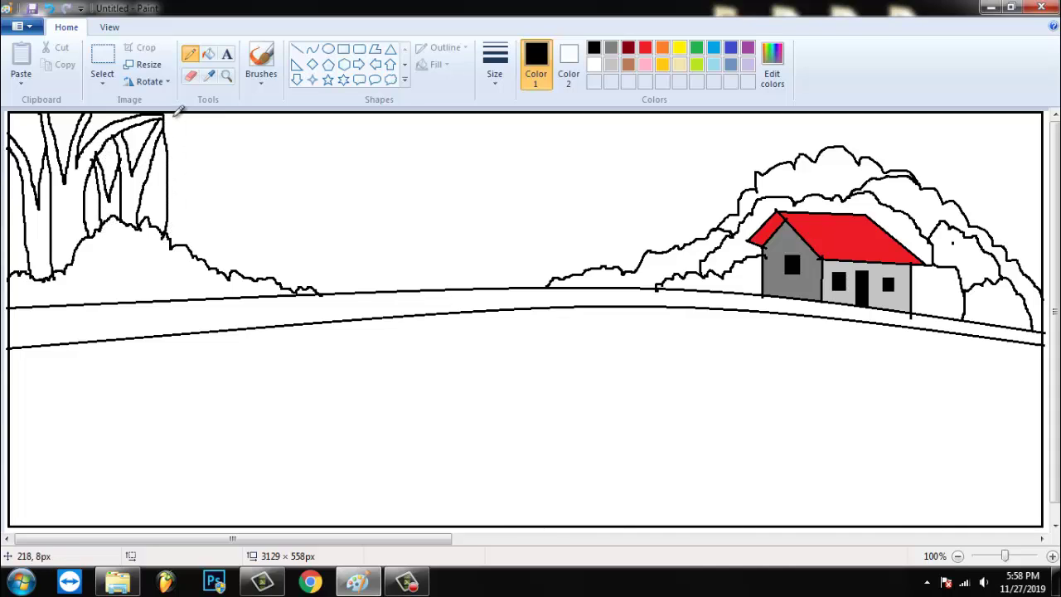
pyautogui.moveTo(179, 111)
pyautogui.mouseDown()
pyautogui.moveTo(181, 189)
pyautogui.moveTo(194, 152)
pyautogui.moveTo(193, 101)
pyautogui.mouseUp()
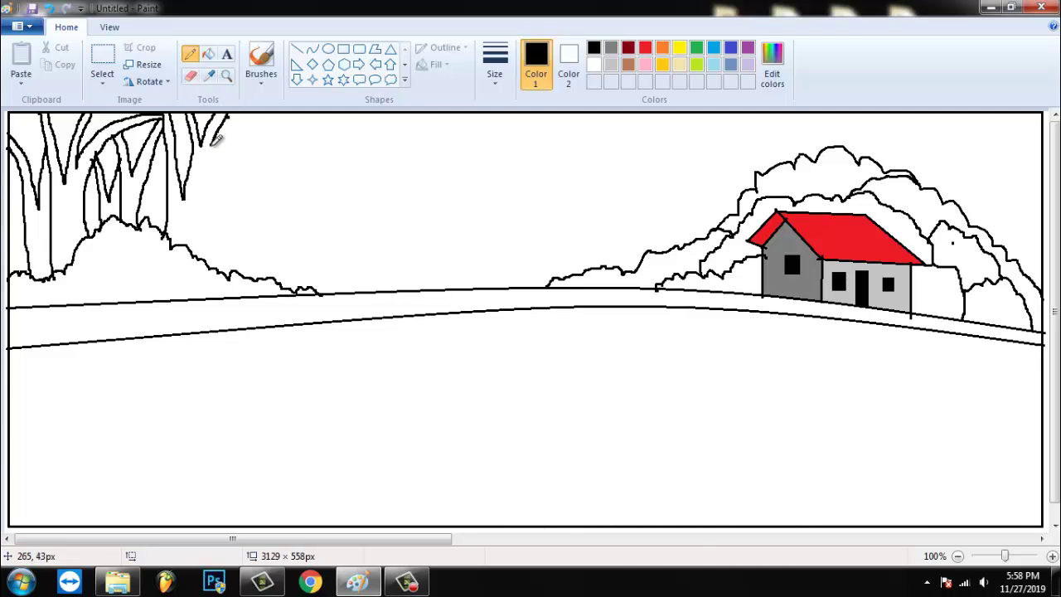
pyautogui.moveTo(216, 141)
pyautogui.mouseDown()
pyautogui.moveTo(206, 178)
pyautogui.moveTo(210, 184)
pyautogui.moveTo(217, 167)
pyautogui.moveTo(219, 180)
pyautogui.moveTo(206, 214)
pyautogui.moveTo(230, 277)
pyautogui.mouseUp()
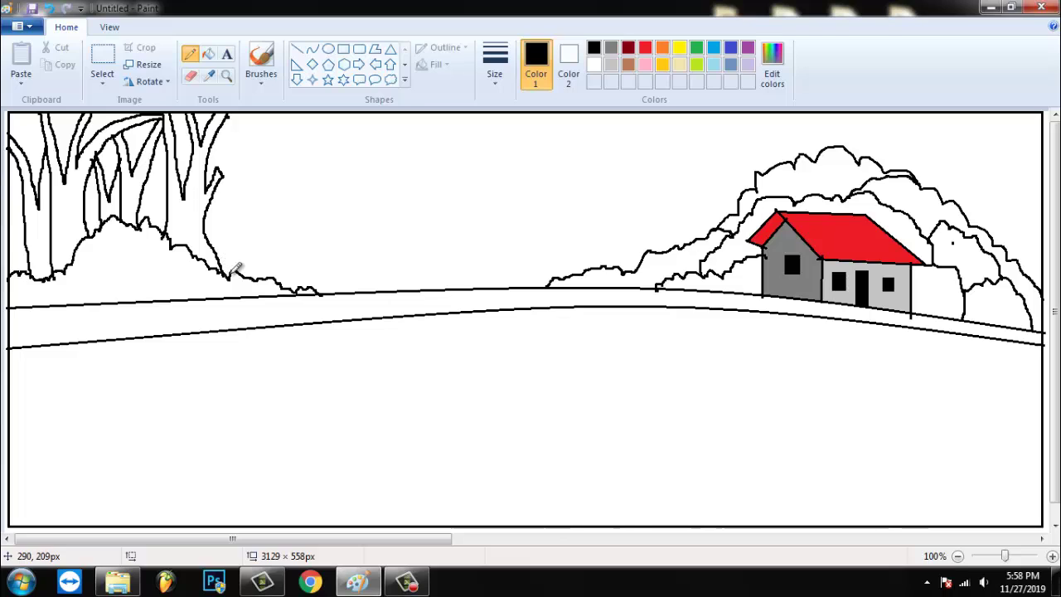
pyautogui.moveTo(229, 117)
pyautogui.mouseDown()
pyautogui.moveTo(237, 161)
pyautogui.moveTo(233, 275)
pyautogui.mouseUp()
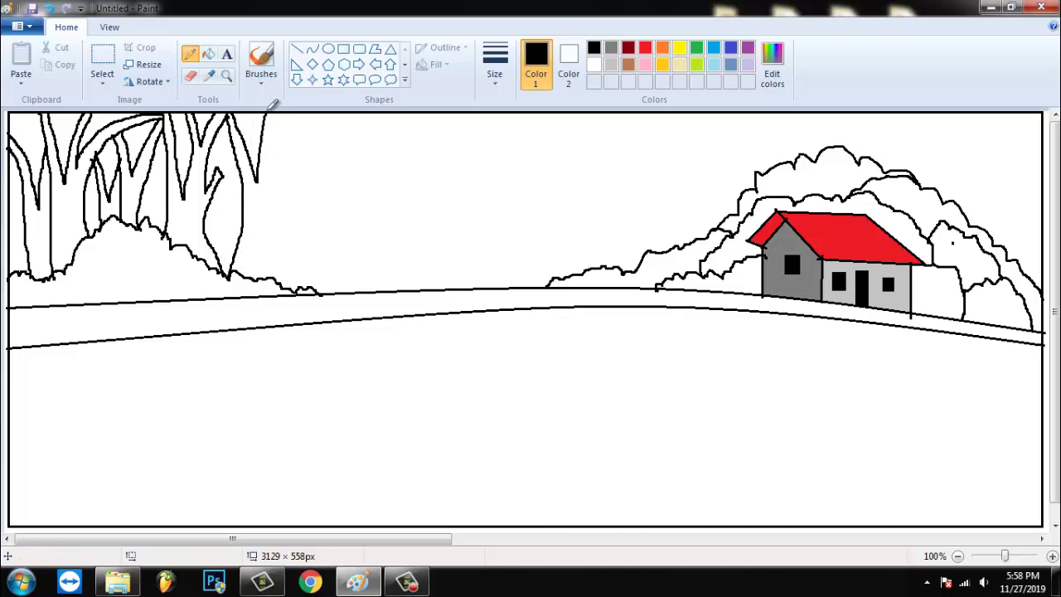
pyautogui.moveTo(273, 115); pyautogui.dragTo(271, 280)
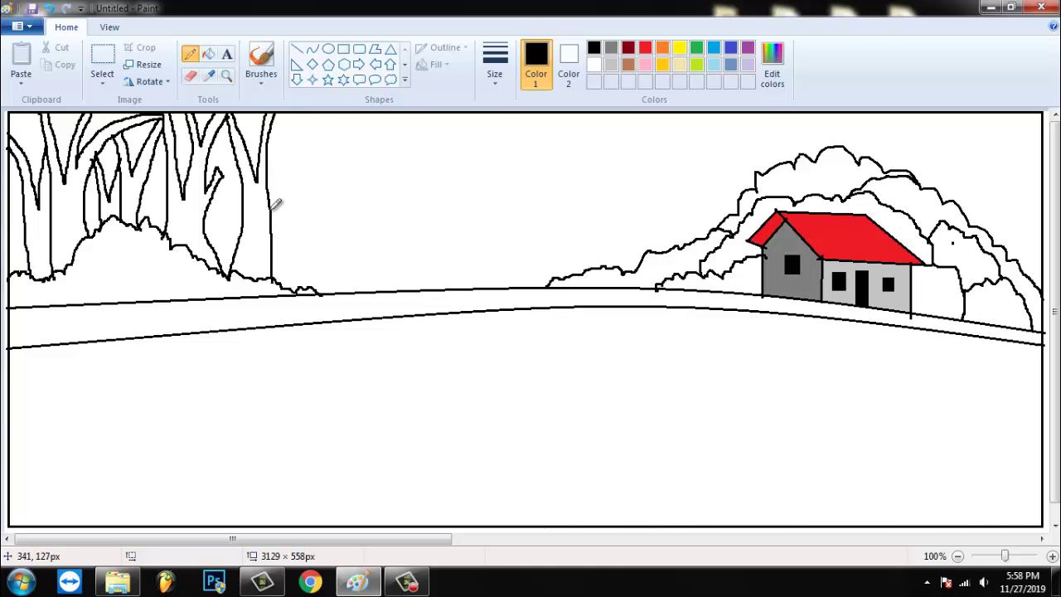
pyautogui.moveTo(275, 205)
pyautogui.mouseDown()
pyautogui.moveTo(309, 118)
pyautogui.moveTo(339, 109)
pyautogui.moveTo(311, 124)
pyautogui.moveTo(284, 195)
pyautogui.mouseUp()
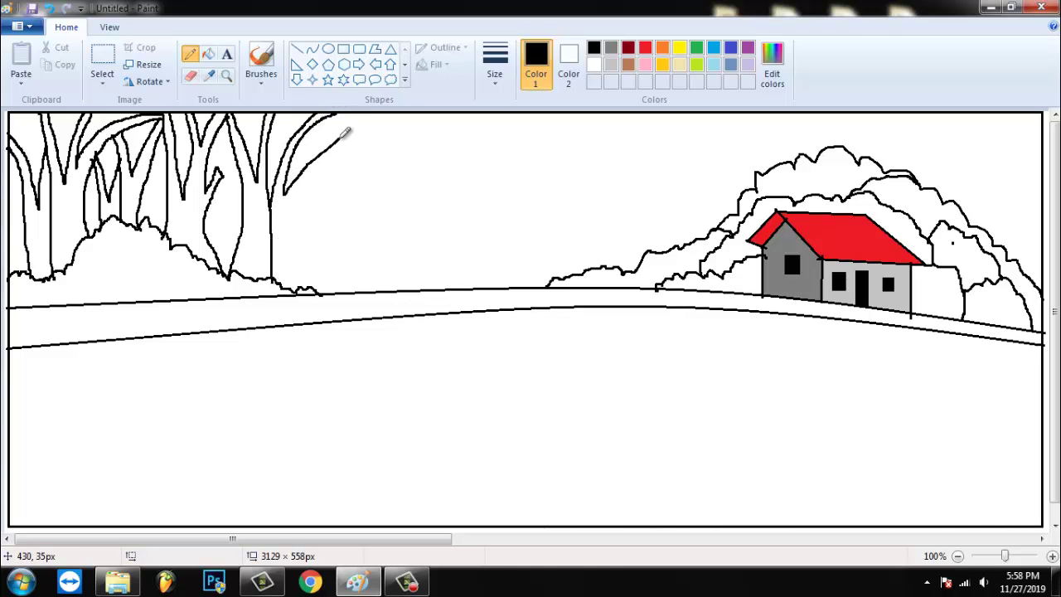
pyautogui.moveTo(341, 139)
pyautogui.mouseDown()
pyautogui.moveTo(309, 176)
pyautogui.moveTo(303, 263)
pyautogui.moveTo(317, 292)
pyautogui.mouseUp()
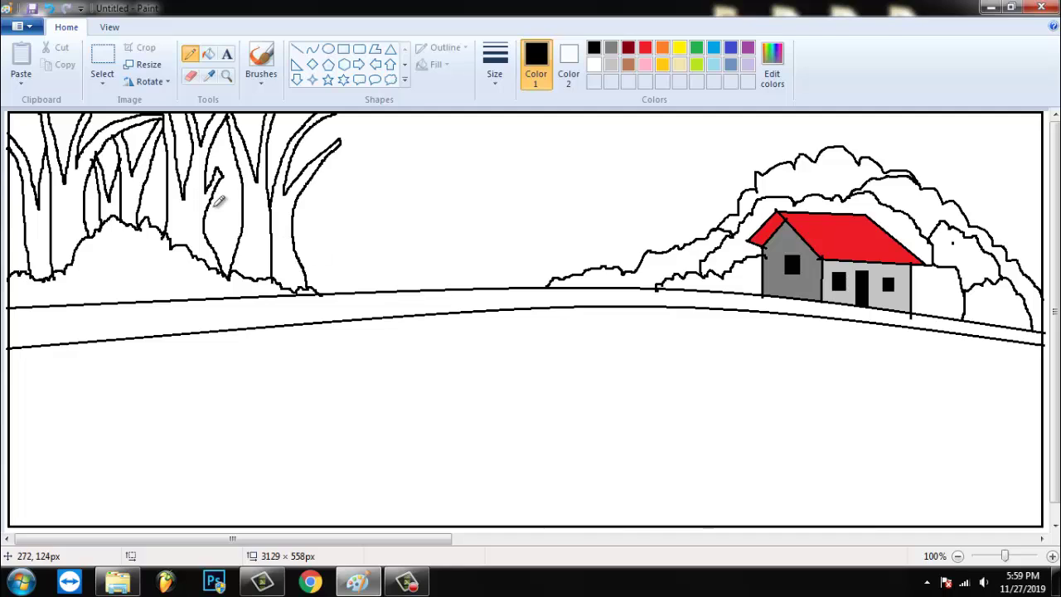
# Draw thin forked trunks in the gaps between the large trees, and a low bush outline sloping to the horizon beside the last trunk.
pyautogui.moveTo(217, 178); pyautogui.dragTo(230, 250)
pyautogui.moveTo(218, 176); pyautogui.dragTo(238, 214)
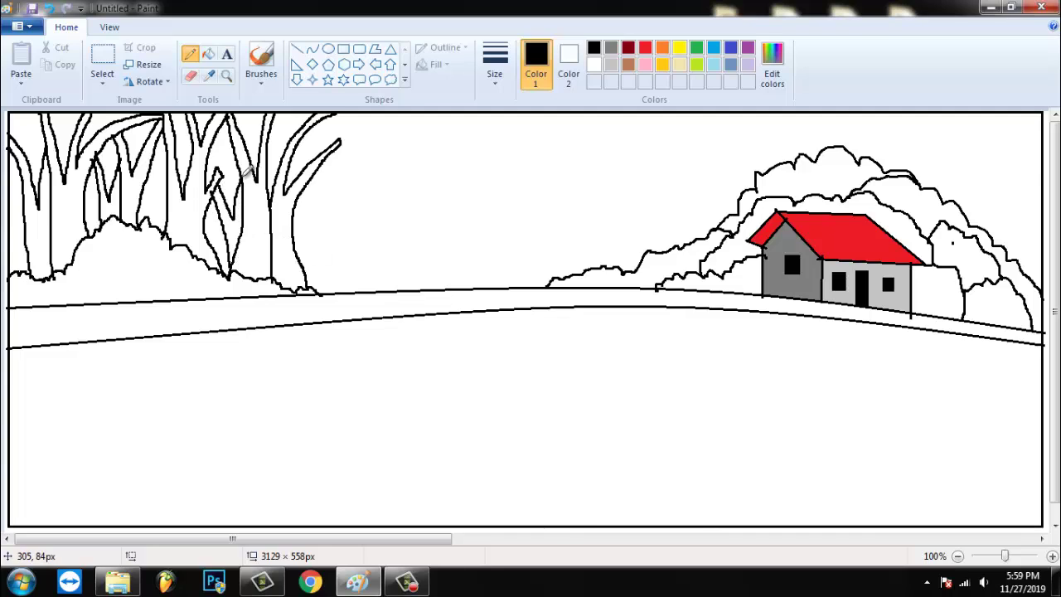
pyautogui.moveTo(165, 170)
pyautogui.mouseDown()
pyautogui.moveTo(168, 230)
pyautogui.moveTo(171, 223)
pyautogui.mouseUp()
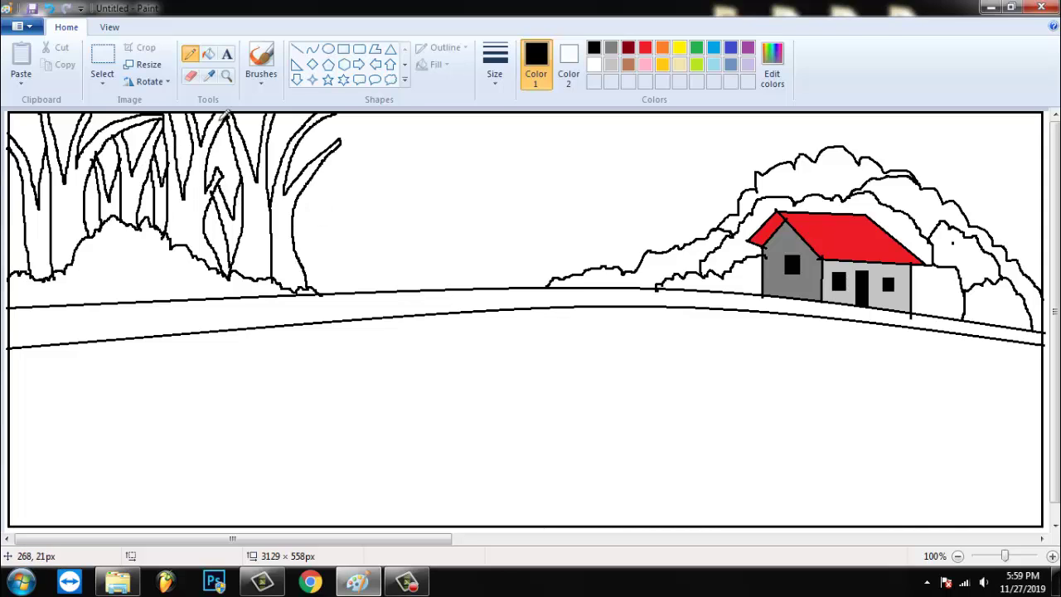
pyautogui.moveTo(307, 273)
pyautogui.mouseDown()
pyautogui.moveTo(396, 275)
pyautogui.moveTo(421, 288)
pyautogui.mouseUp()
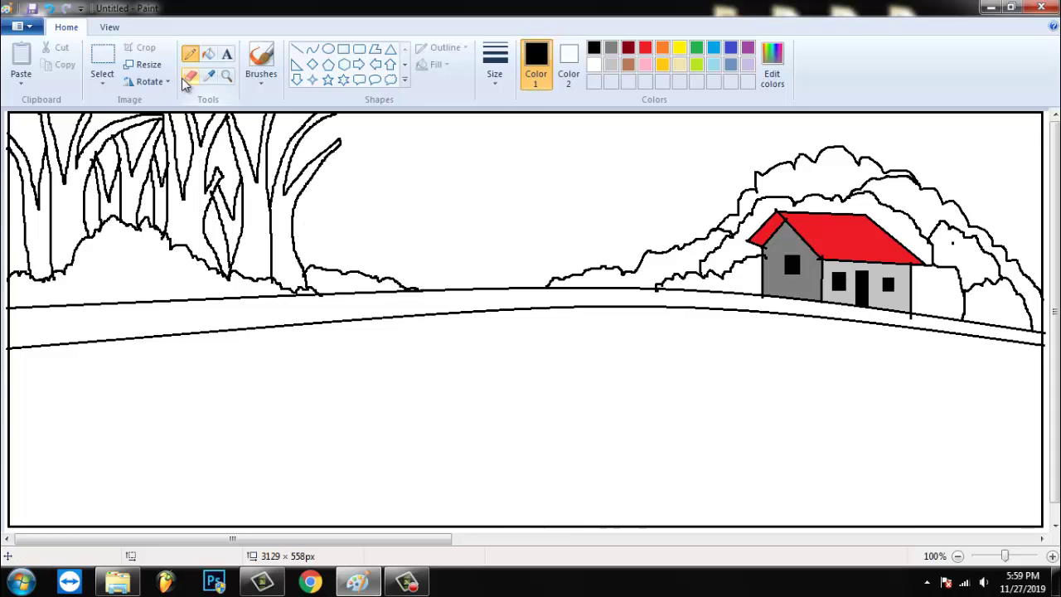
# Prepare Fill with three progressively darker custom browns derived from the palette brown, the first at RGB 132, 82, 55.
pyautogui.click(208, 54)
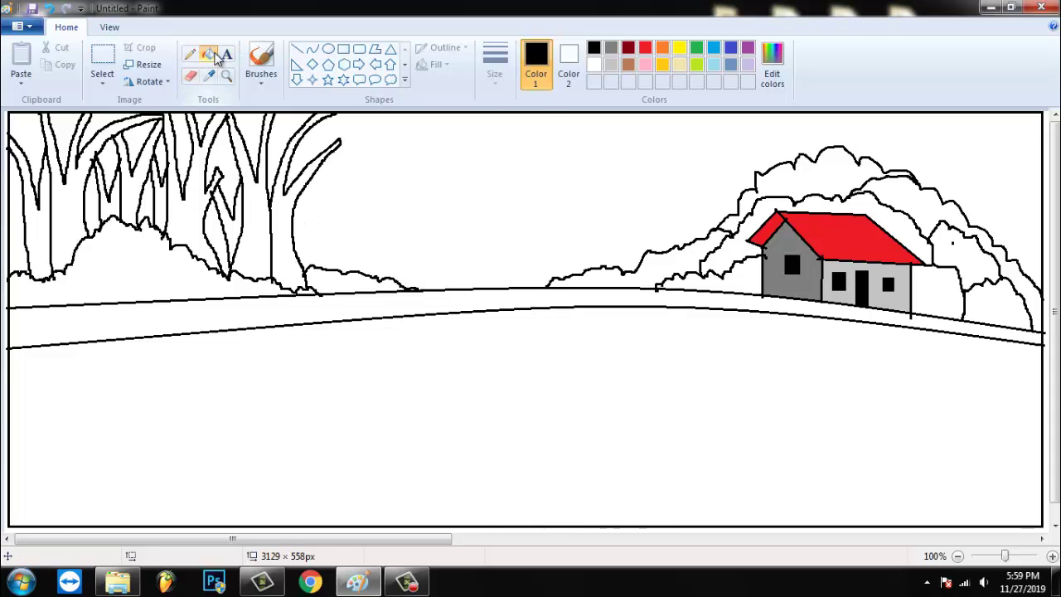
pyautogui.click(628, 63)
pyautogui.click(767, 83)
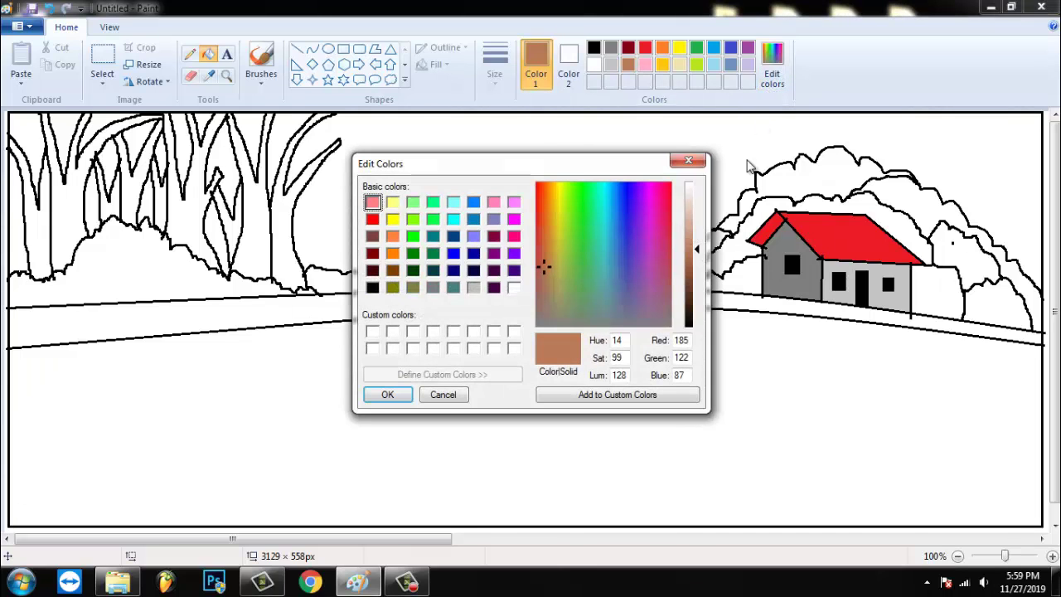
pyautogui.click(696, 286)
pyautogui.click(392, 396)
pyautogui.click(771, 64)
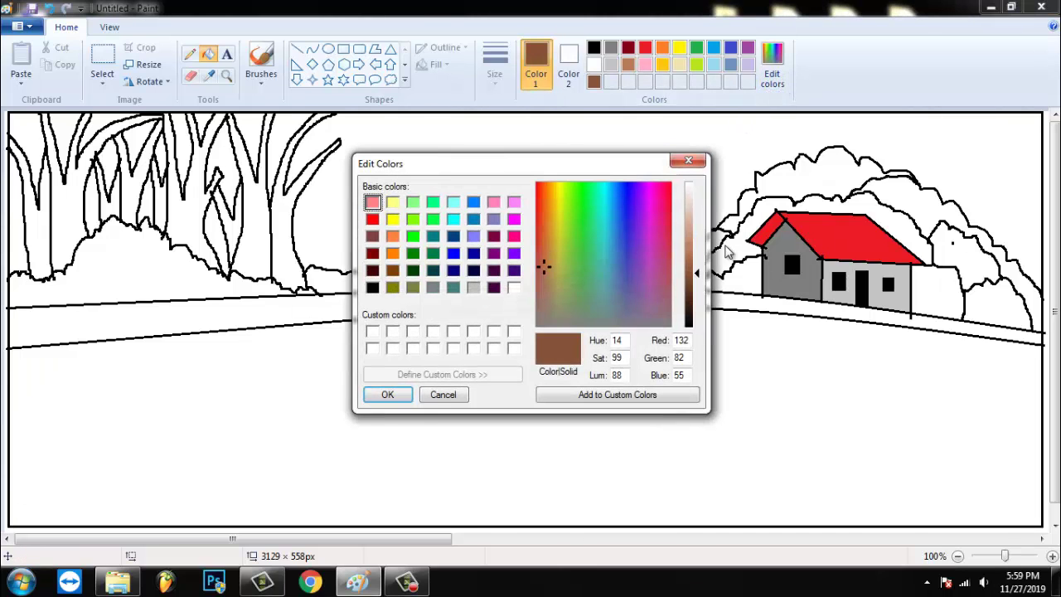
pyautogui.click(688, 303)
pyautogui.click(387, 395)
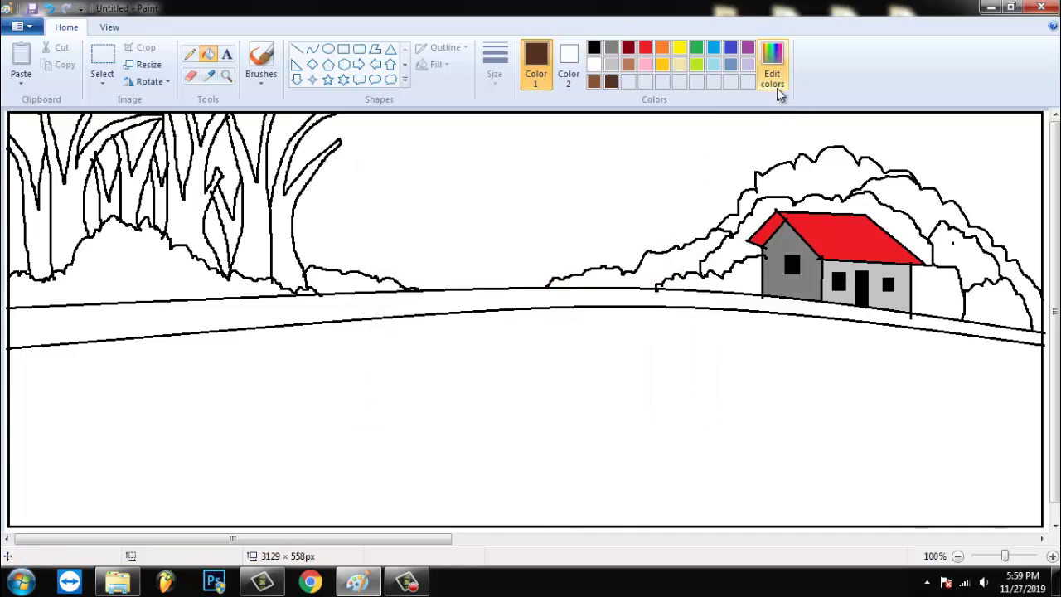
pyautogui.click(777, 88)
pyautogui.click(694, 313)
pyautogui.click(387, 394)
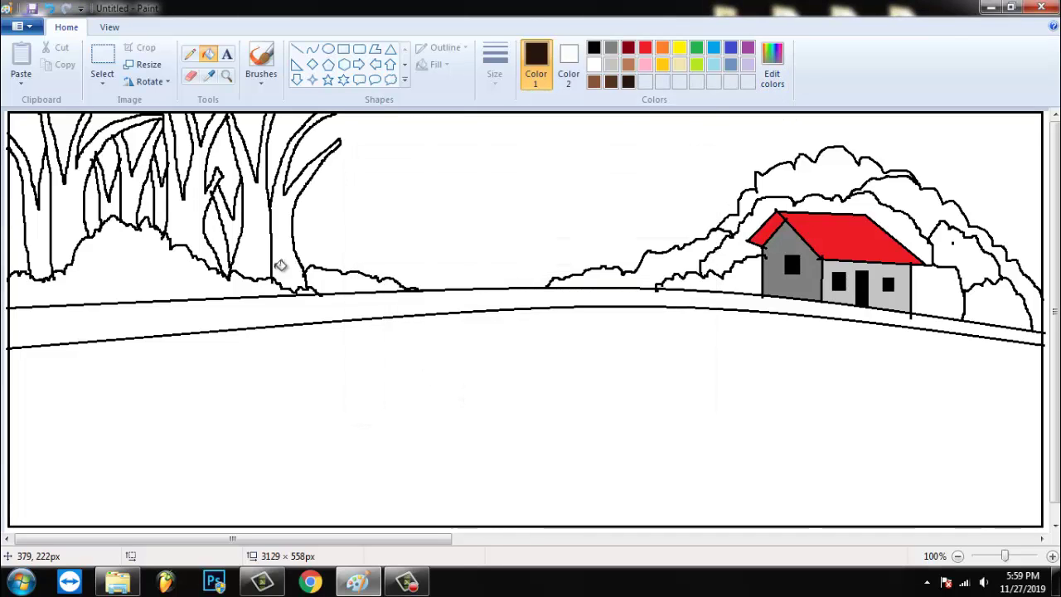
# Fill the two large middle trunks and the small trunk behind the bush's peak with the darkest custom brown.
pyautogui.click(184, 220)
pyautogui.click(99, 215)
pyautogui.click(115, 204)
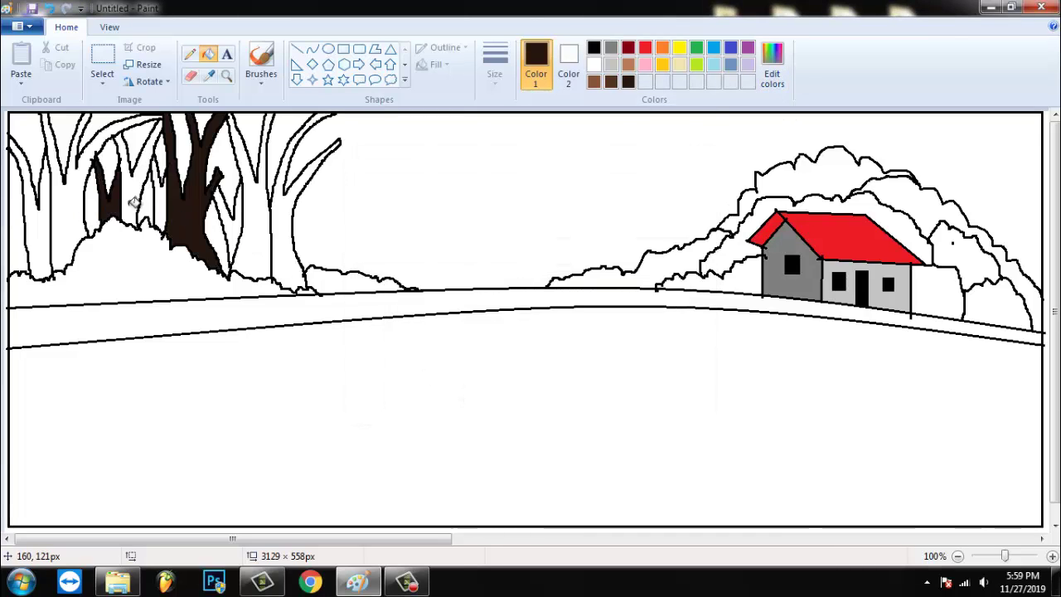
pyautogui.click(237, 225)
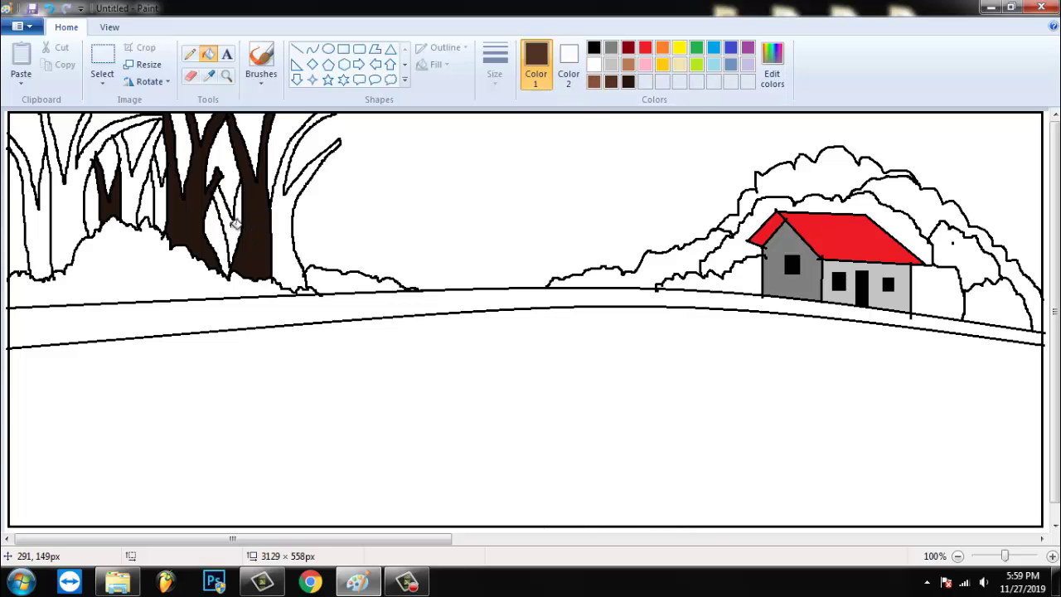
# Fill the last large trunk, the thin trunk between the two darkest trees and the forked trunk behind the bush with the medium custom brown.
pyautogui.click(235, 225)
pyautogui.click(143, 199)
pyautogui.click(298, 244)
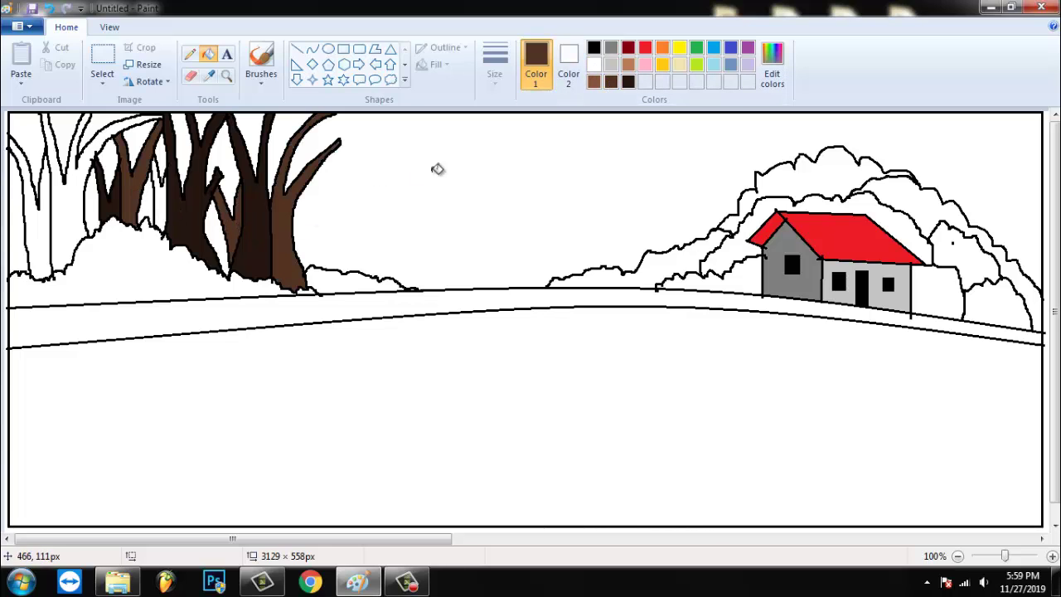
# Fill the thin trunk beside the dark tree and the large second trunk with the lightest custom brown, and the outermost left trunk dark red.
pyautogui.click(594, 81)
pyautogui.click(166, 201)
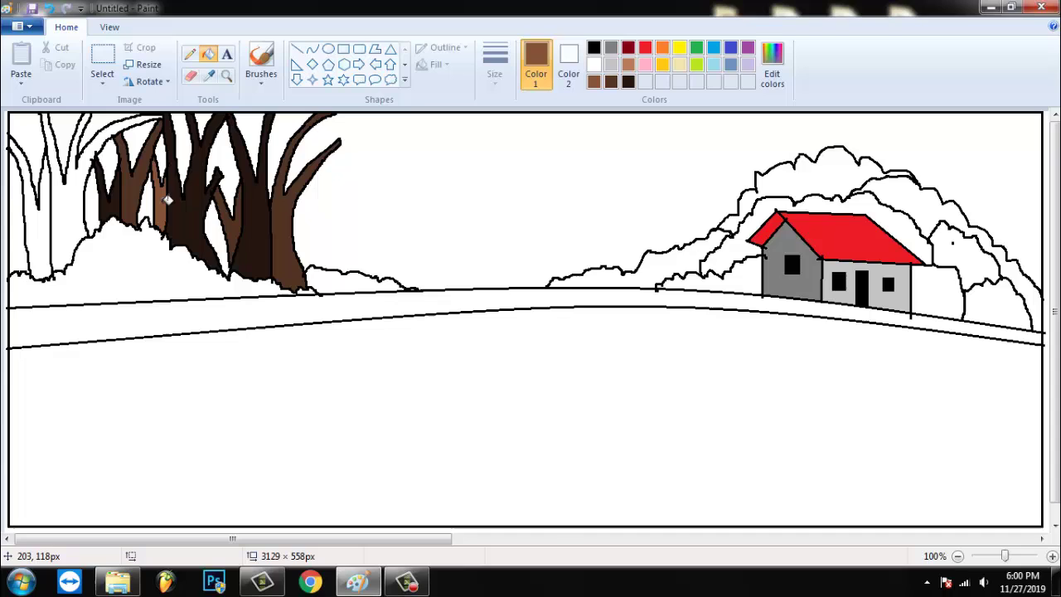
pyautogui.click(77, 218)
pyautogui.click(629, 48)
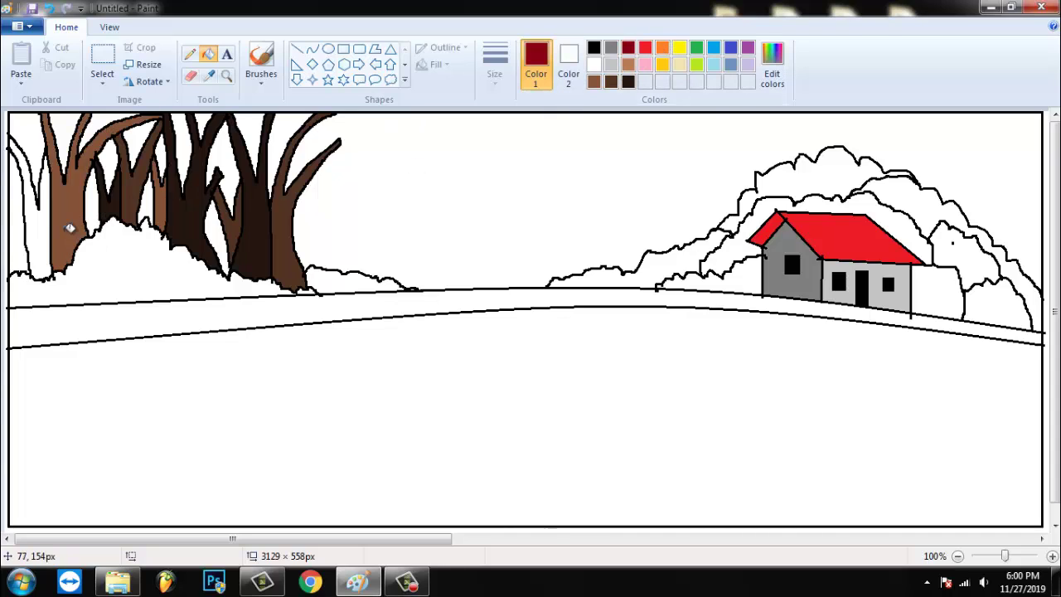
pyautogui.click(37, 214)
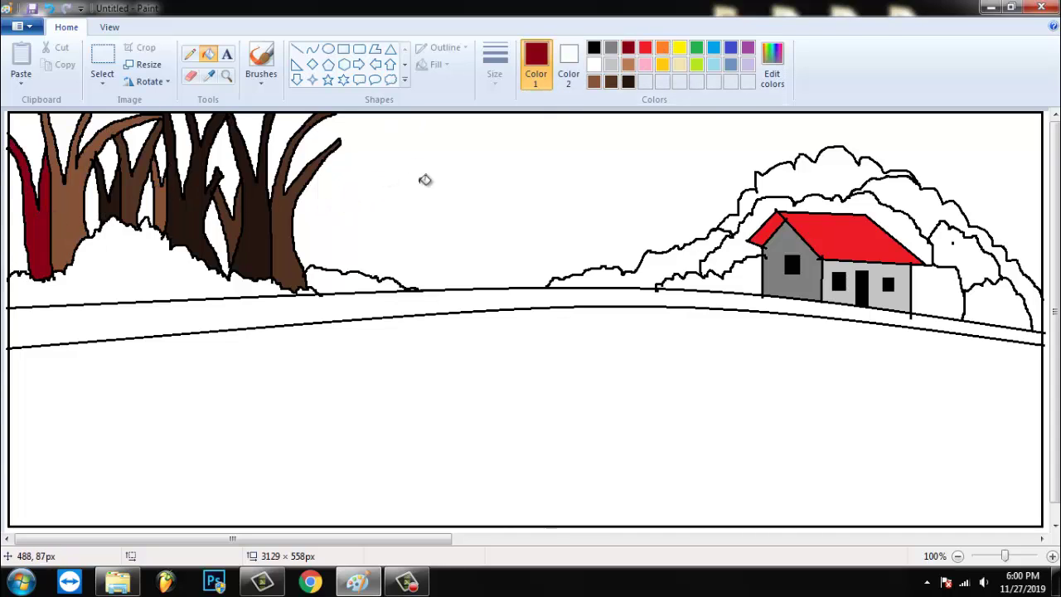
# Create a dark olive custom color by darkening the palette lime to RGB 52, 67, 7.
pyautogui.click(697, 64)
pyautogui.click(771, 71)
pyautogui.click(690, 305)
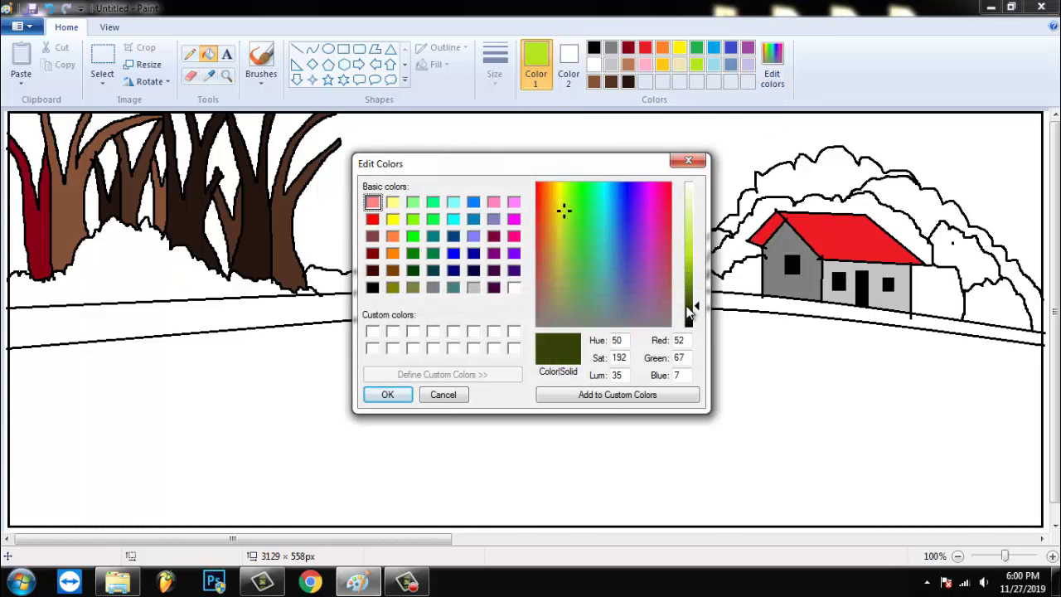
pyautogui.click(388, 395)
# Create three progressively darker custom greens from the basic pure green, with the last two at RGB 0, 121, 0 and 0, 85, 0.
pyautogui.click(772, 71)
pyautogui.click(412, 236)
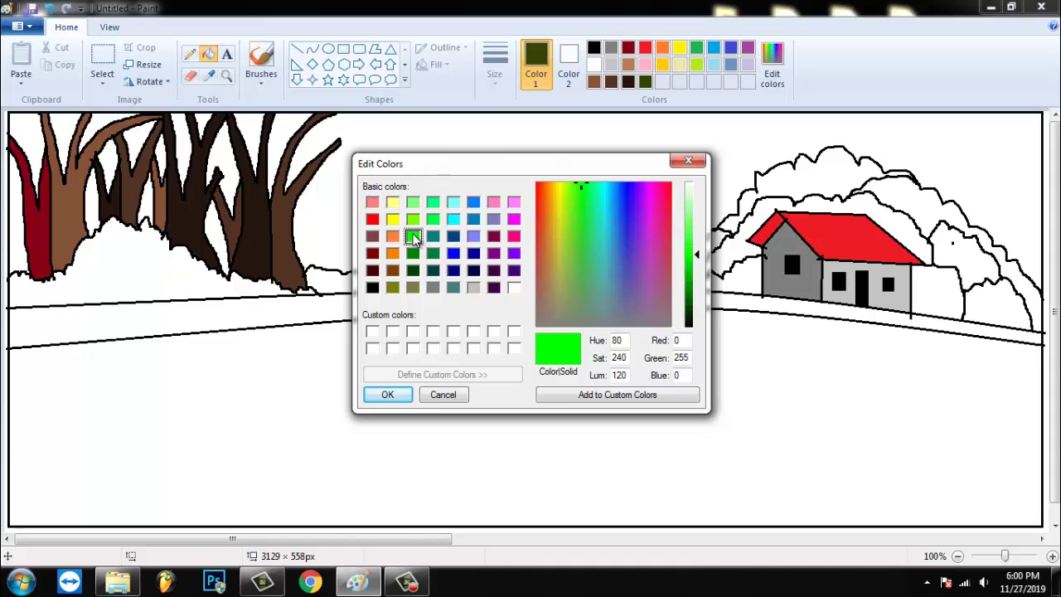
pyautogui.click(693, 279)
pyautogui.click(388, 395)
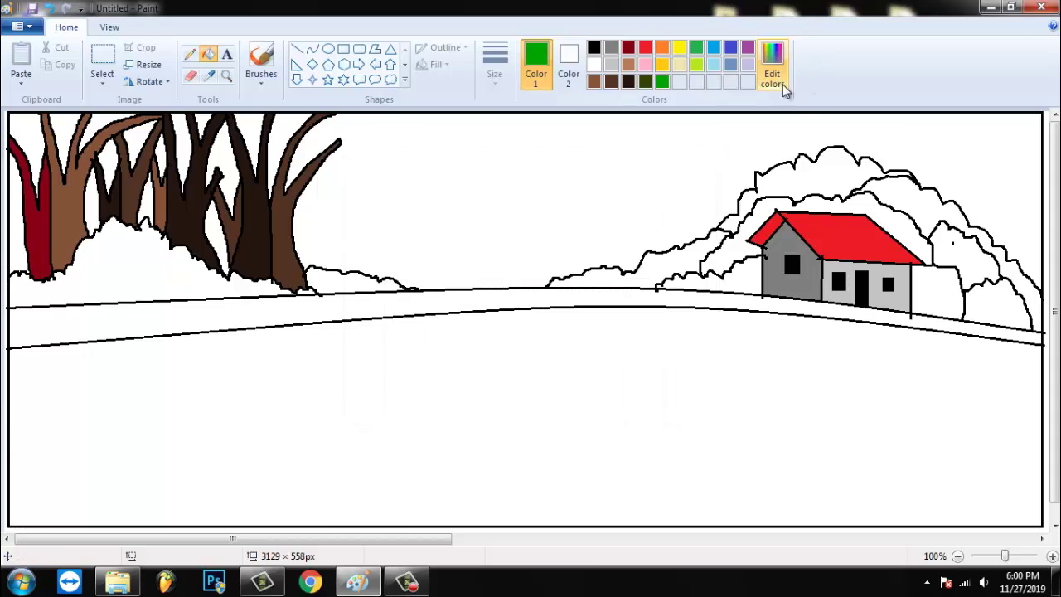
pyautogui.click(783, 83)
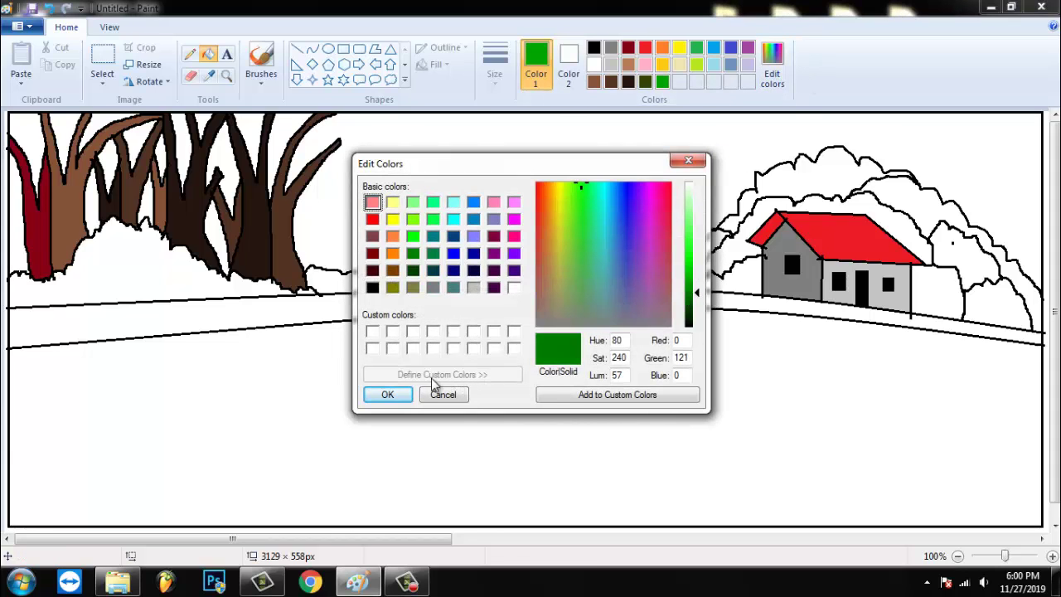
pyautogui.click(388, 394)
pyautogui.click(786, 71)
pyautogui.click(689, 303)
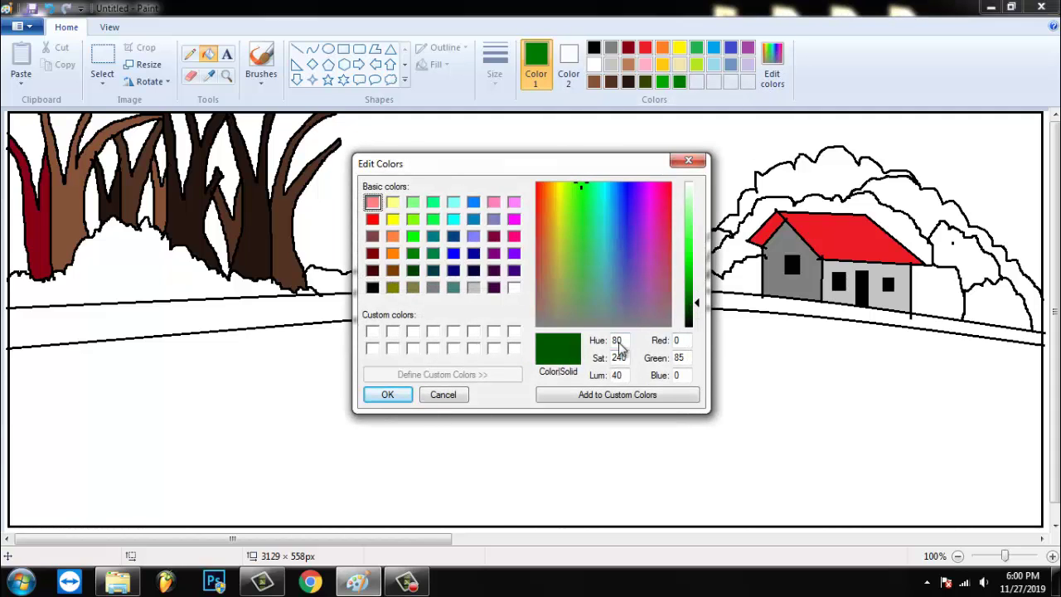
pyautogui.click(388, 396)
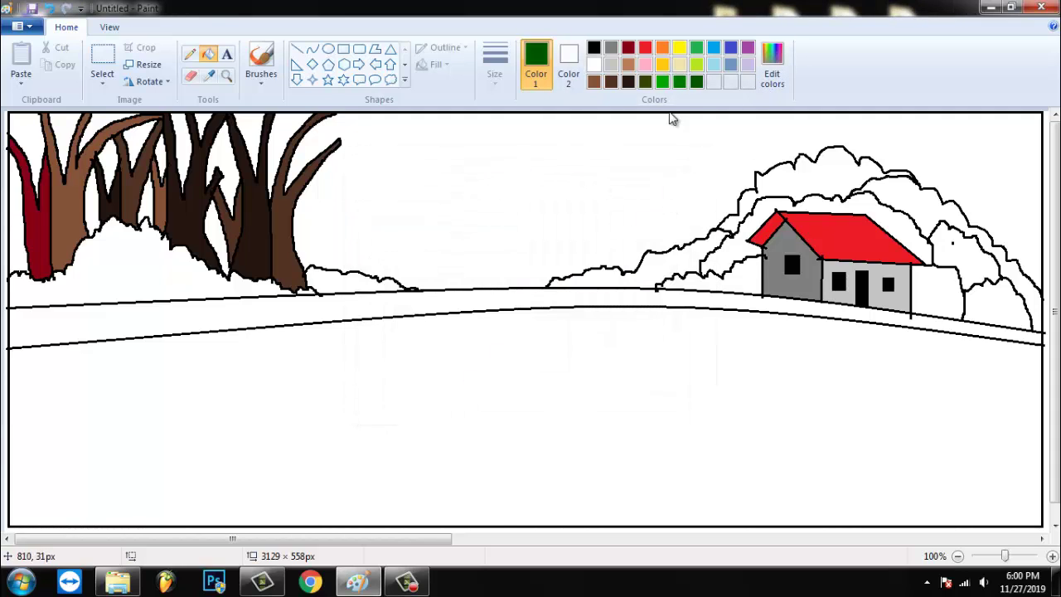
# Fill the bushes below the tree trunks and the low bushes on both sides of the house with the darkest custom green.
pyautogui.click(183, 280)
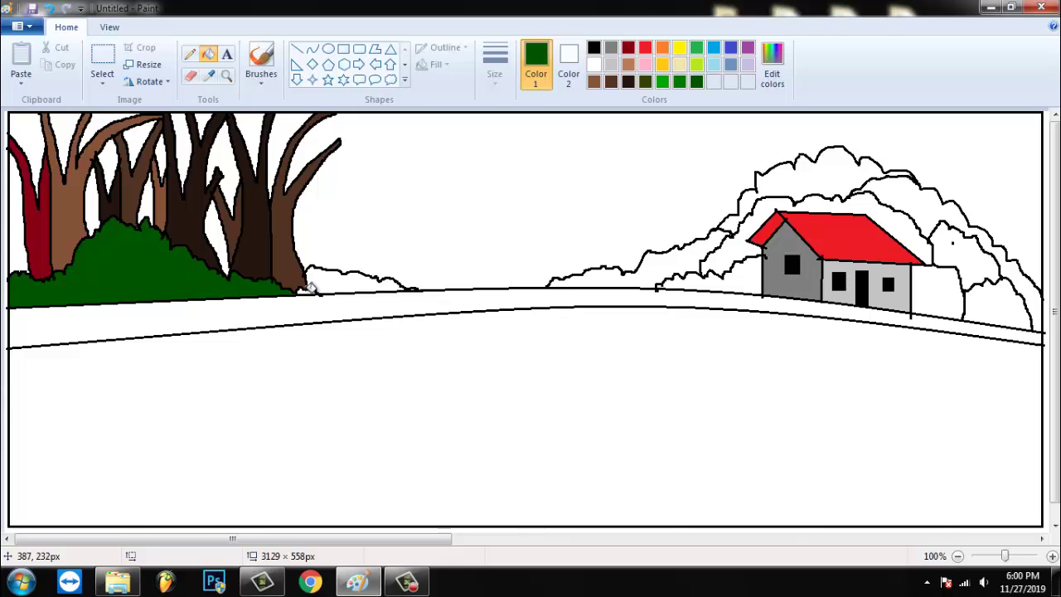
pyautogui.click(332, 283)
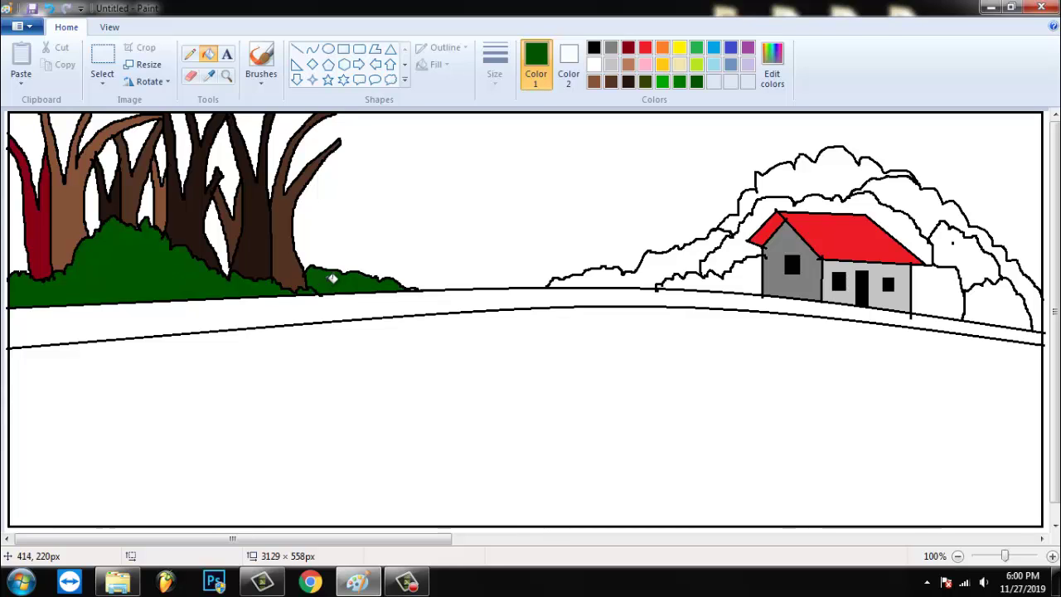
pyautogui.click(703, 278)
pyautogui.click(947, 297)
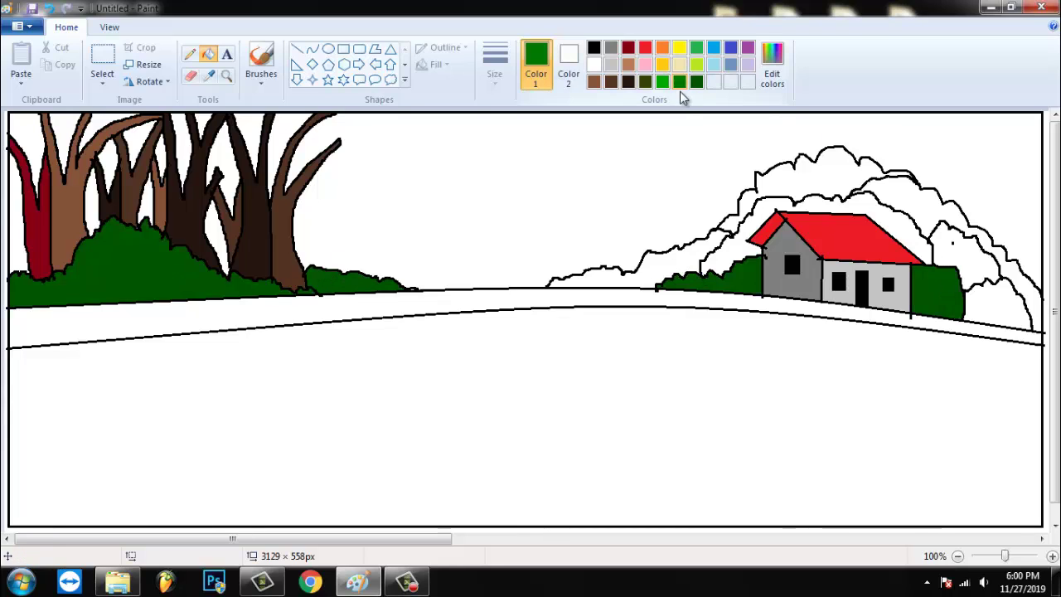
# Fill the foliage directly behind the house with the medium custom green, and the outer bushes on both sides with dark olive.
pyautogui.click(746, 247)
pyautogui.click(665, 81)
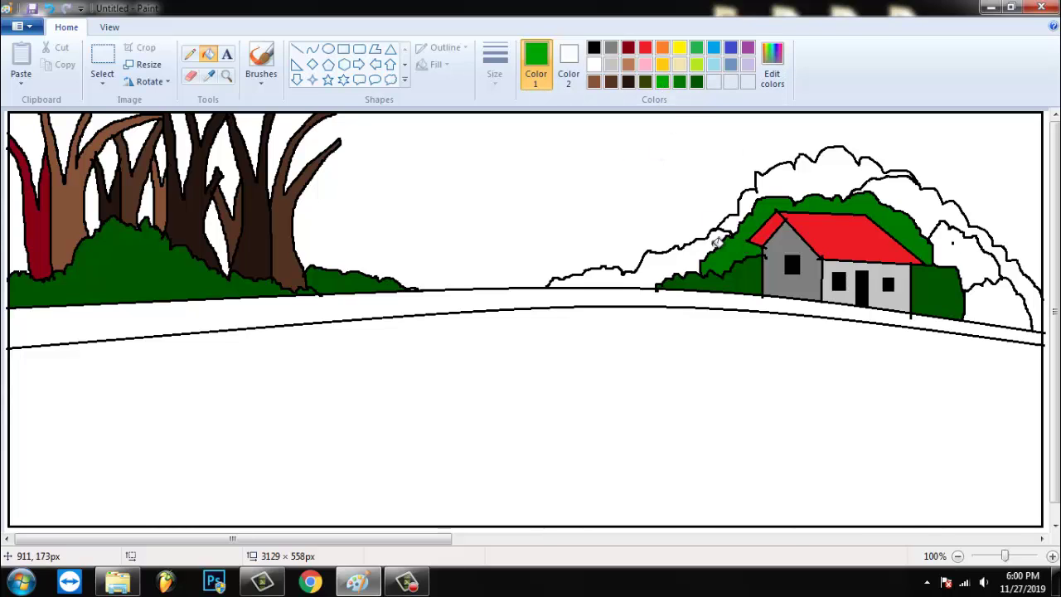
pyautogui.click(646, 81)
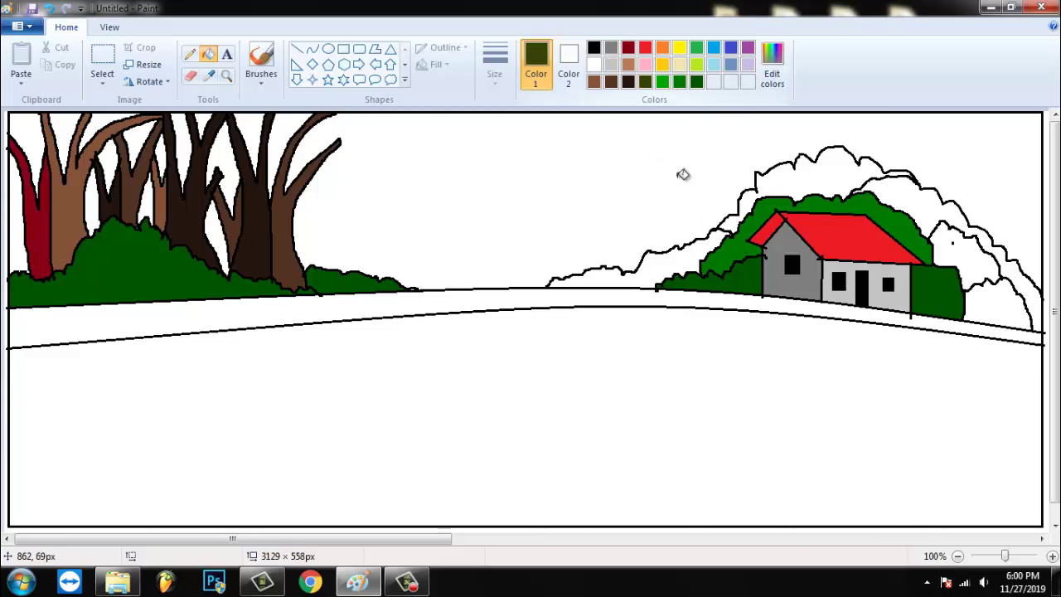
pyautogui.click(685, 257)
pyautogui.click(955, 254)
# Fill the tallest tree crown with the brightest custom green, the outer crown beside it with palette green, and the small bush below with lime.
pyautogui.click(662, 82)
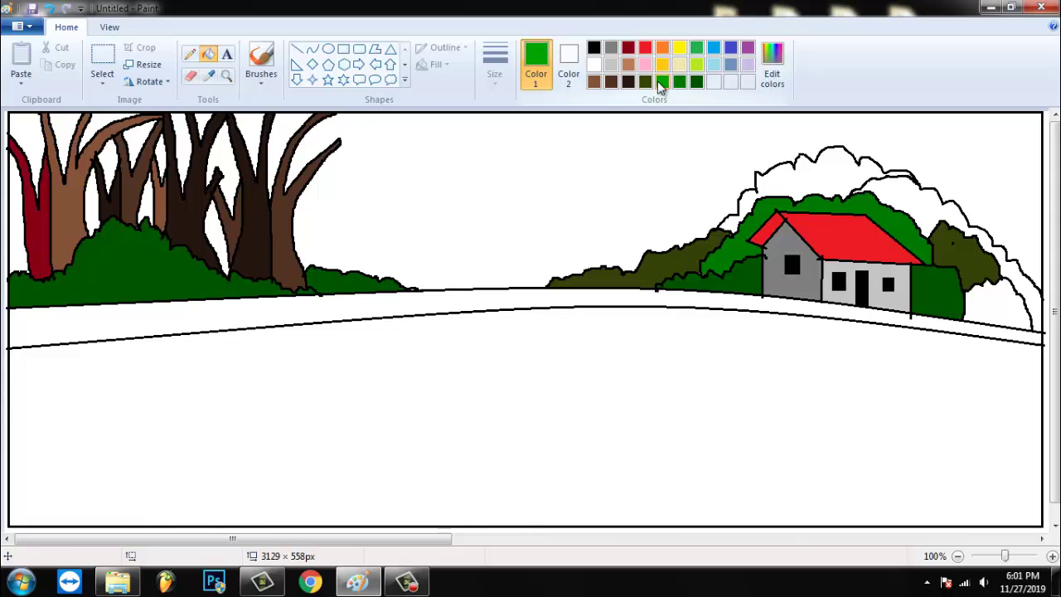
pyautogui.click(822, 171)
pyautogui.click(697, 48)
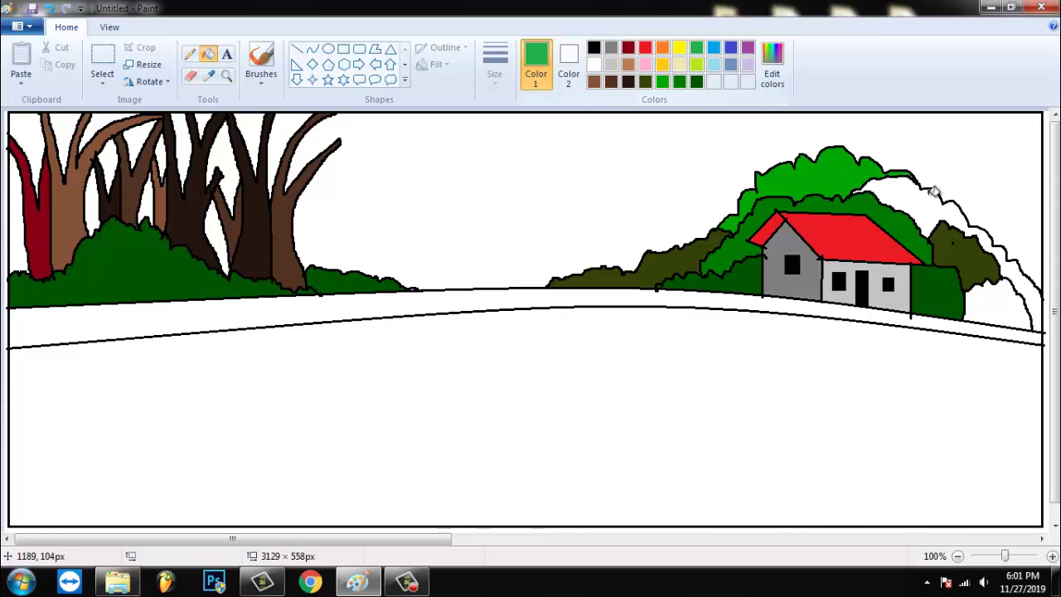
pyautogui.click(934, 191)
pyautogui.click(697, 66)
pyautogui.click(1003, 298)
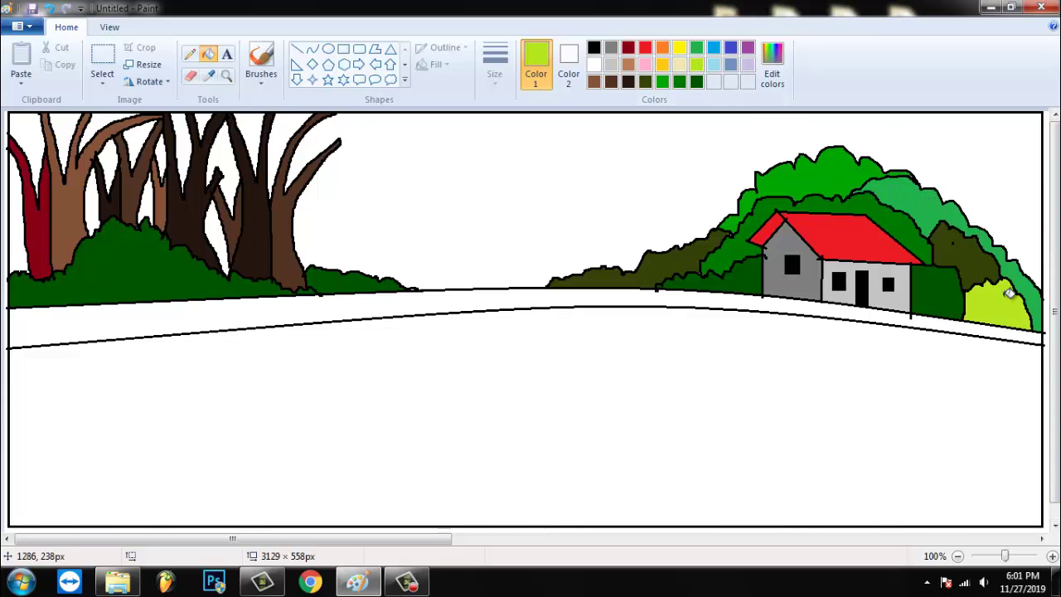
# Draw black Pencil outlines for the tree foliage between the first trunks and beyond the outermost branch, up to the picture's upper edge.
pyautogui.click(595, 49)
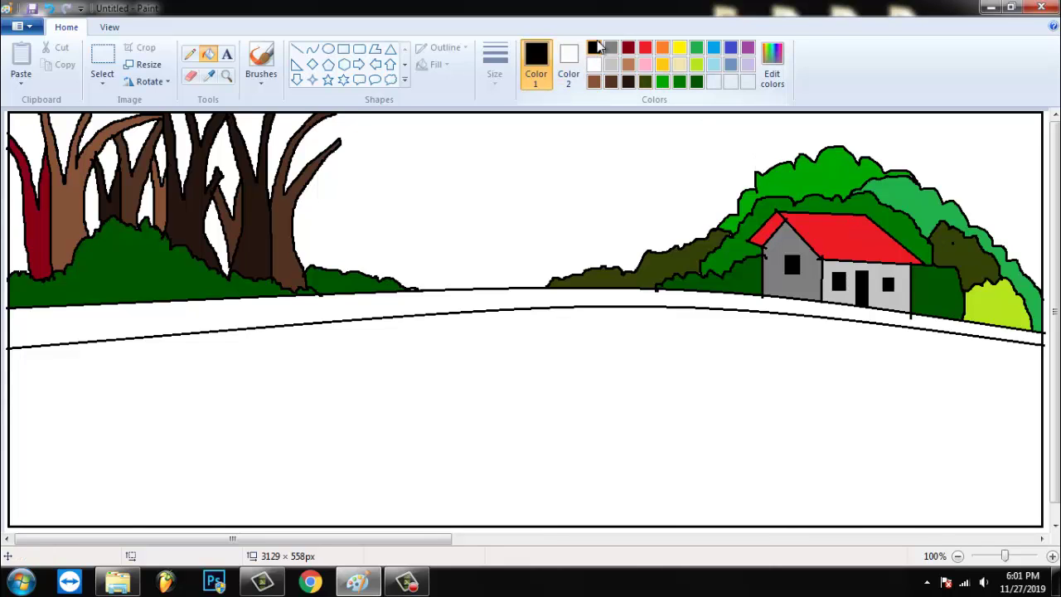
pyautogui.click(190, 54)
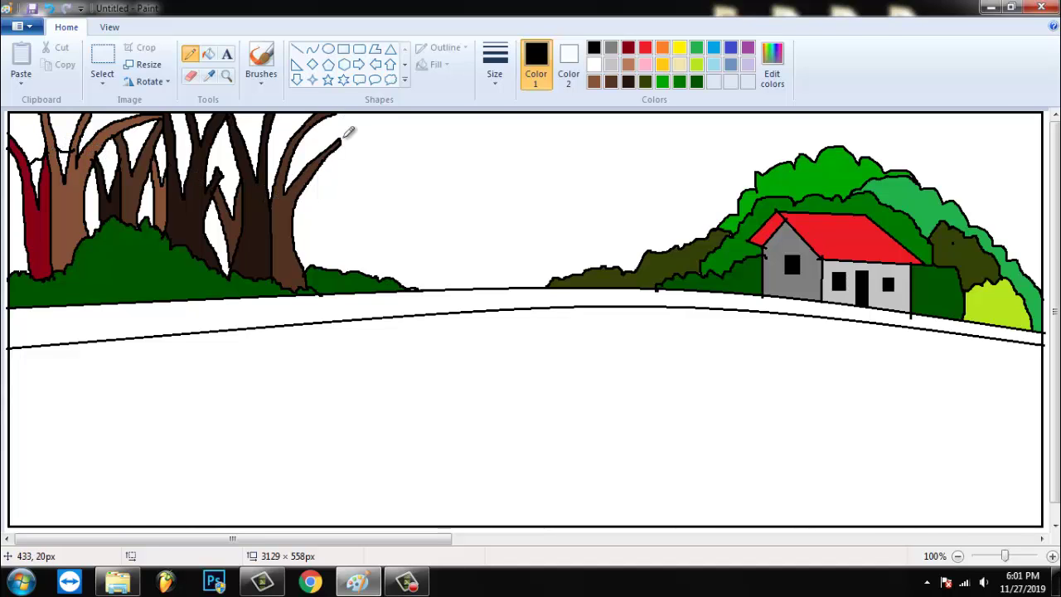
pyautogui.moveTo(340, 142)
pyautogui.mouseDown()
pyautogui.moveTo(365, 156)
pyautogui.moveTo(417, 123)
pyautogui.moveTo(416, 109)
pyautogui.mouseUp()
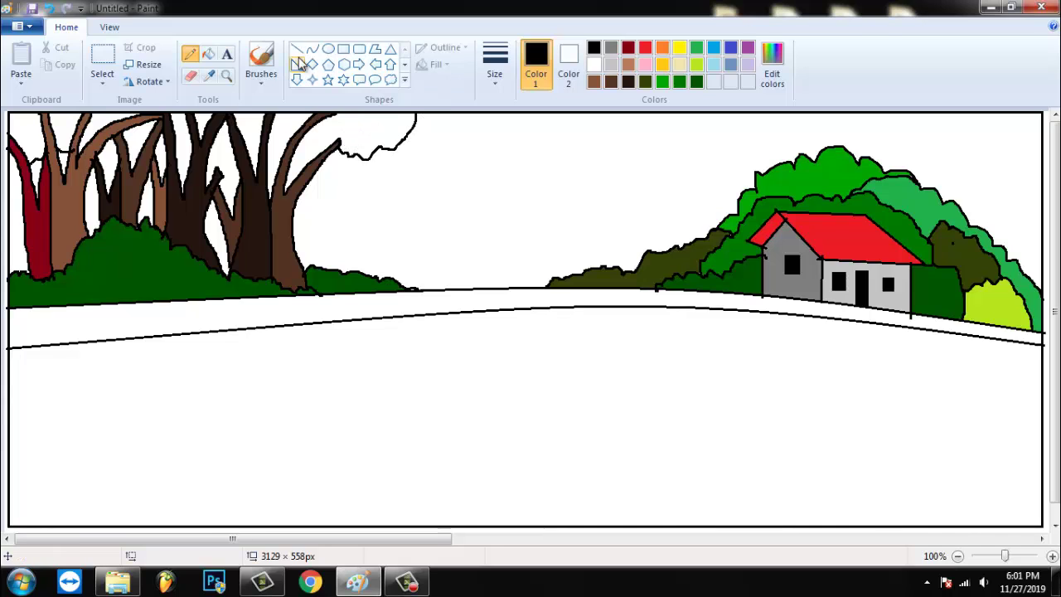
# Fill the foliage around the first two tree trunks with lime.
pyautogui.click(208, 54)
pyautogui.click(697, 64)
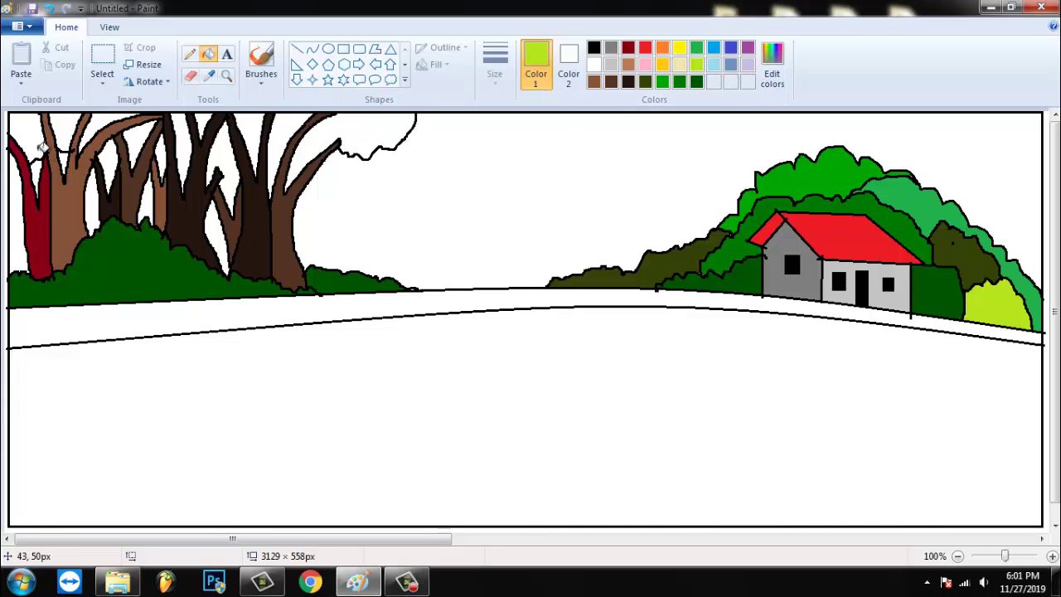
pyautogui.click(27, 133)
pyautogui.click(118, 124)
pyautogui.click(75, 130)
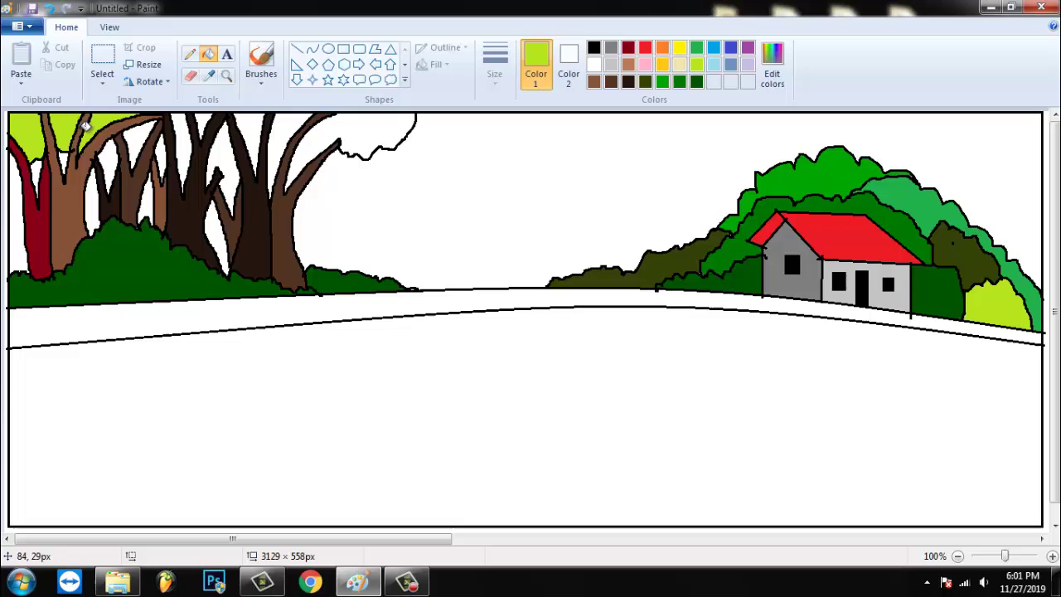
# Fill the foliage between the second trunk's branches and around the thin trunks behind it with dark olive.
pyautogui.click(645, 81)
pyautogui.click(111, 160)
pyautogui.click(143, 137)
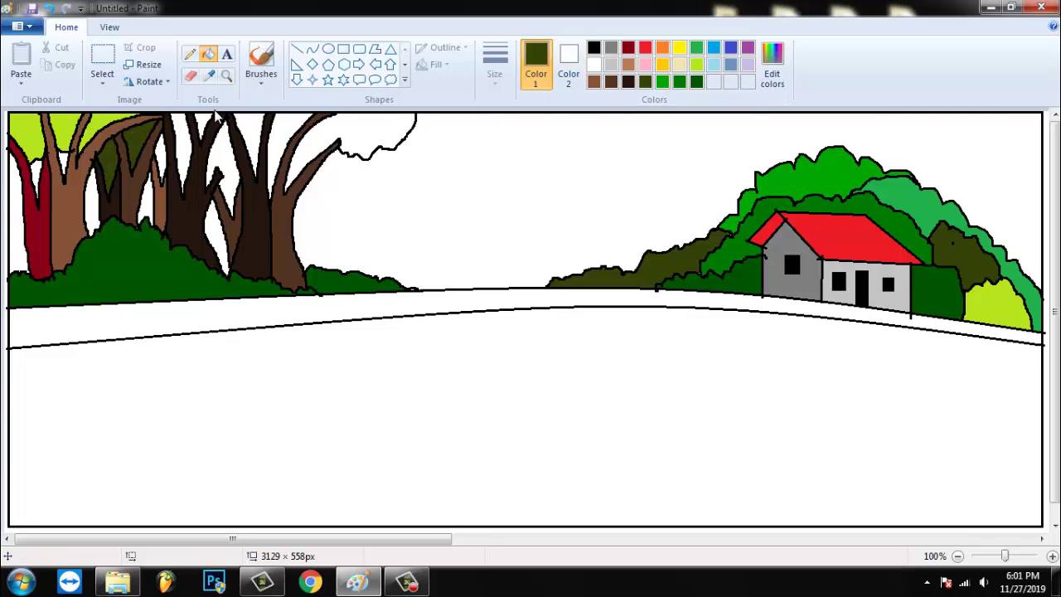
pyautogui.click(78, 131)
pyautogui.click(139, 134)
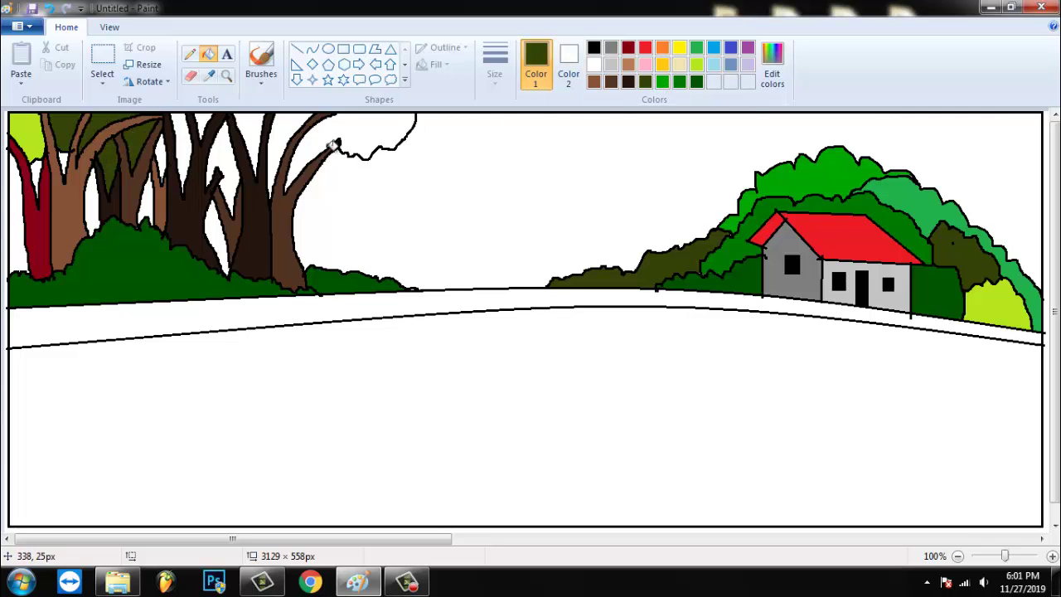
# Fill the foliage gaps on both sides of the dark middle trunk with the medium custom green.
pyautogui.click(668, 83)
pyautogui.click(158, 170)
pyautogui.click(184, 147)
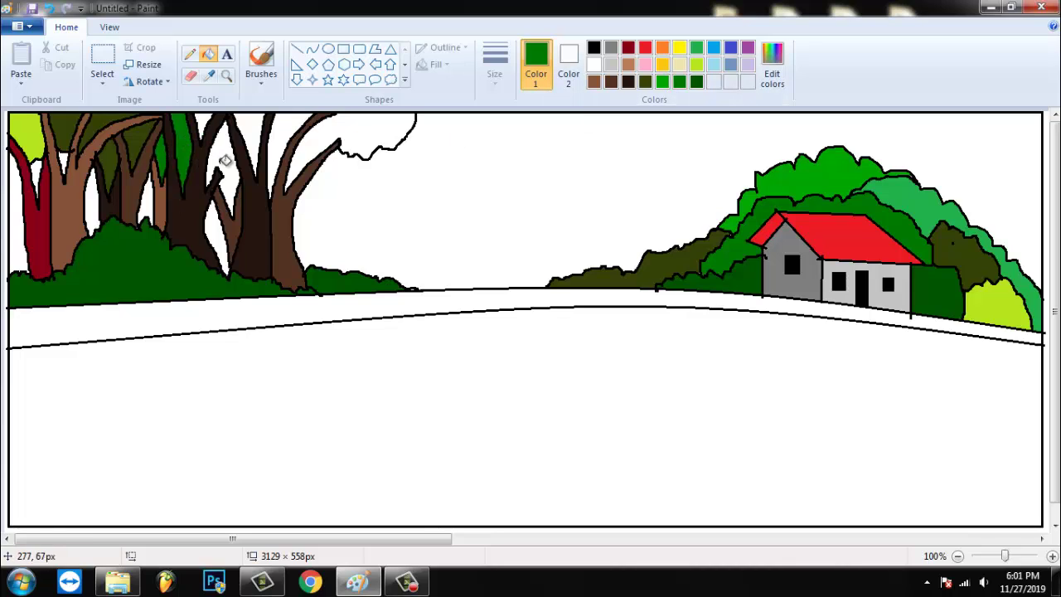
pyautogui.click(226, 165)
# Fill the remaining foliage through to the overhanging outer crown with the darkest custom green, and the leftmost crown with palette green.
pyautogui.click(697, 81)
pyautogui.click(204, 126)
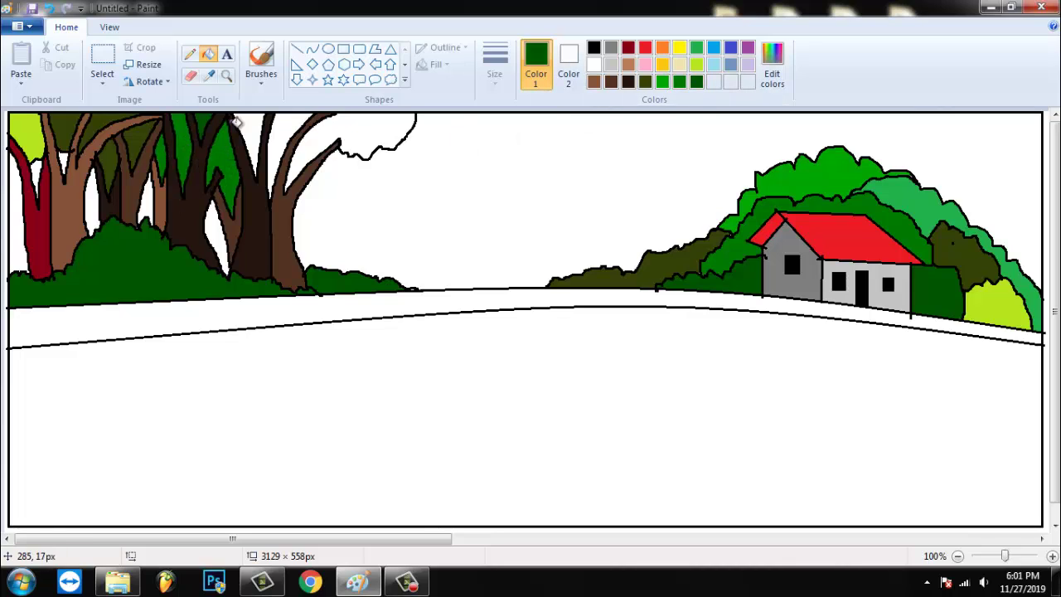
pyautogui.click(250, 137)
pyautogui.click(307, 122)
pyautogui.click(340, 131)
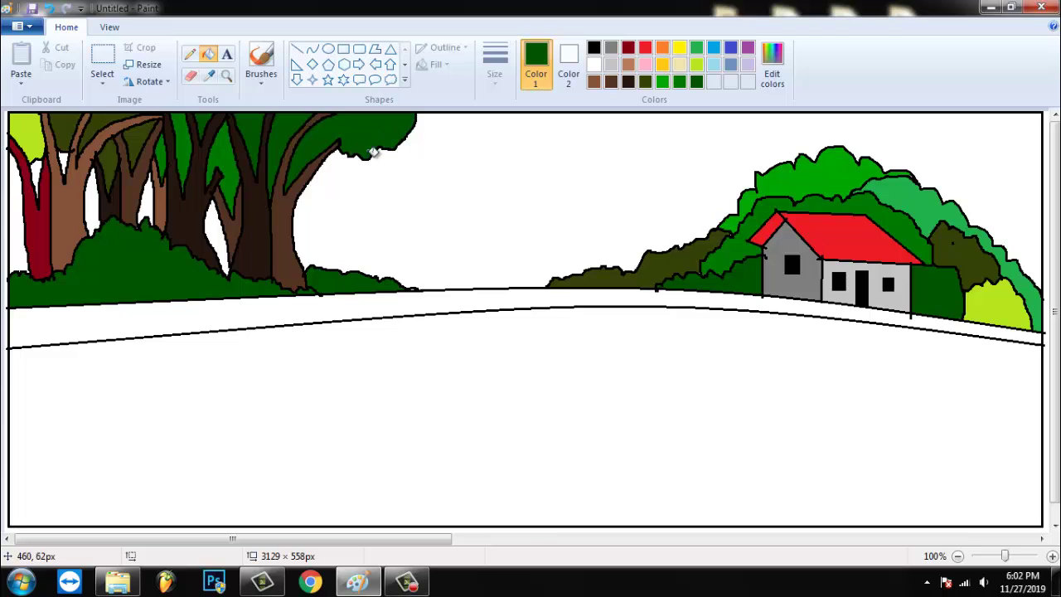
pyautogui.click(697, 47)
pyautogui.click(25, 133)
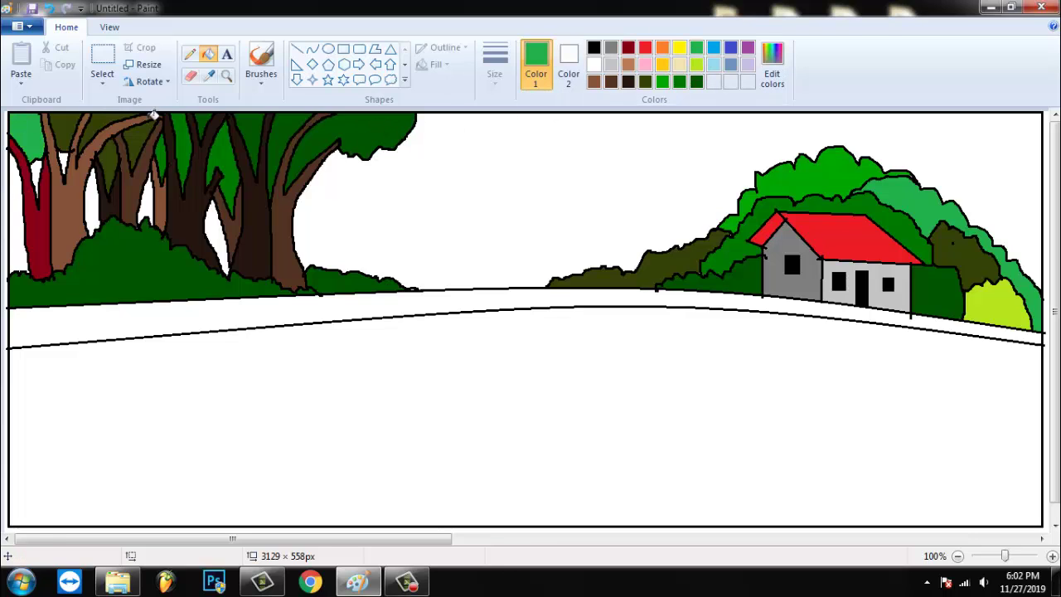
# Fill the curved road with light yellow and the field below it with lime.
pyautogui.click(594, 48)
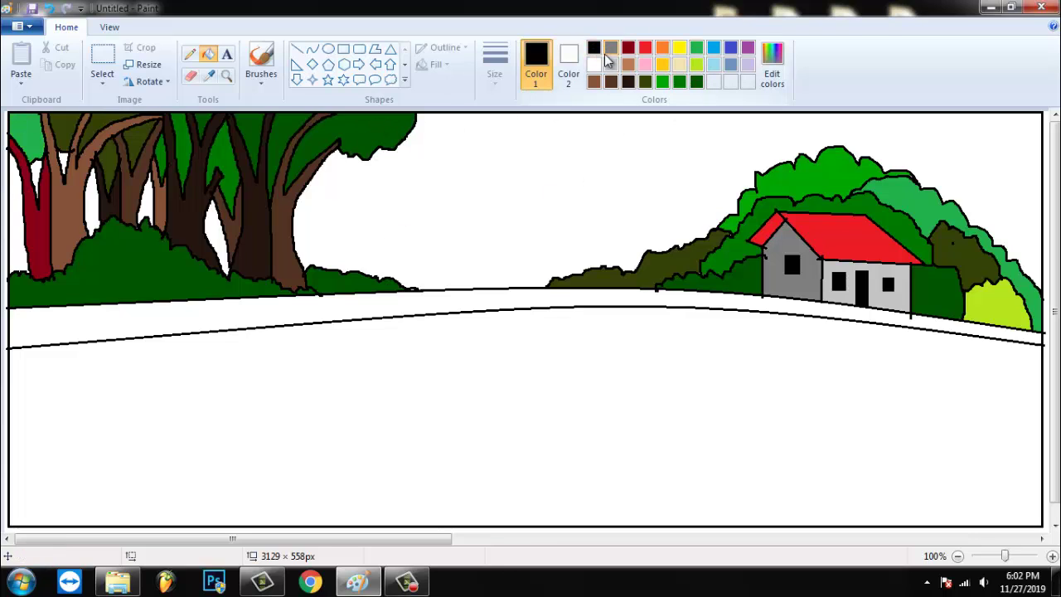
pyautogui.click(680, 65)
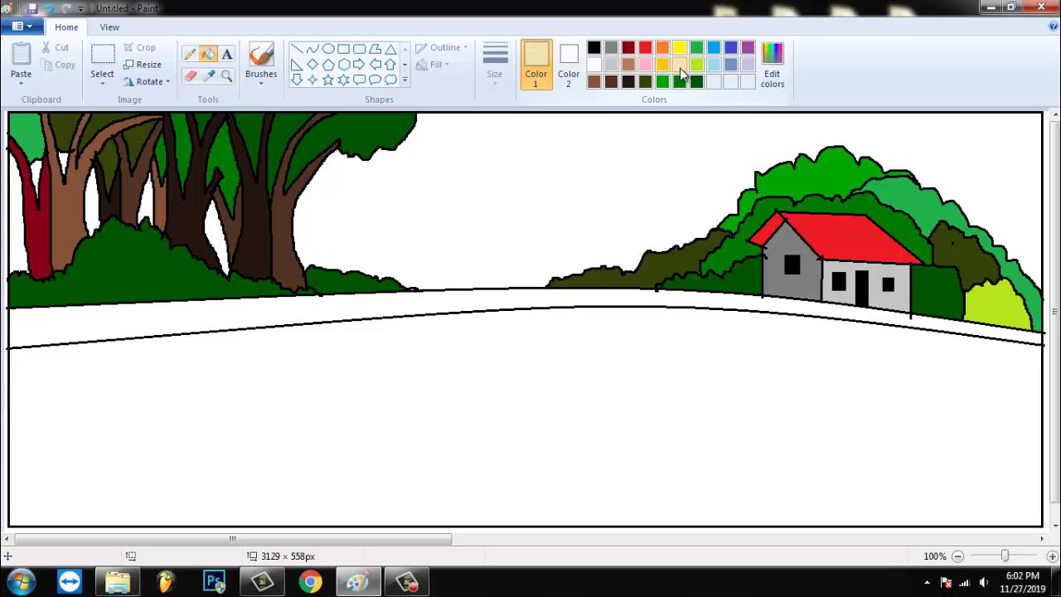
pyautogui.click(594, 289)
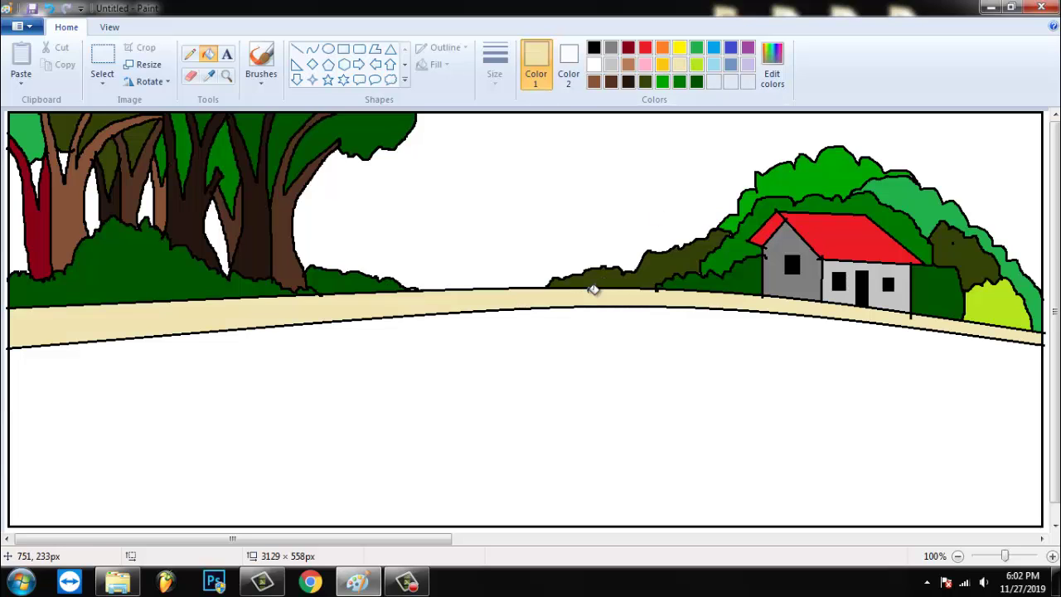
pyautogui.click(697, 65)
pyautogui.click(653, 333)
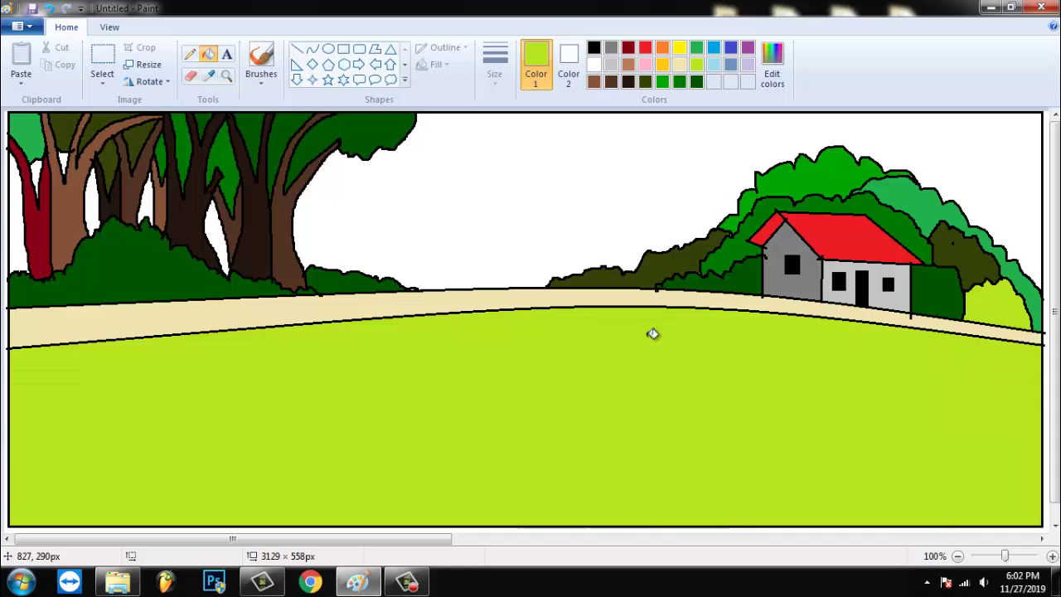
# Airbrush a dense patch of yellow flower dots on the left part of the field, and change the brush size.
pyautogui.click(679, 47)
pyautogui.click(260, 69)
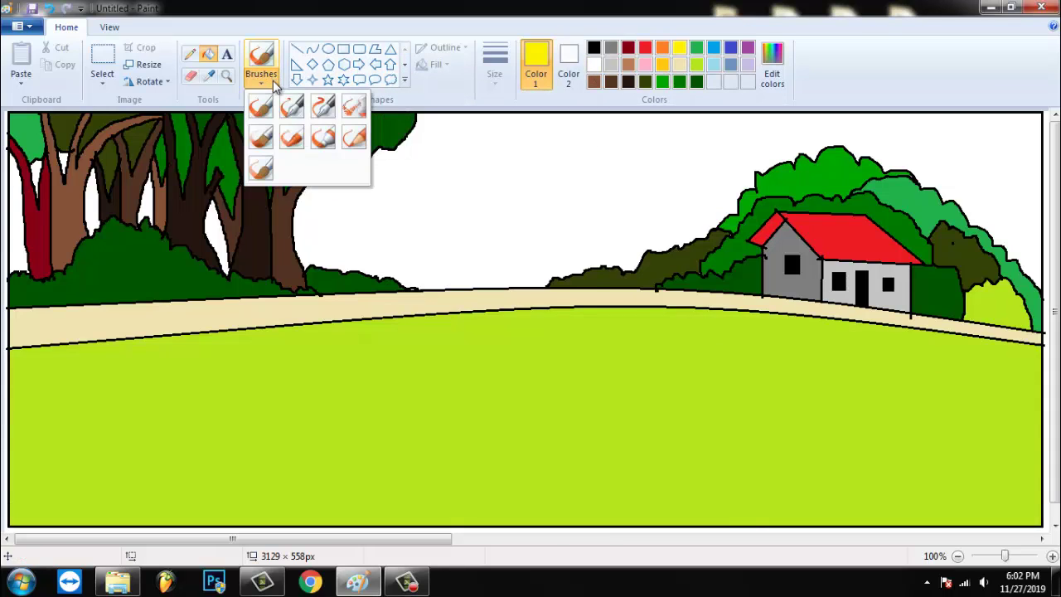
pyautogui.click(353, 108)
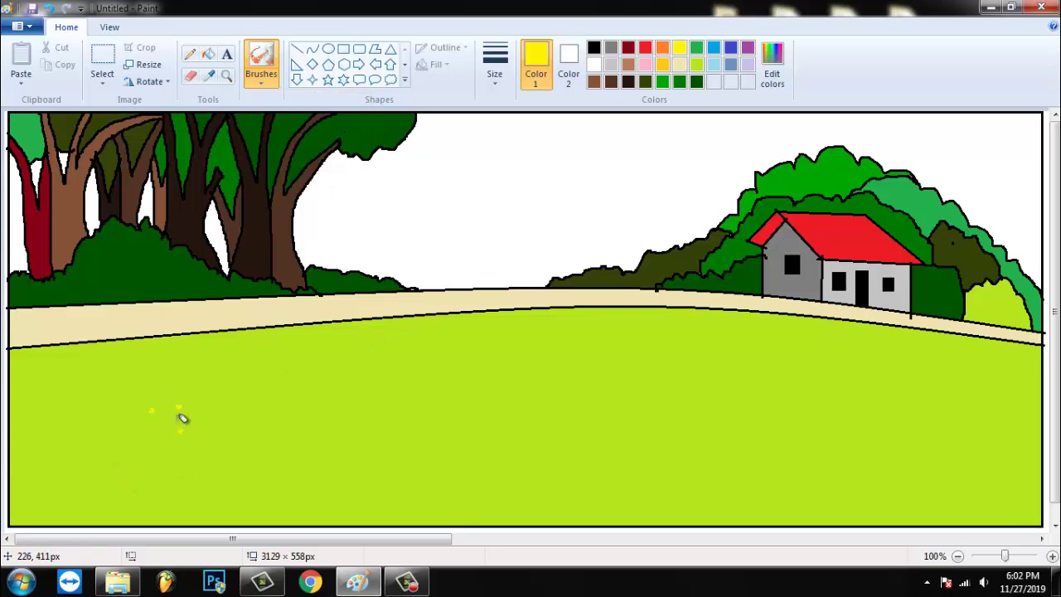
pyautogui.moveTo(199, 407)
pyautogui.mouseDown()
pyautogui.moveTo(232, 419)
pyautogui.moveTo(231, 391)
pyautogui.mouseUp()
pyautogui.moveTo(253, 397)
pyautogui.mouseDown()
pyautogui.moveTo(273, 414)
pyautogui.moveTo(242, 416)
pyautogui.mouseUp()
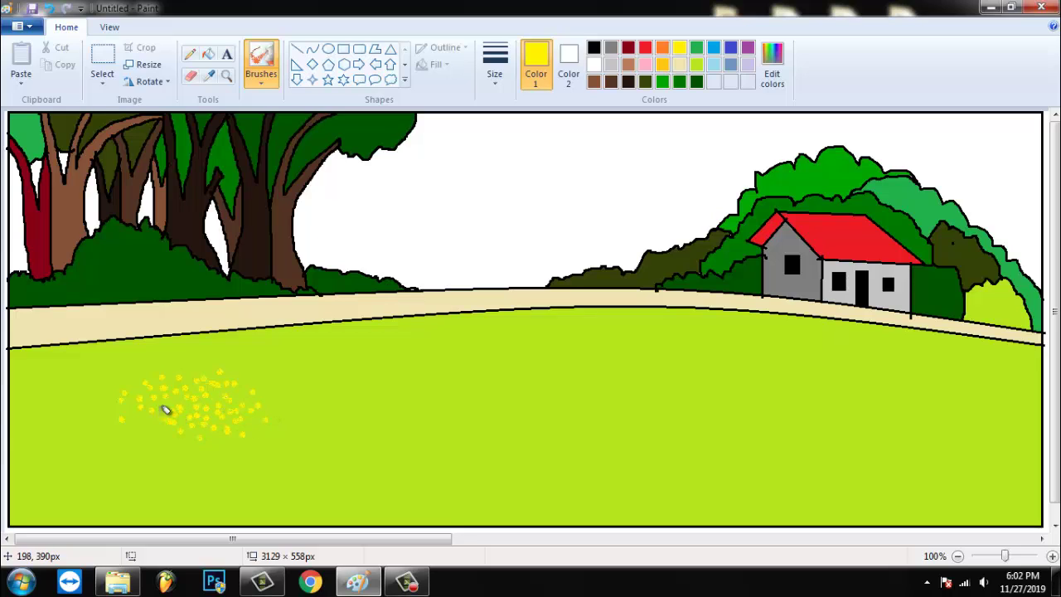
pyautogui.moveTo(132, 413)
pyautogui.mouseDown()
pyautogui.moveTo(124, 424)
pyautogui.moveTo(141, 429)
pyautogui.mouseUp()
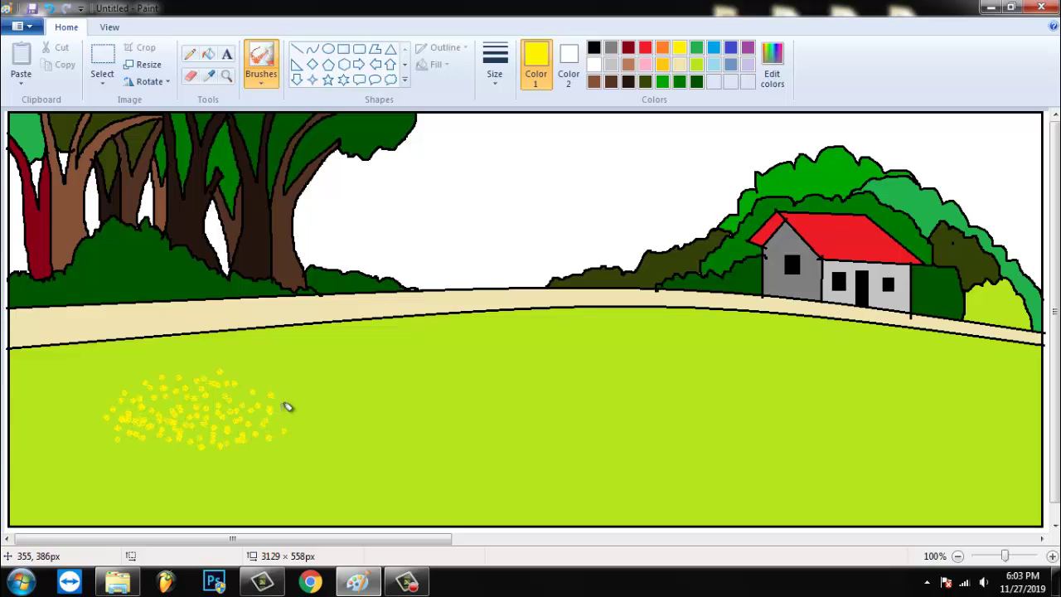
pyautogui.moveTo(286, 406)
pyautogui.mouseDown()
pyautogui.moveTo(296, 408)
pyautogui.moveTo(273, 379)
pyautogui.mouseUp()
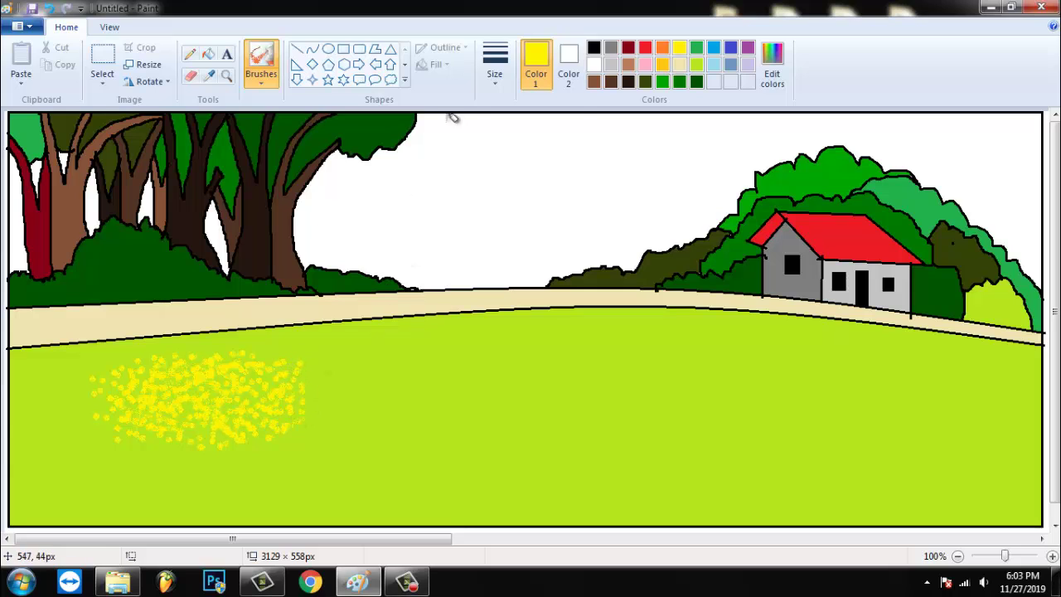
pyautogui.click(495, 67)
pyautogui.click(531, 200)
# Copy a 238 × 91 px area of the yellow dots and place two copies side by side along the field's lower-left edge.
pyautogui.click(102, 63)
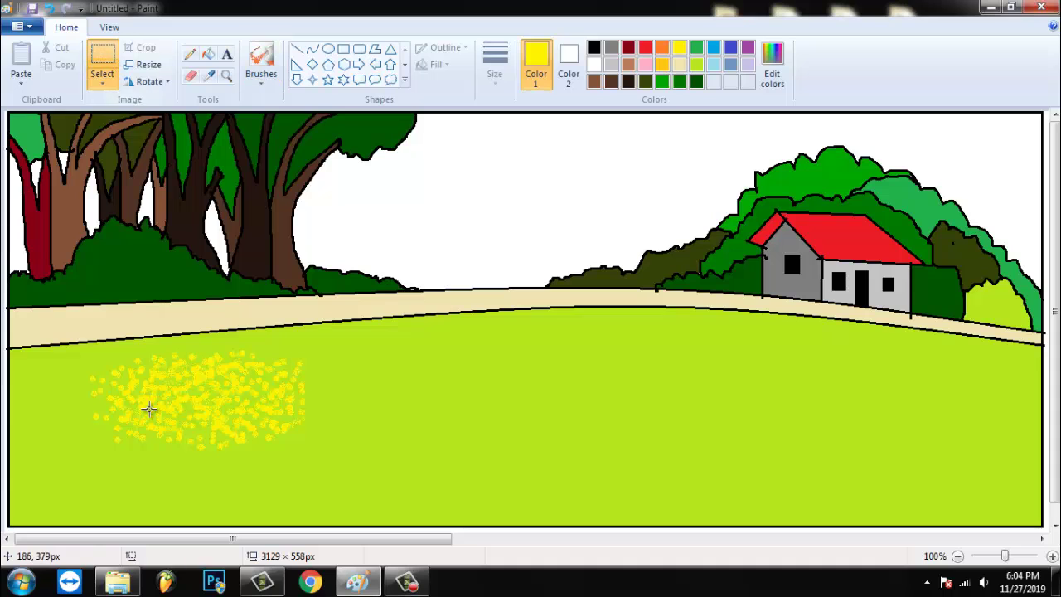
pyautogui.moveTo(111, 365); pyautogui.dragTo(297, 436)
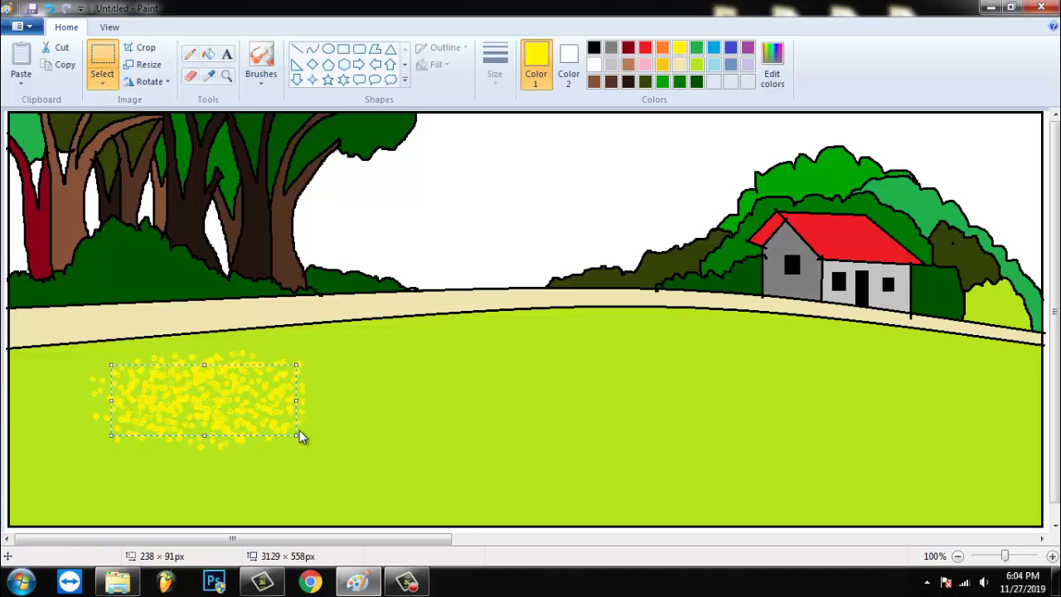
pyautogui.hotkey('ctrl', 'c')
pyautogui.hotkey('ctrl', 'v')
pyautogui.moveTo(149, 136); pyautogui.dragTo(318, 467)
pyautogui.click(381, 422)
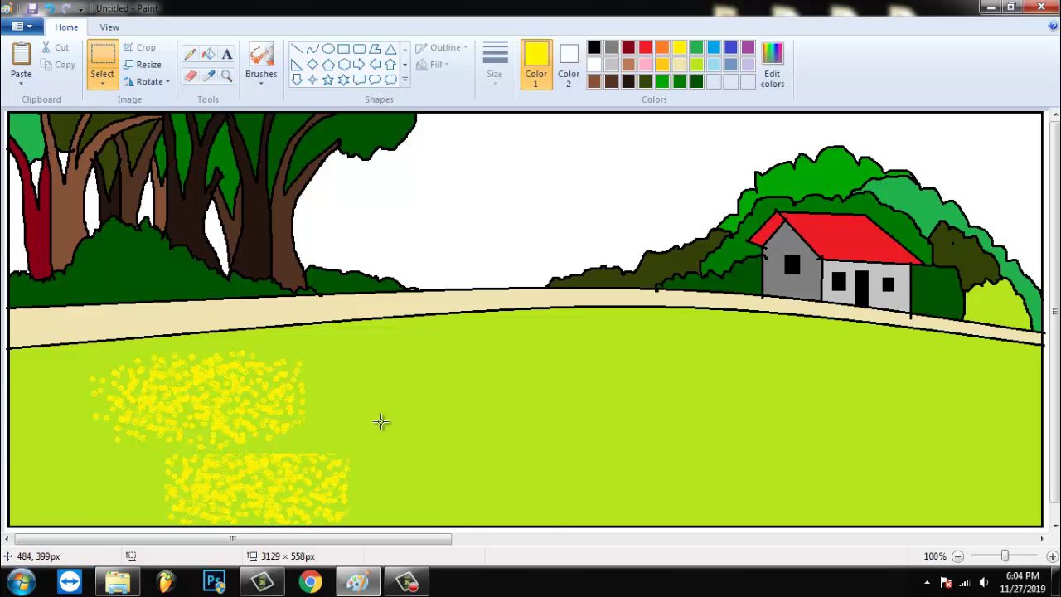
pyautogui.hotkey('ctrl', 'v')
pyautogui.moveTo(84, 142); pyautogui.dragTo(85, 487)
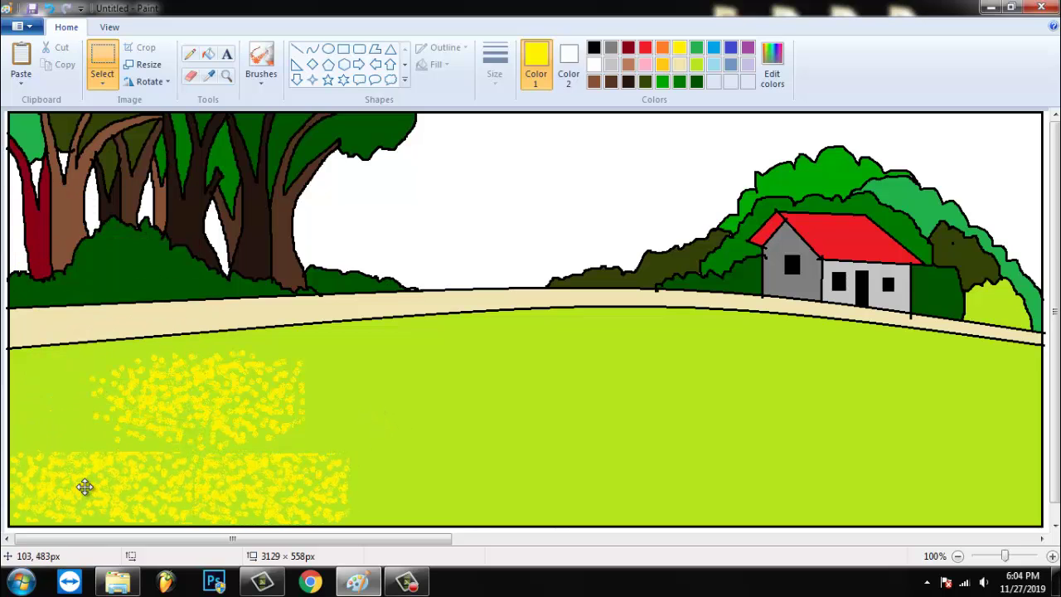
# Paste three more copies of the dots to fill the gaps around the original patch on the field's left side.
pyautogui.hotkey('ctrl', 'v')
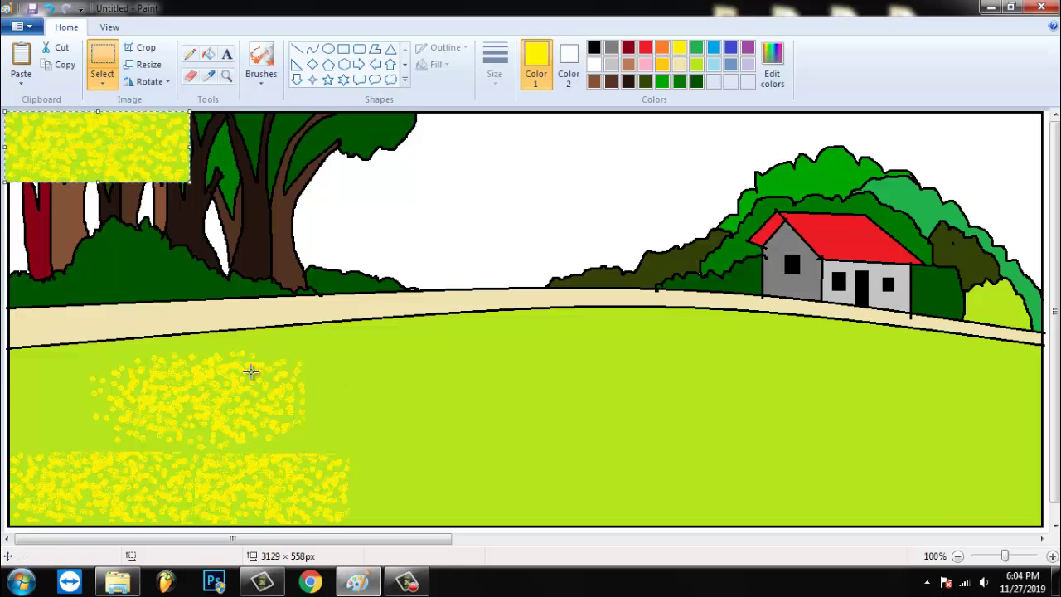
pyautogui.moveTo(154, 166); pyautogui.dragTo(161, 448)
pyautogui.click(312, 403)
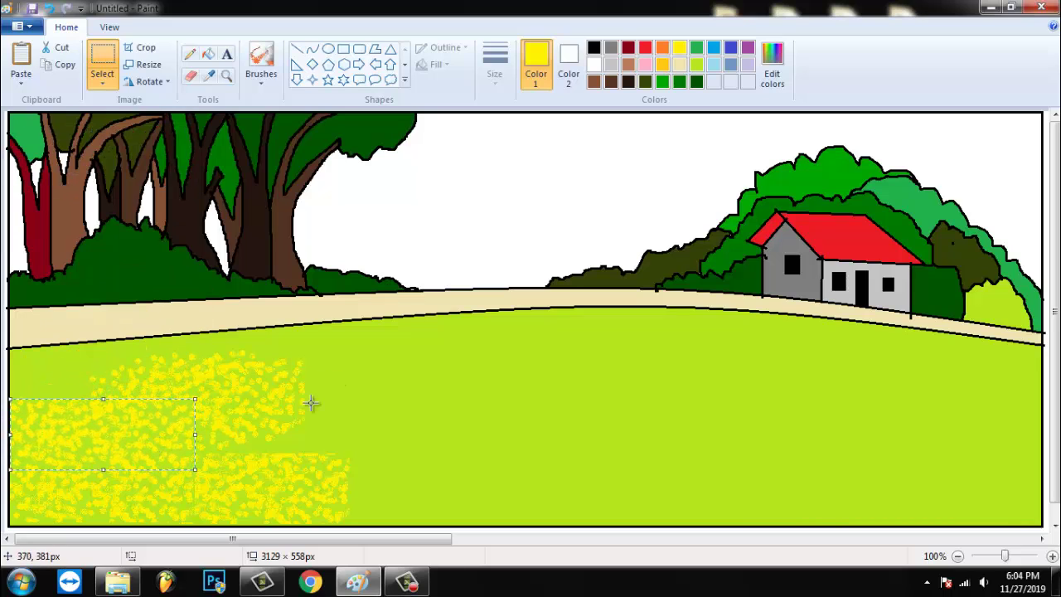
pyautogui.hotkey('ctrl', 'v')
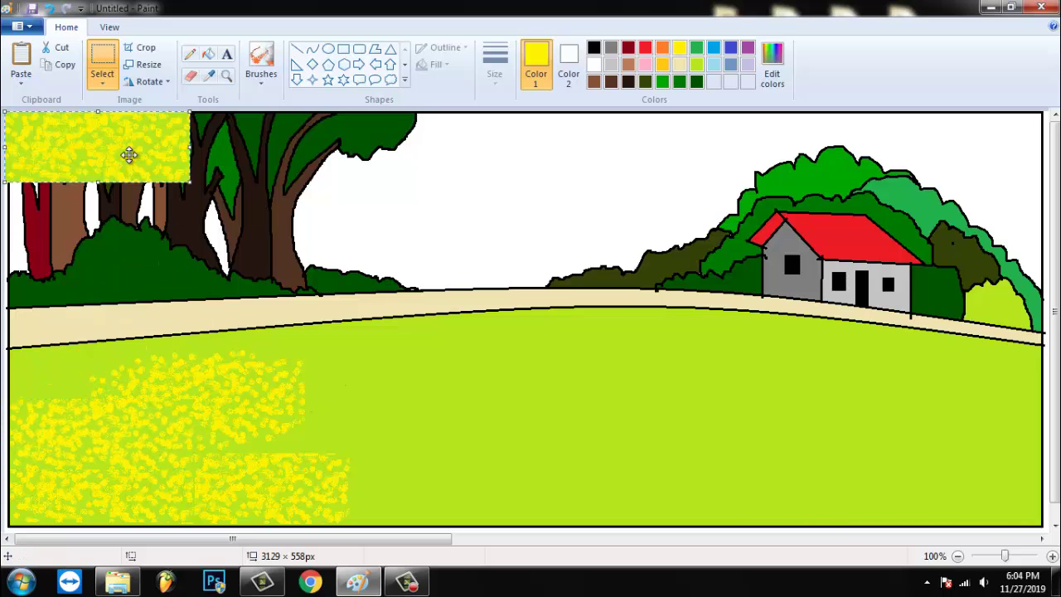
pyautogui.moveTo(130, 154); pyautogui.dragTo(133, 400)
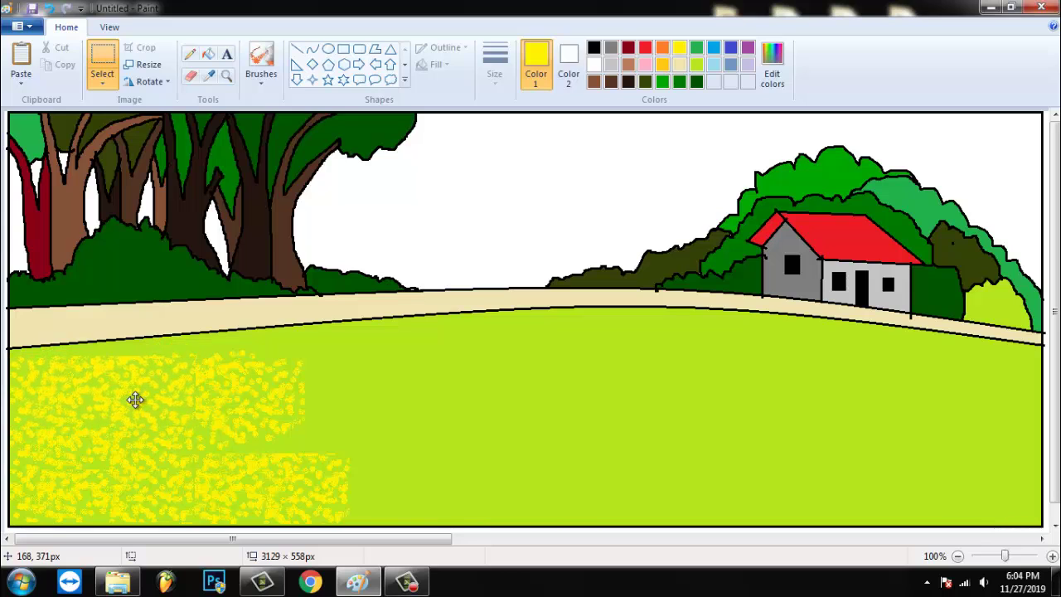
pyautogui.click(296, 414)
pyautogui.hotkey('ctrl', 'v')
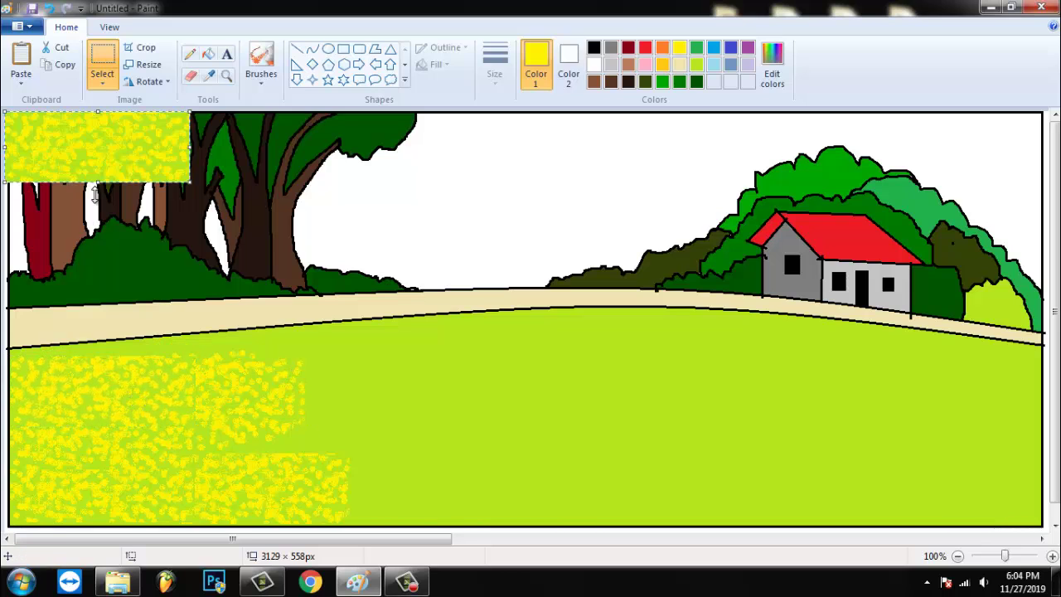
pyautogui.moveTo(124, 170); pyautogui.dragTo(286, 472)
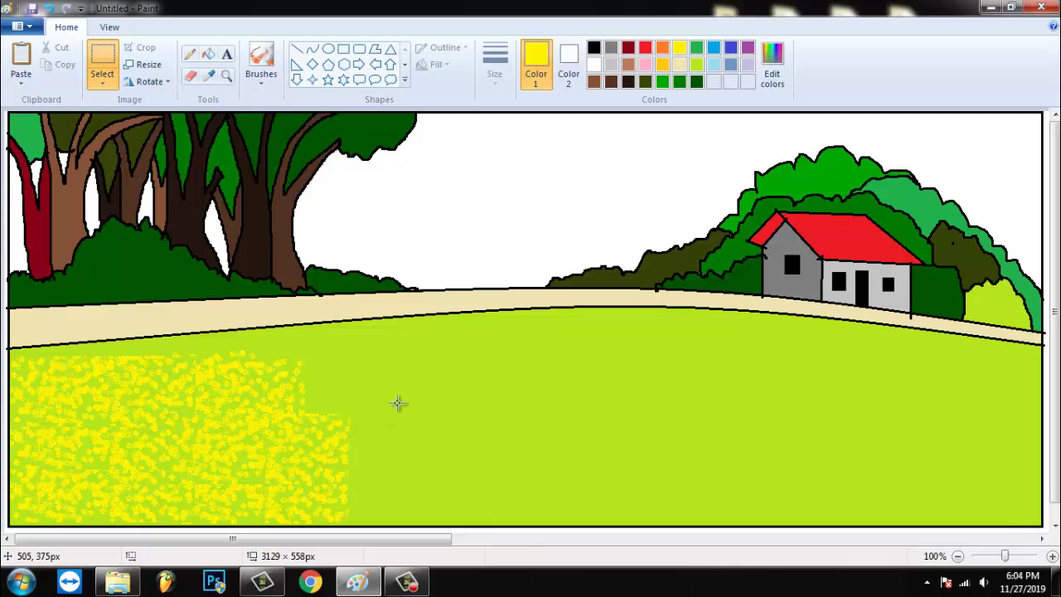
# Paste another copy of the yellow dots along the field's lower edge, extending the bottom row to the right.
pyautogui.hotkey('ctrl', 'v')
pyautogui.moveTo(136, 167); pyautogui.dragTo(486, 509)
pyautogui.click(536, 296)
# Airbrush a few gold dots over the yellow flowers and the bare grass beside them.
pyautogui.click(662, 64)
pyautogui.click(261, 75)
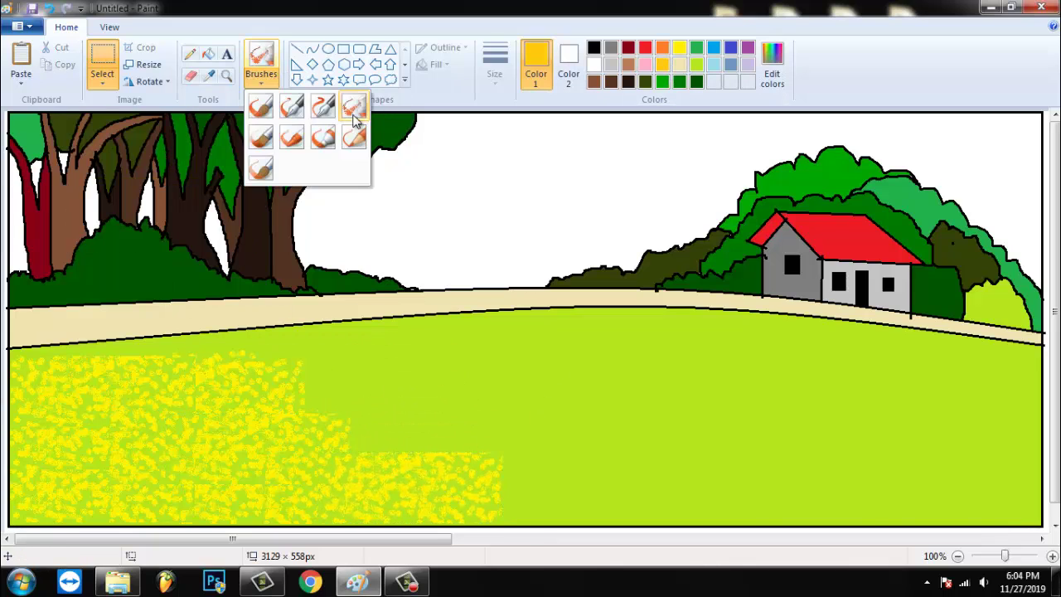
pyautogui.click(354, 107)
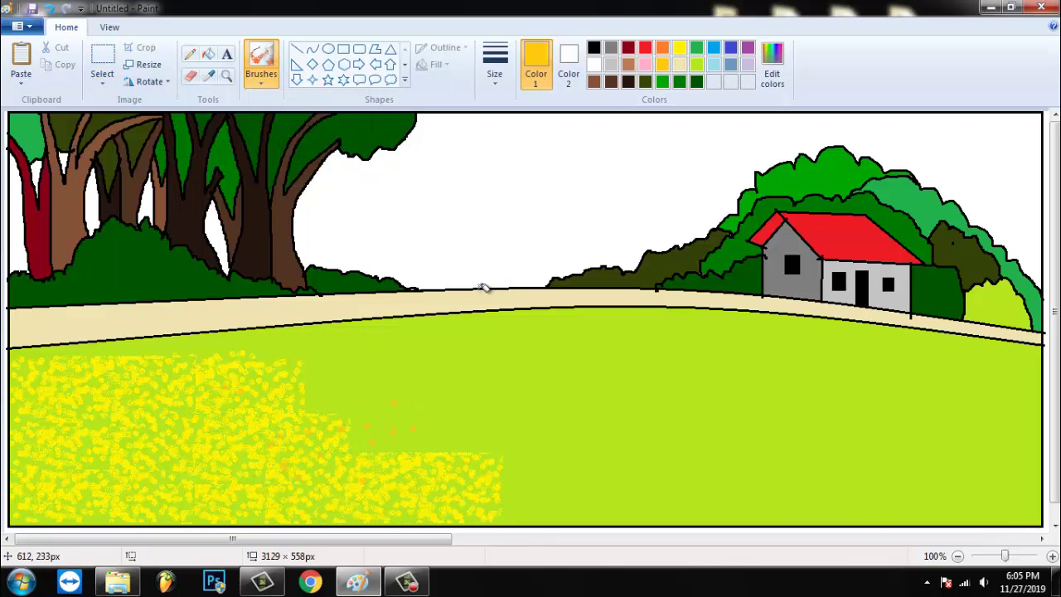
# Paste another copy of the dots at the end of the bottom row and try stretching it upward to 238 × 175 px.
pyautogui.hotkey('ctrl', 'v')
pyautogui.moveTo(176, 174); pyautogui.dragTo(629, 507)
pyautogui.moveTo(551, 435); pyautogui.dragTo(551, 388)
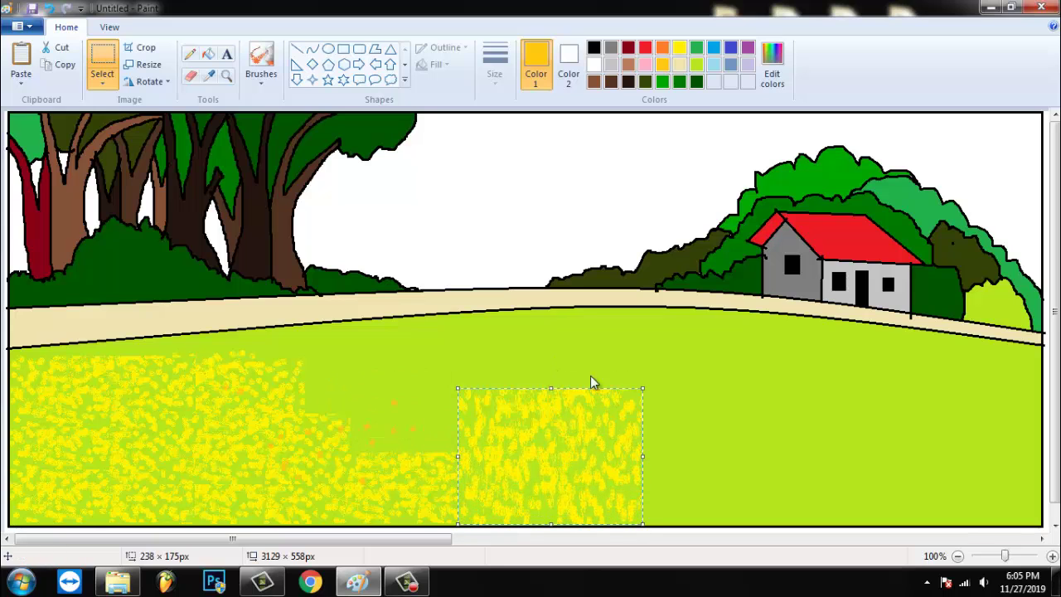
pyautogui.click(628, 374)
# Paste three more copies of the yellow dots along the field's lower edge to extend the row to the right border.
pyautogui.hotkey('ctrl', 'v')
pyautogui.moveTo(126, 163); pyautogui.dragTo(741, 505)
pyautogui.click(748, 441)
pyautogui.hotkey('ctrl', 'v')
pyautogui.moveTo(178, 155); pyautogui.dragTo(893, 488)
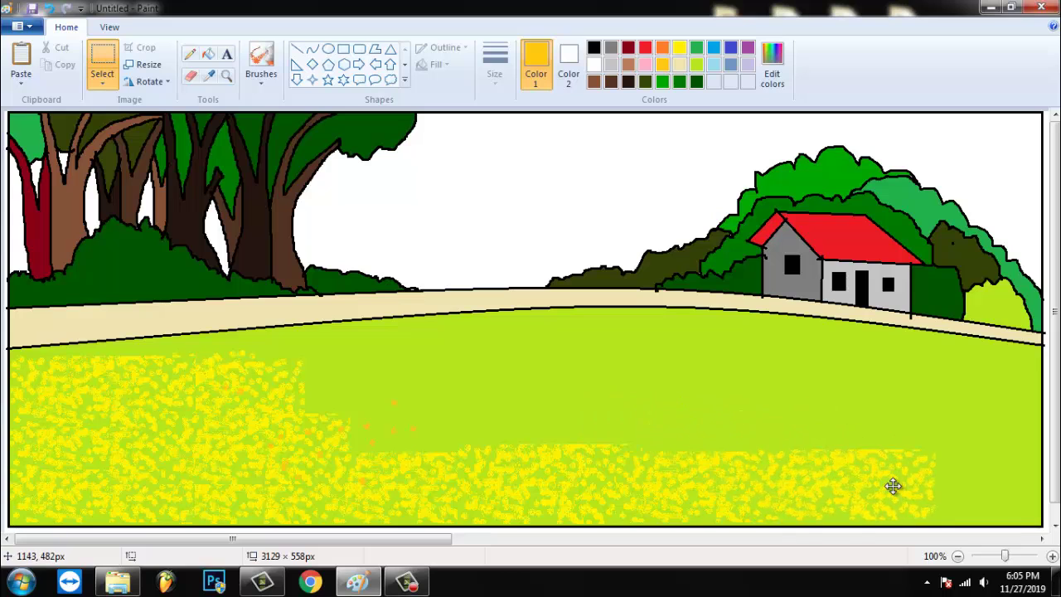
pyautogui.click(866, 427)
pyautogui.hotkey('ctrl', 'v')
pyautogui.moveTo(152, 164); pyautogui.dragTo(1002, 506)
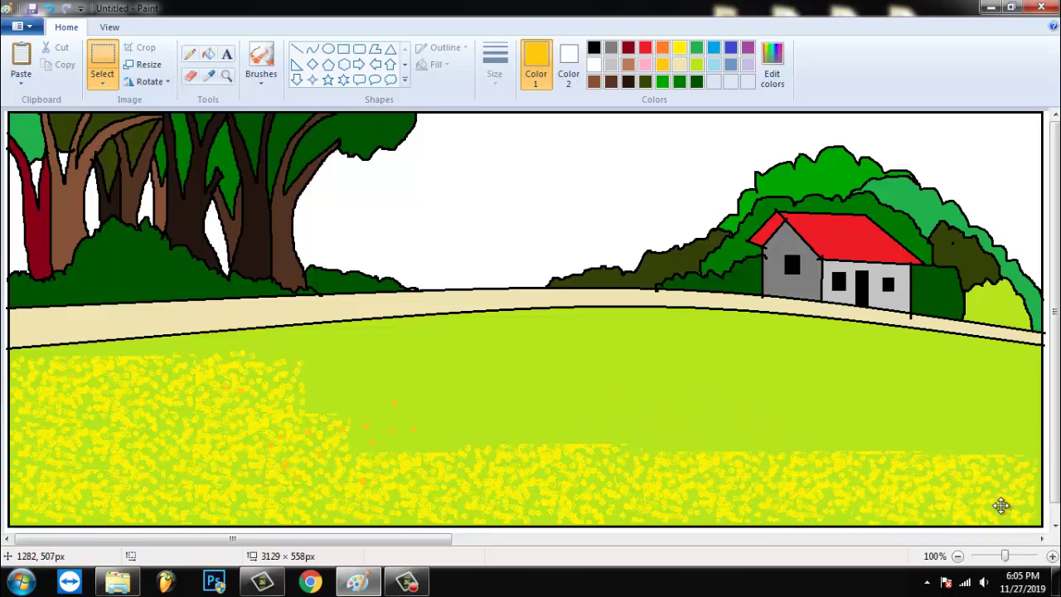
# Paste more copies of the yellow dots above the bottom row, building a second row across to the right border.
pyautogui.hotkey('ctrl', 'v')
pyautogui.moveTo(189, 174); pyautogui.dragTo(484, 446)
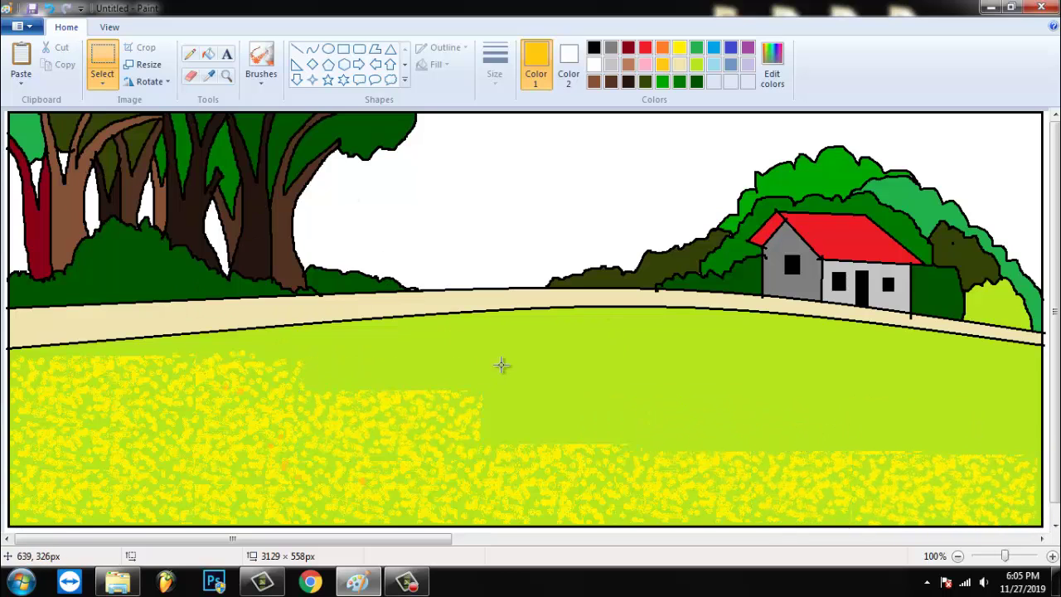
pyautogui.hotkey('ctrl', 'v')
pyautogui.moveTo(192, 184); pyautogui.dragTo(646, 456)
pyautogui.hotkey('ctrl', 'v')
pyautogui.moveTo(166, 165); pyautogui.dragTo(955, 428)
pyautogui.hotkey('ctrl', 'v')
pyautogui.hotkey('ctrl', 'v')
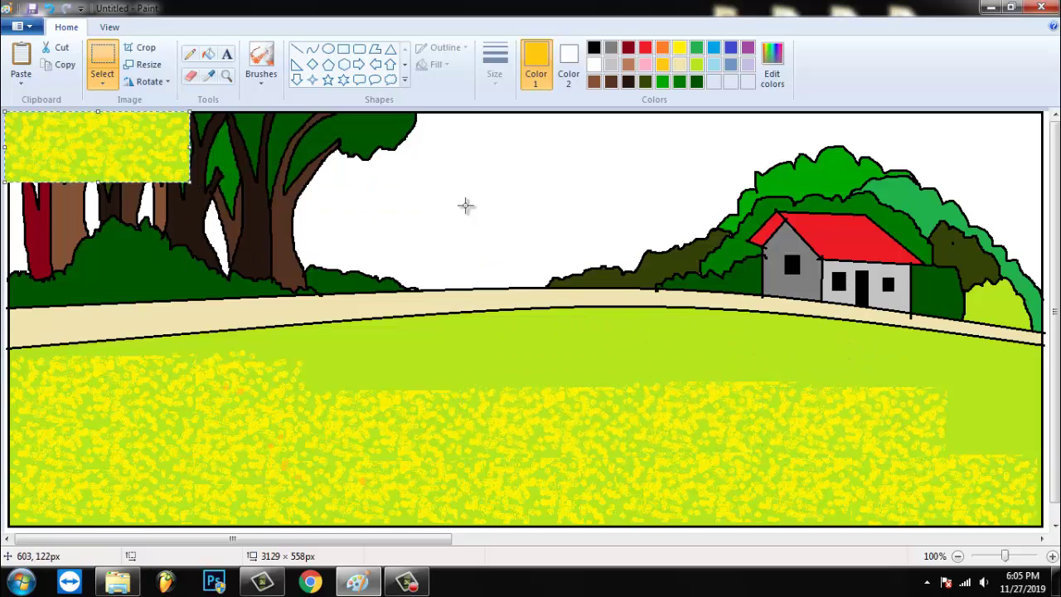
pyautogui.moveTo(159, 161); pyautogui.dragTo(995, 417)
pyautogui.click(936, 360)
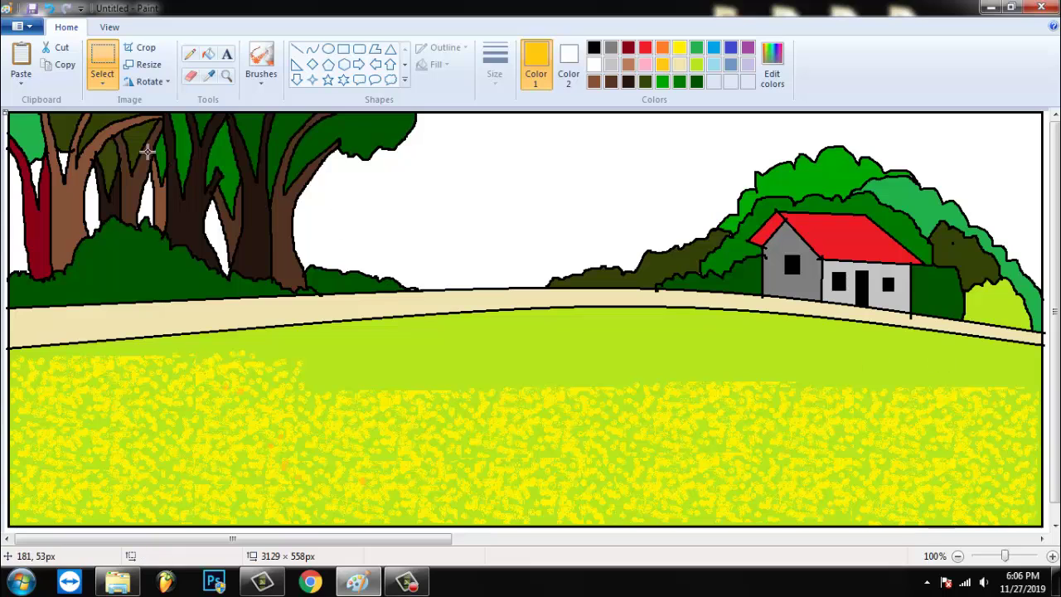
# Copy a larger block of yellow flowers and paste three copies across the bare grass above the second row.
pyautogui.moveTo(457, 384); pyautogui.dragTo(723, 490)
pyautogui.hotkey('ctrl', 'c')
pyautogui.hotkey('ctrl', 'v')
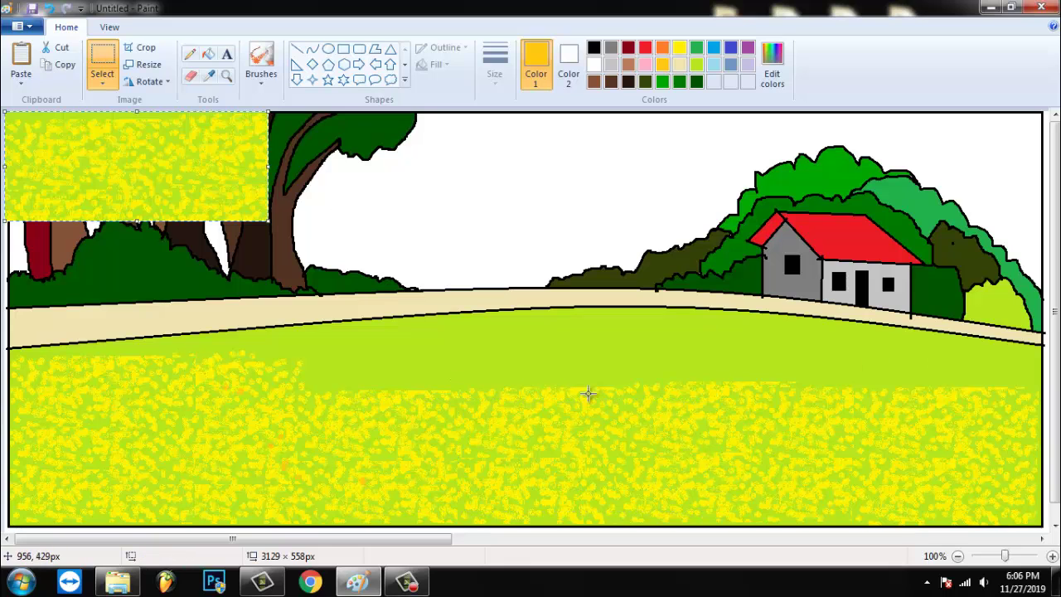
pyautogui.moveTo(199, 184); pyautogui.dragTo(483, 397)
pyautogui.click(597, 386)
pyautogui.hotkey('ctrl', 'v')
pyautogui.moveTo(183, 153); pyautogui.dragTo(722, 367)
pyautogui.click(801, 462)
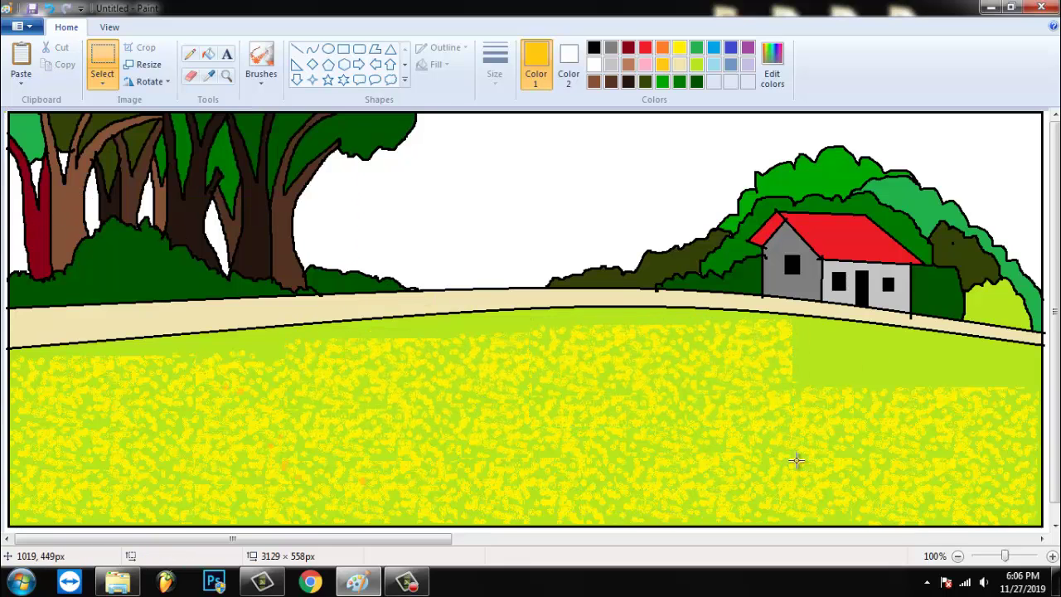
pyautogui.hotkey('ctrl', 'v')
pyautogui.moveTo(207, 180)
pyautogui.mouseDown()
pyautogui.moveTo(884, 409)
pyautogui.moveTo(973, 414)
pyautogui.mouseUp()
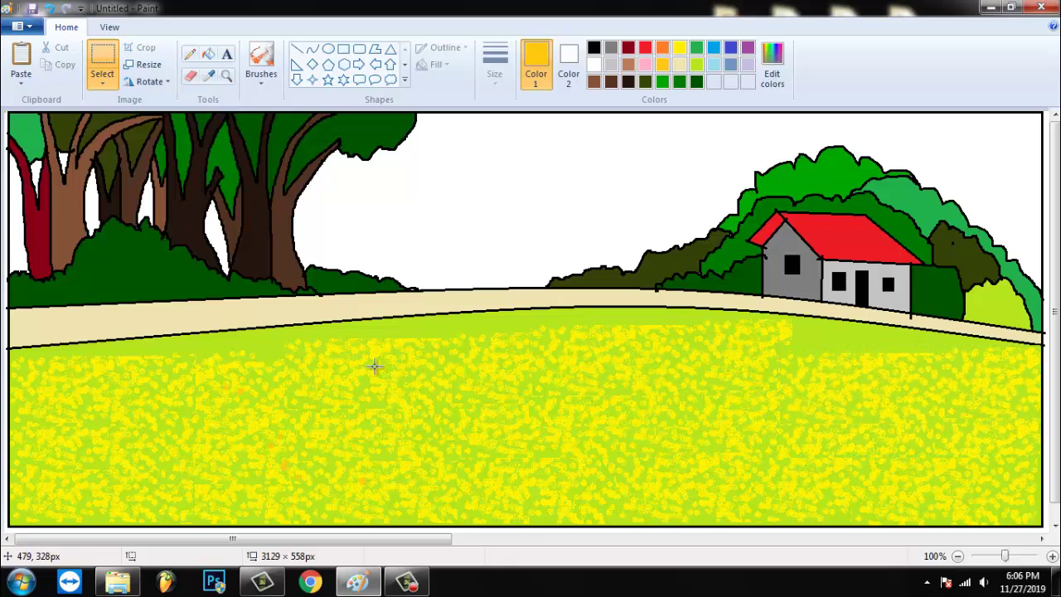
# Copy a wide strip of yellow flowers and paste it under the middle of the road and near the field's upper-left corner.
pyautogui.moveTo(348, 357); pyautogui.dragTo(593, 431)
pyautogui.hotkey('ctrl', 'c')
pyautogui.hotkey('ctrl', 'v')
pyautogui.moveTo(187, 170); pyautogui.dragTo(625, 384)
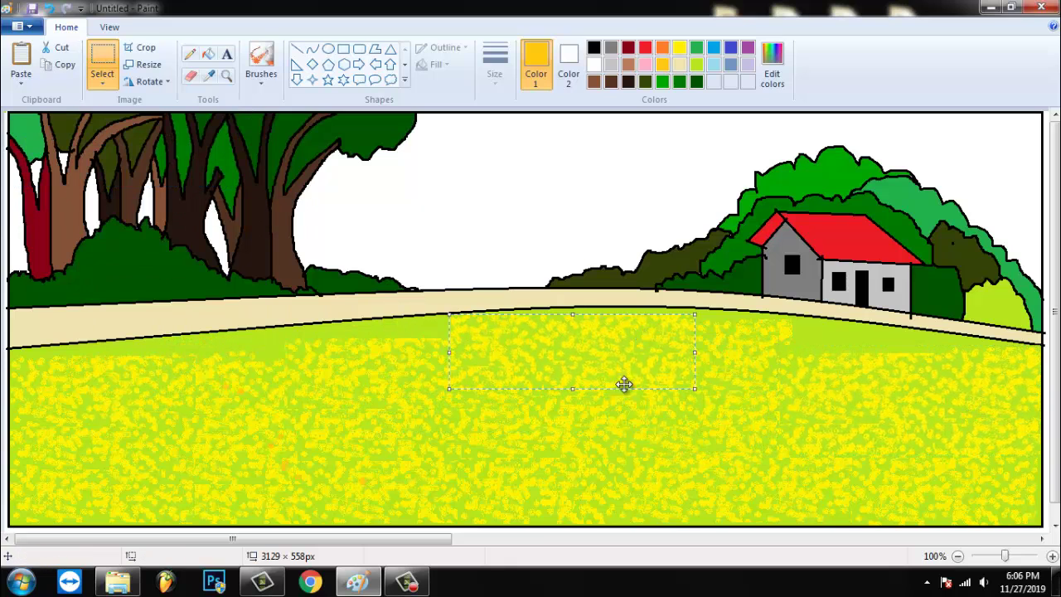
pyautogui.click(606, 427)
pyautogui.hotkey('ctrl', 'v')
pyautogui.moveTo(141, 165); pyautogui.dragTo(237, 391)
# Copy a smaller patch of flowers and paste it along the road's lower edge, left of center and at the middle.
pyautogui.moveTo(309, 356); pyautogui.dragTo(471, 404)
pyautogui.hotkey('ctrl', 'c')
pyautogui.hotkey('ctrl', 'v')
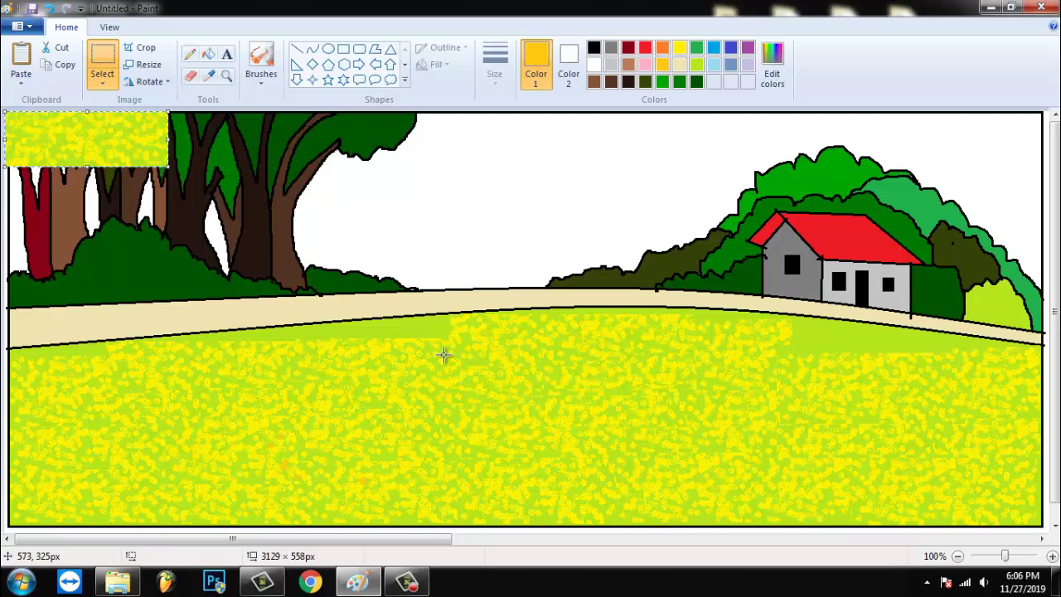
pyautogui.moveTo(121, 131); pyautogui.dragTo(412, 349)
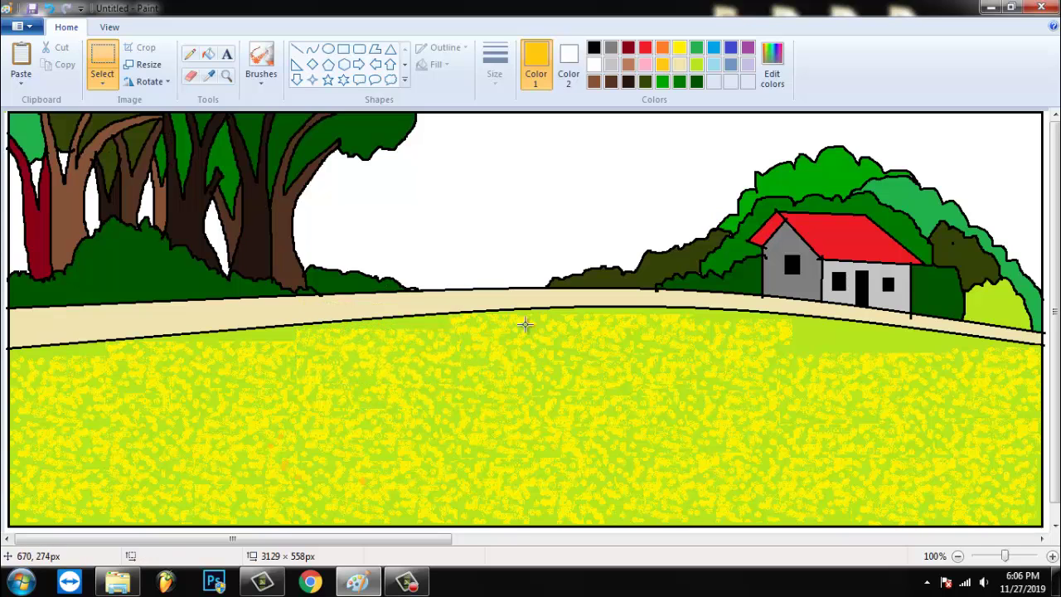
pyautogui.hotkey('ctrl', 'v')
pyautogui.moveTo(100, 141); pyautogui.dragTo(573, 320)
# Paste the small flower patch at the field's left border and over the bare grass below the house.
pyautogui.hotkey('ctrl', 'v')
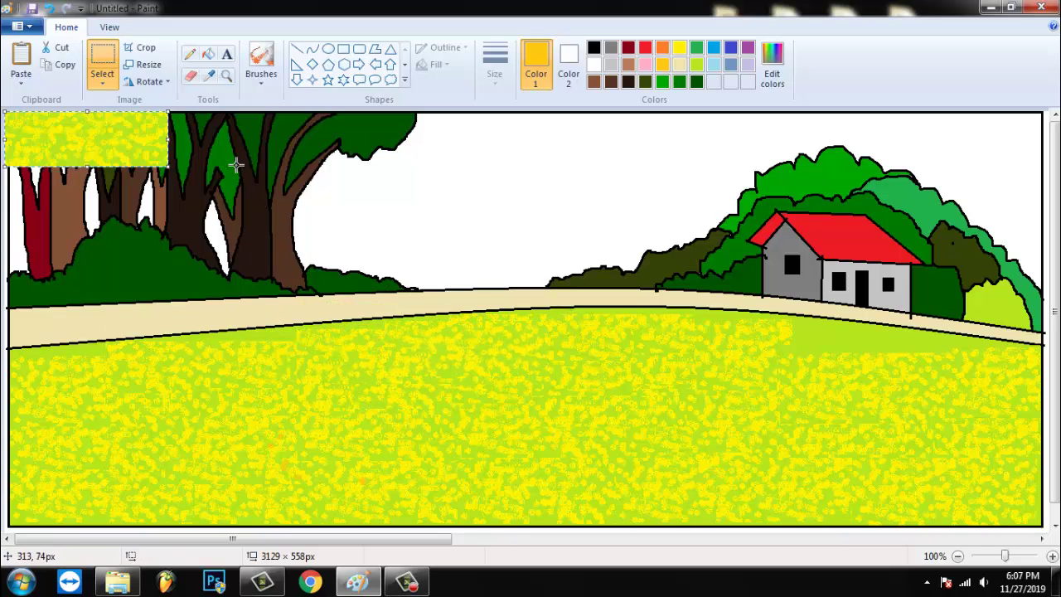
pyautogui.moveTo(101, 138); pyautogui.dragTo(114, 377)
pyautogui.hotkey('ctrl', 'v')
pyautogui.moveTo(100, 139); pyautogui.dragTo(912, 365)
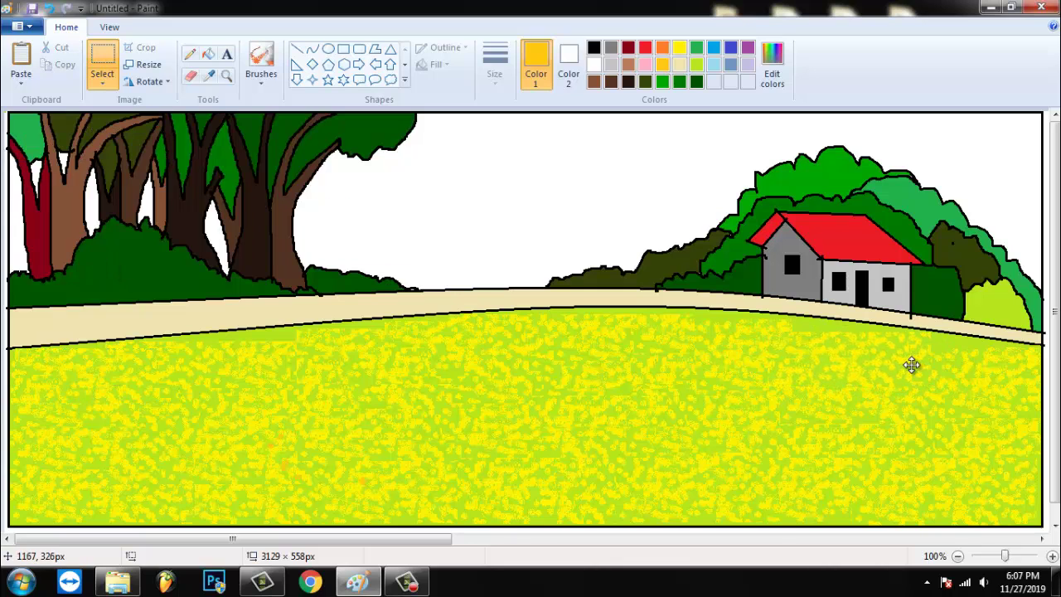
pyautogui.click(958, 359)
pyautogui.hotkey('ctrl', 'v')
pyautogui.moveTo(99, 139); pyautogui.dragTo(905, 367)
pyautogui.click(683, 336)
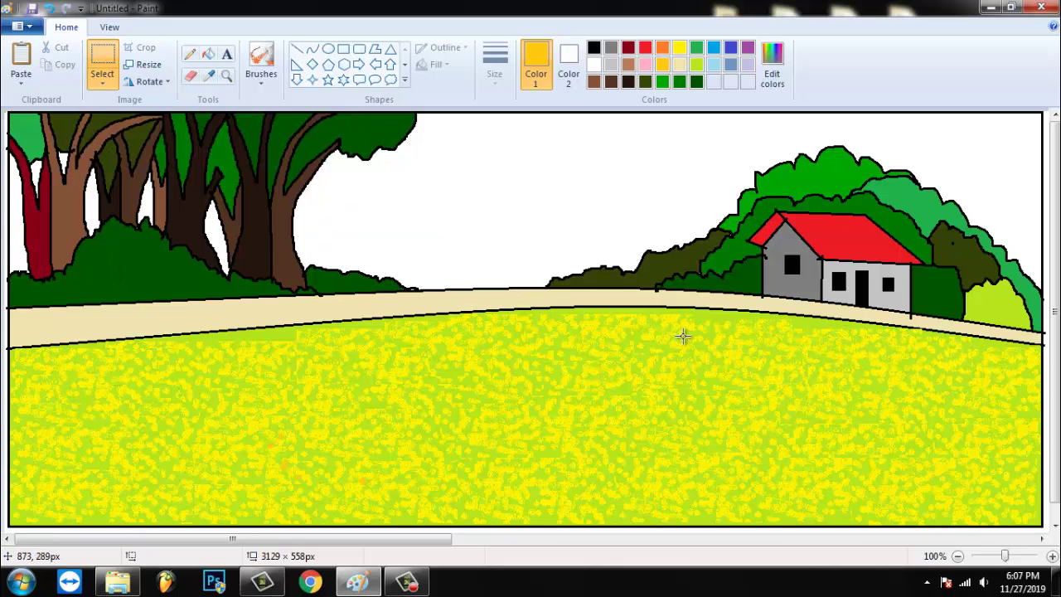
# Airbrush yellow over the remaining grass along the road edge, then across the upper field with the largest brush size.
pyautogui.click(261, 81)
pyautogui.click(353, 106)
pyautogui.click(679, 47)
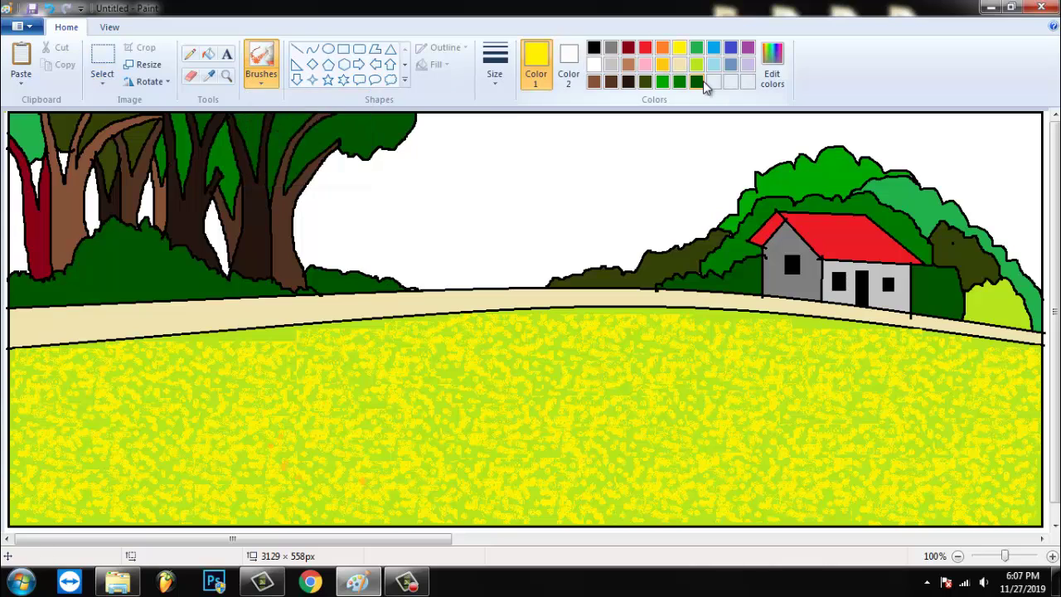
pyautogui.moveTo(272, 334)
pyautogui.mouseDown()
pyautogui.moveTo(197, 331)
pyautogui.moveTo(306, 328)
pyautogui.mouseUp()
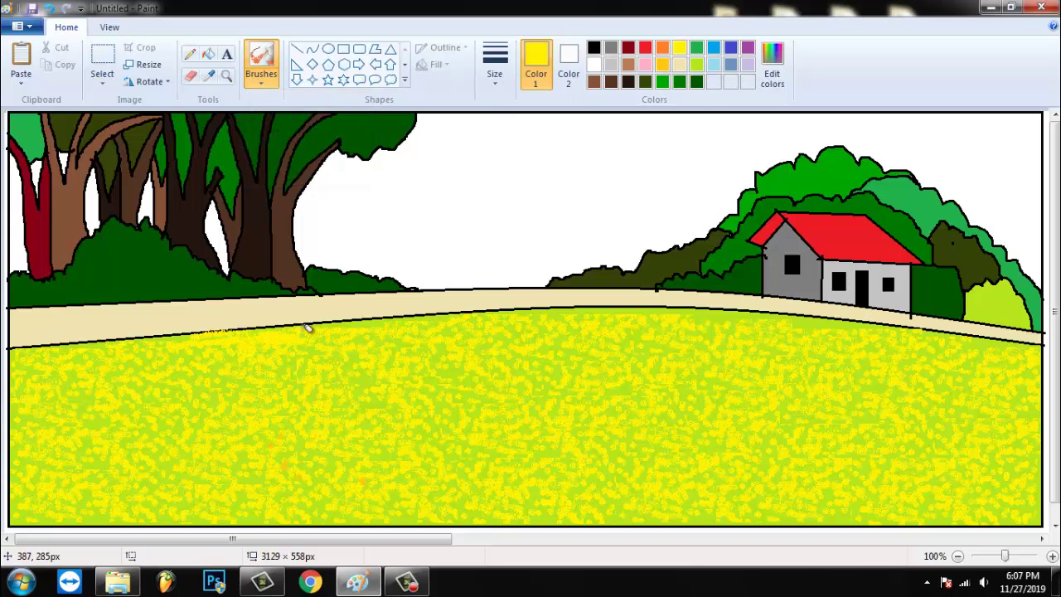
pyautogui.moveTo(874, 324)
pyautogui.mouseDown()
pyautogui.moveTo(644, 305)
pyautogui.moveTo(336, 320)
pyautogui.mouseUp()
pyautogui.click(496, 73)
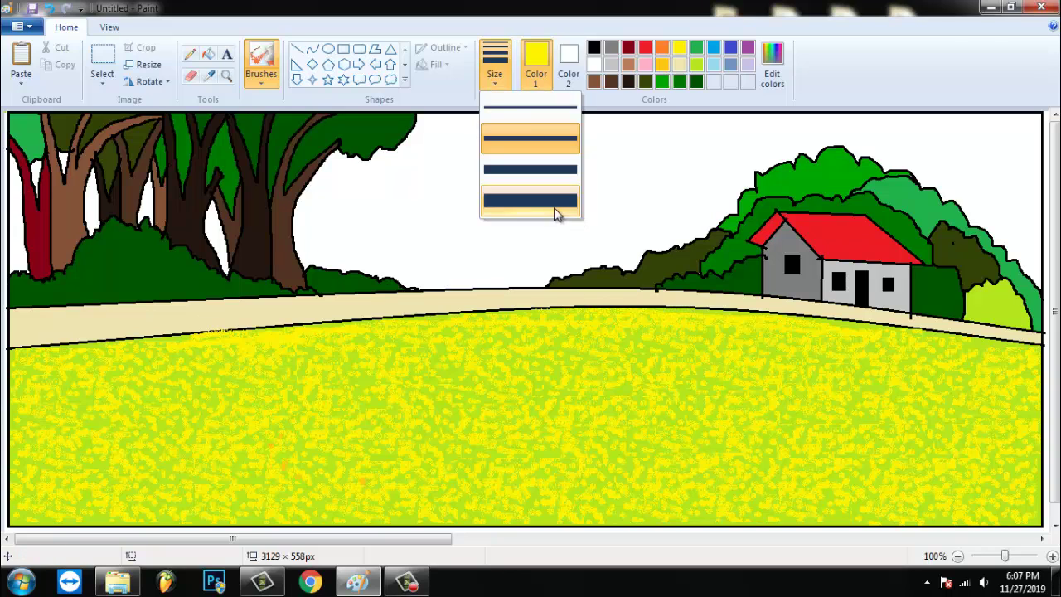
pyautogui.click(554, 207)
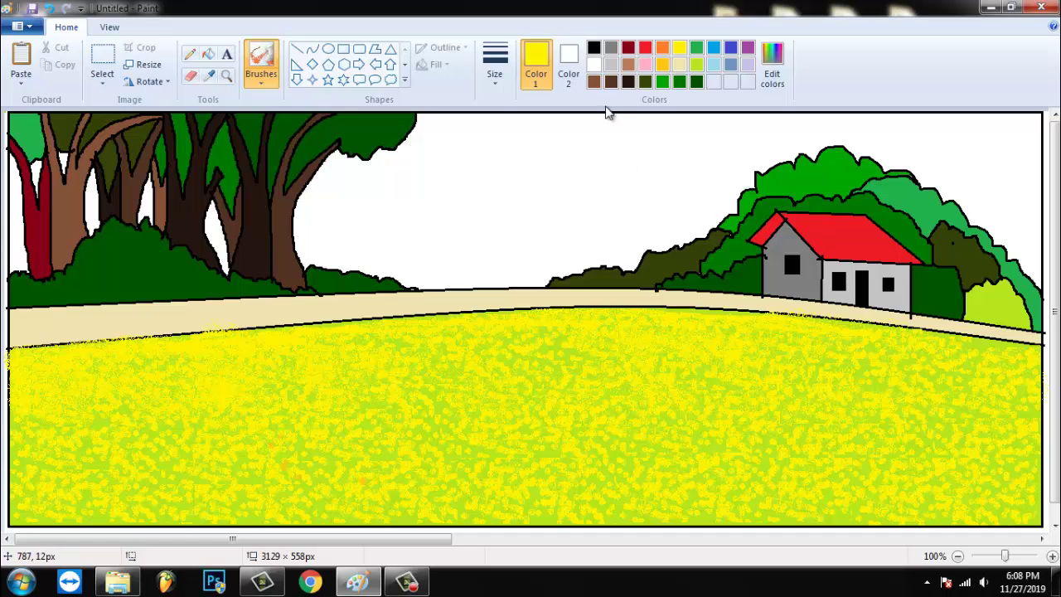
# Airbrush red along the base of the bushes beneath the trees on the left.
pyautogui.click(645, 47)
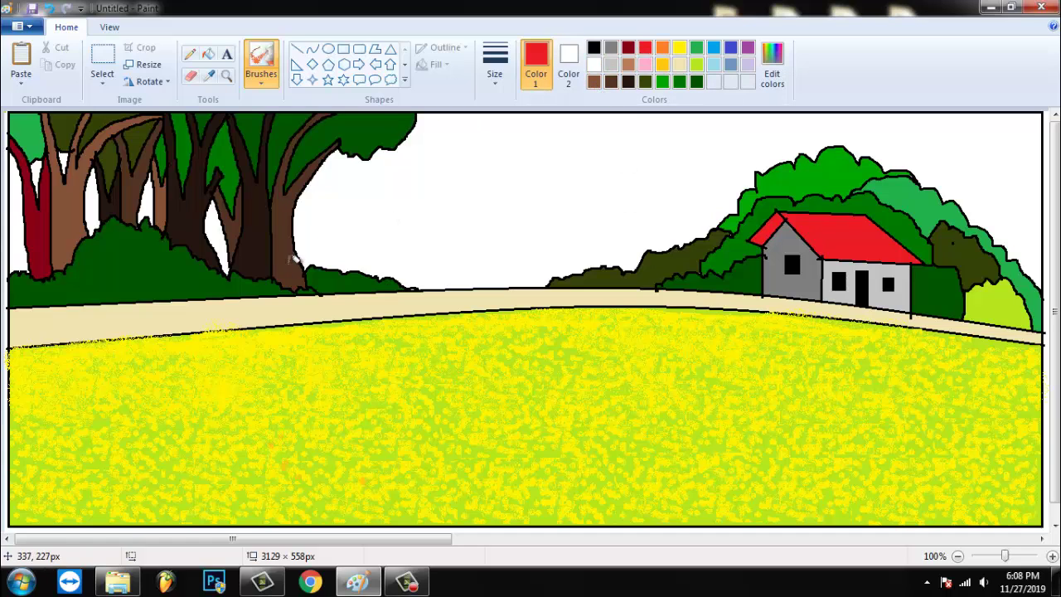
pyautogui.click(261, 82)
pyautogui.click(356, 113)
pyautogui.moveTo(109, 283)
pyautogui.mouseDown()
pyautogui.moveTo(116, 254)
pyautogui.moveTo(114, 267)
pyautogui.moveTo(148, 275)
pyautogui.moveTo(160, 264)
pyautogui.moveTo(193, 283)
pyautogui.moveTo(287, 289)
pyautogui.moveTo(125, 289)
pyautogui.moveTo(100, 281)
pyautogui.moveTo(112, 270)
pyautogui.moveTo(83, 277)
pyautogui.moveTo(116, 288)
pyautogui.moveTo(28, 281)
pyautogui.mouseUp()
pyautogui.moveTo(303, 273)
pyautogui.mouseDown()
pyautogui.moveTo(325, 266)
pyautogui.moveTo(357, 282)
pyautogui.moveTo(419, 286)
pyautogui.mouseUp()
# Airbrush yellow, lime and turquoise over the upper parts of the bushes beneath the left trees.
pyautogui.click(680, 48)
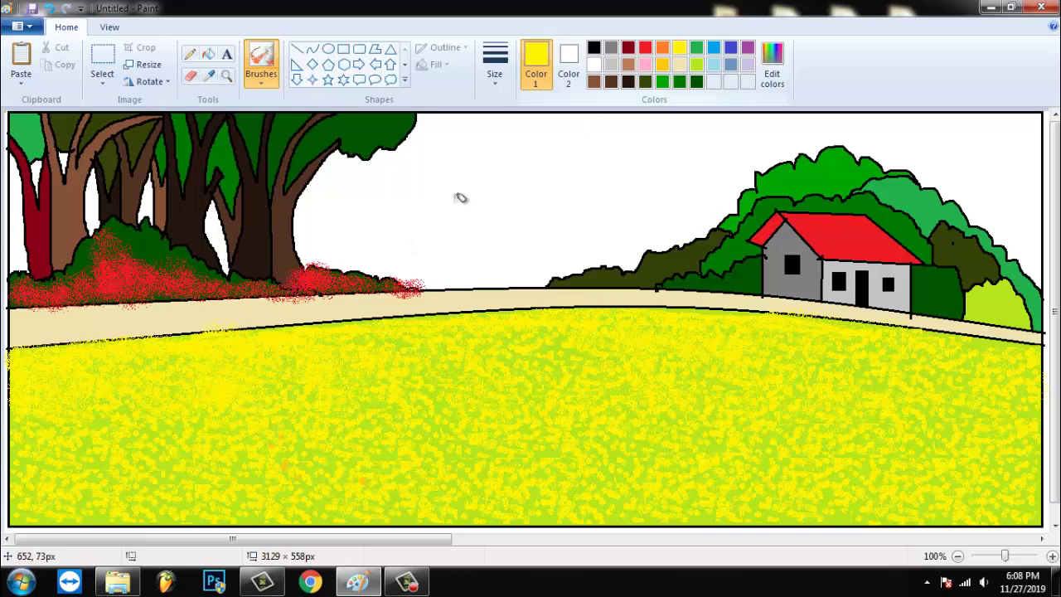
pyautogui.moveTo(99, 249)
pyautogui.mouseDown()
pyautogui.moveTo(191, 279)
pyautogui.moveTo(143, 242)
pyautogui.moveTo(171, 253)
pyautogui.moveTo(164, 226)
pyautogui.moveTo(183, 257)
pyautogui.moveTo(224, 266)
pyautogui.moveTo(390, 280)
pyautogui.mouseUp()
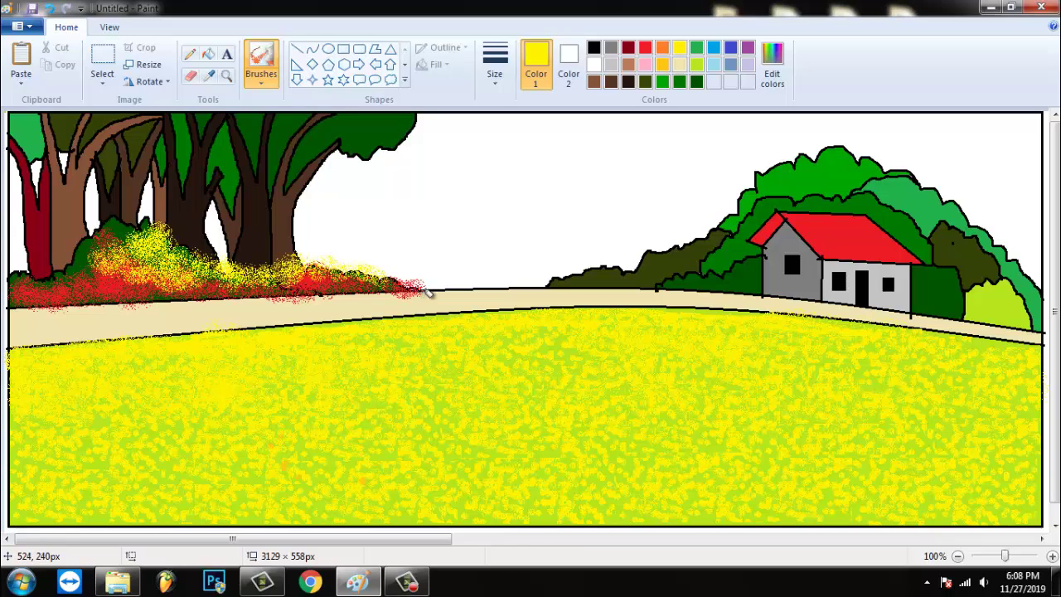
pyautogui.click(697, 64)
pyautogui.moveTo(76, 262)
pyautogui.mouseDown()
pyautogui.moveTo(25, 282)
pyautogui.moveTo(79, 260)
pyautogui.moveTo(102, 233)
pyautogui.moveTo(123, 237)
pyautogui.moveTo(129, 217)
pyautogui.moveTo(274, 282)
pyautogui.moveTo(258, 255)
pyautogui.moveTo(355, 265)
pyautogui.mouseUp()
pyautogui.click(714, 47)
pyautogui.moveTo(142, 241)
pyautogui.mouseDown()
pyautogui.moveTo(174, 239)
pyautogui.moveTo(142, 220)
pyautogui.moveTo(168, 253)
pyautogui.moveTo(212, 241)
pyautogui.moveTo(222, 253)
pyautogui.moveTo(292, 251)
pyautogui.moveTo(350, 281)
pyautogui.mouseUp()
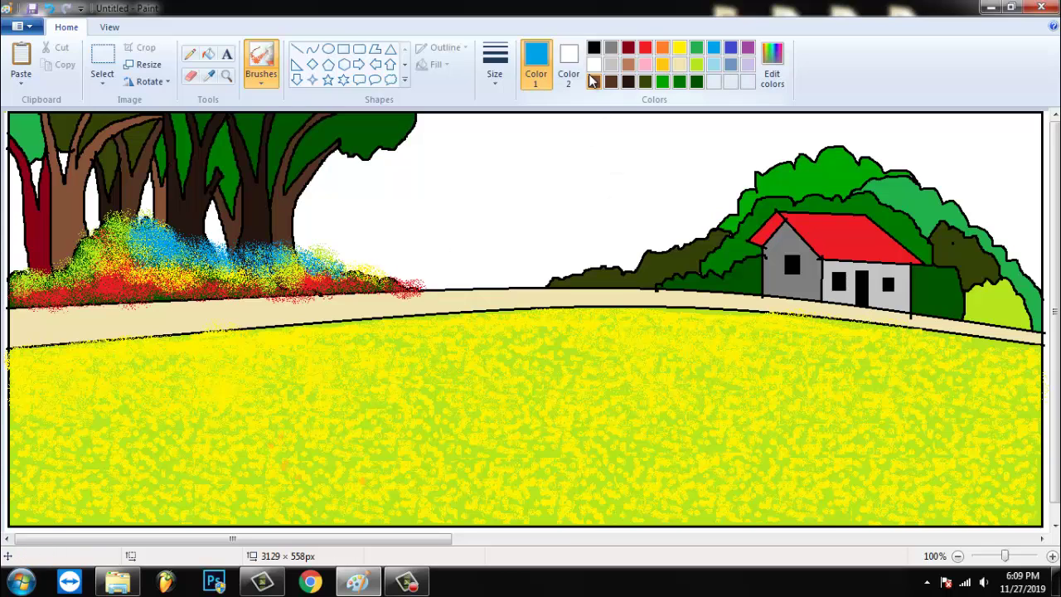
# Draw a red curve about 274 px wide as a hill between the bushes and fill it red.
pyautogui.click(646, 48)
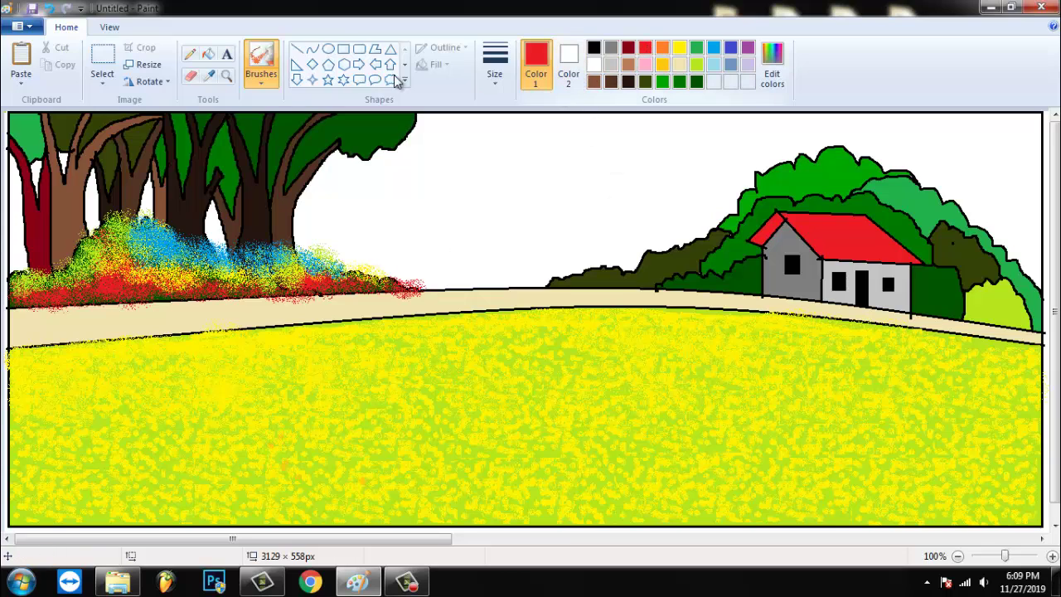
pyautogui.click(312, 48)
pyautogui.moveTo(361, 273)
pyautogui.mouseDown()
pyautogui.moveTo(545, 253)
pyautogui.moveTo(572, 274)
pyautogui.moveTo(507, 249)
pyautogui.moveTo(457, 196)
pyautogui.moveTo(469, 206)
pyautogui.moveTo(483, 199)
pyautogui.mouseUp()
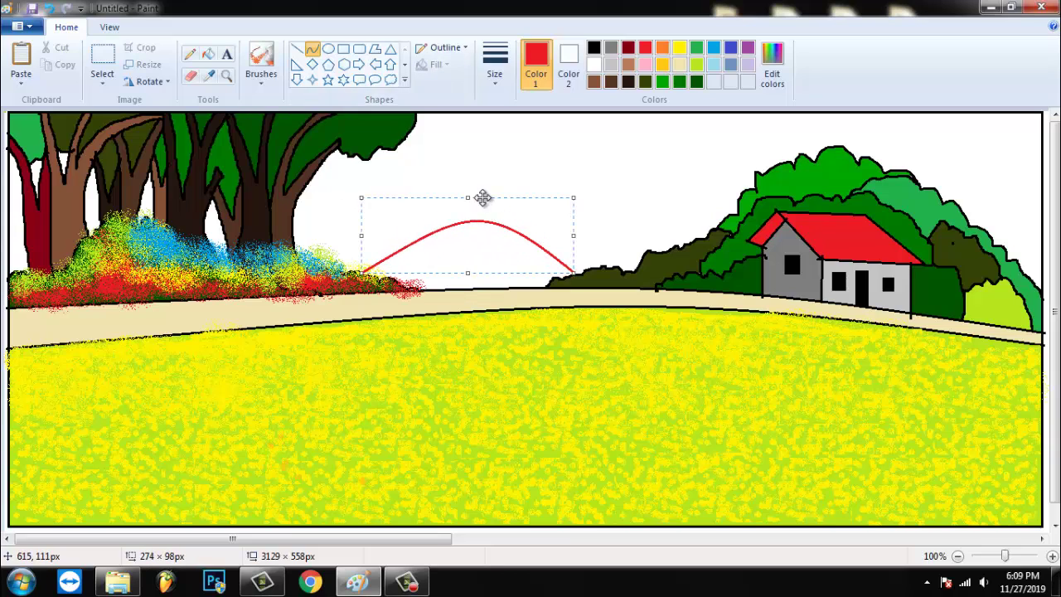
pyautogui.click(436, 192)
pyautogui.click(463, 255)
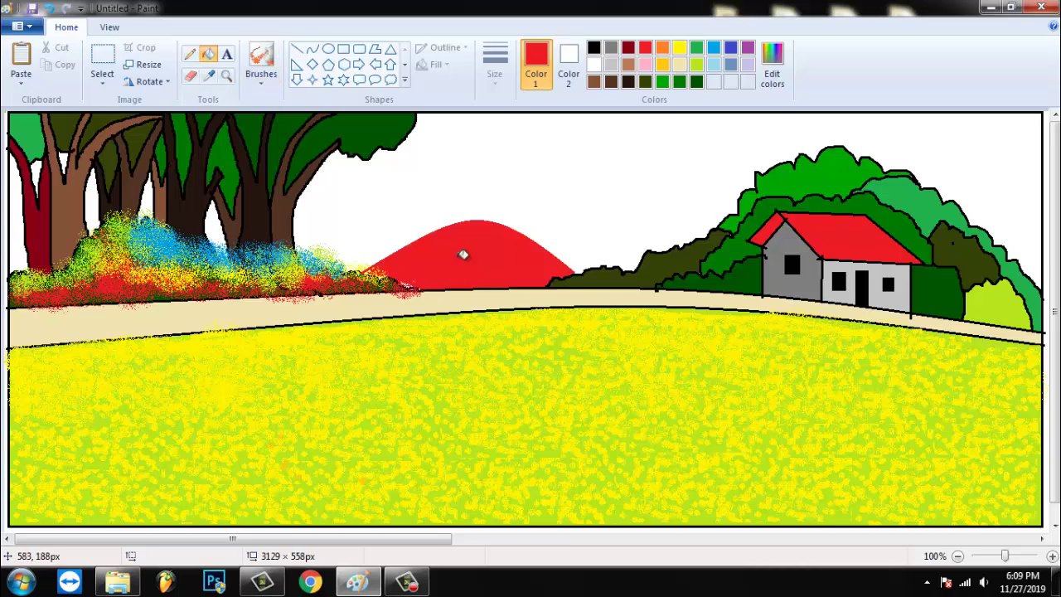
# Outline a low bush in black in front of the red hill, try a lime fill, and fill it dark brown.
pyautogui.click(593, 48)
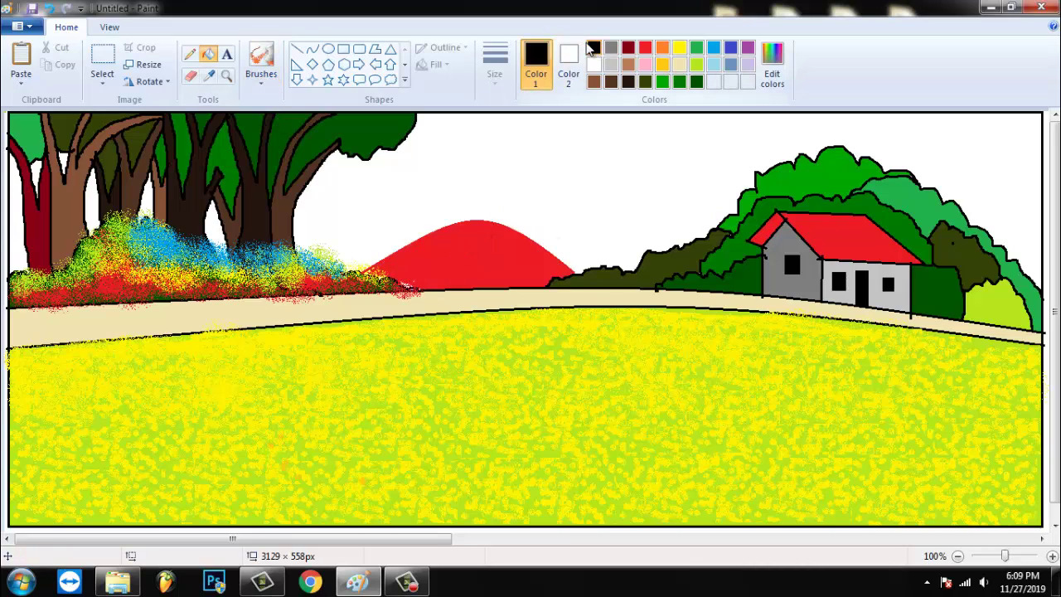
pyautogui.click(189, 54)
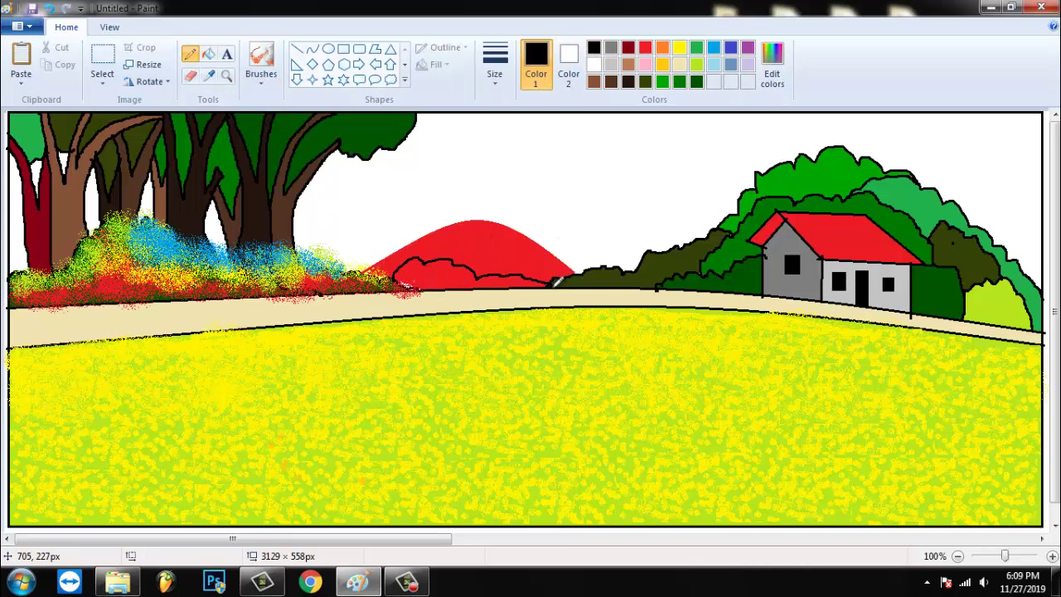
pyautogui.click(697, 65)
pyautogui.click(507, 274)
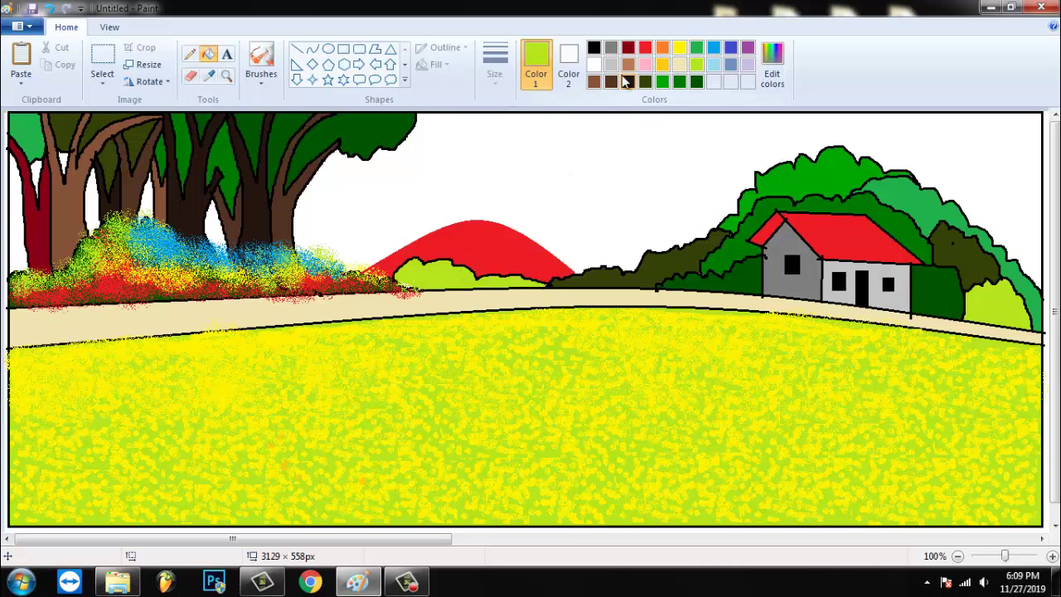
pyautogui.click(626, 81)
pyautogui.click(471, 272)
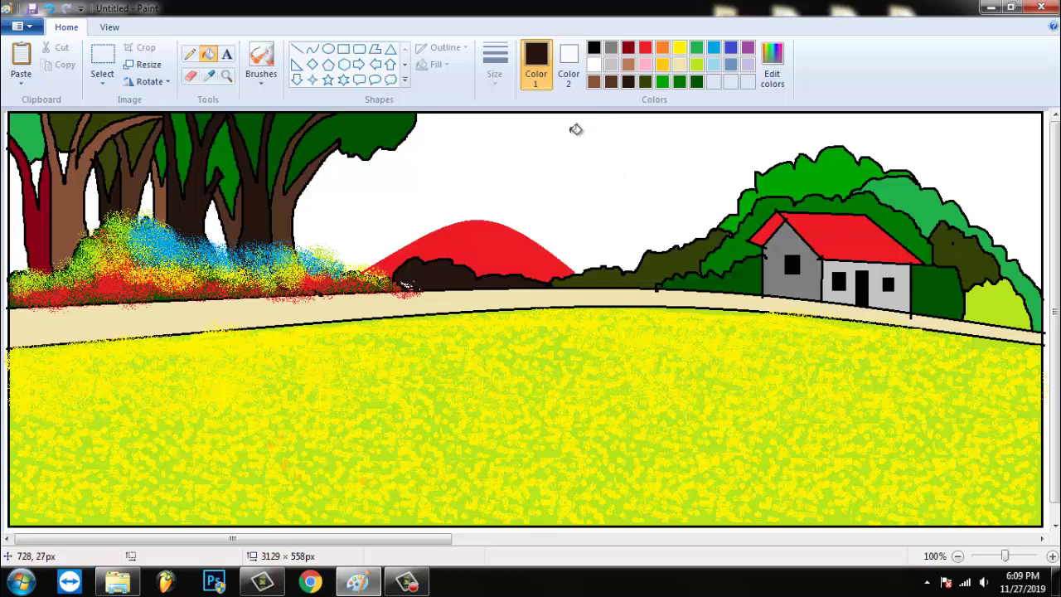
# Airbrush lime highlights over the bushes and trees around the house.
pyautogui.click(272, 83)
pyautogui.click(353, 107)
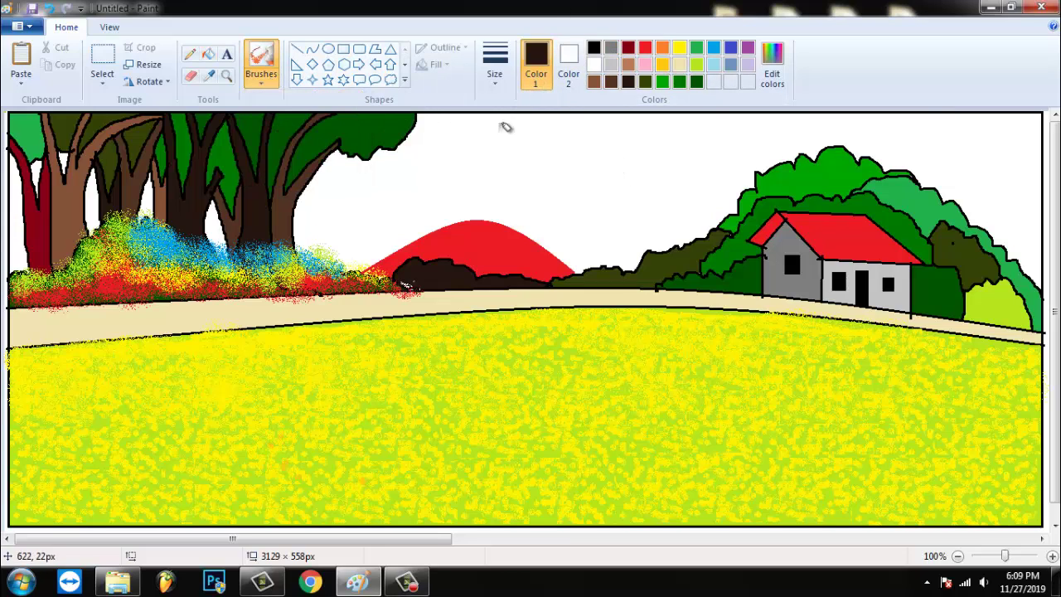
pyautogui.click(696, 64)
pyautogui.moveTo(602, 279)
pyautogui.mouseDown()
pyautogui.moveTo(679, 274)
pyautogui.moveTo(713, 241)
pyautogui.moveTo(708, 266)
pyautogui.moveTo(691, 268)
pyautogui.moveTo(755, 285)
pyautogui.moveTo(731, 221)
pyautogui.moveTo(832, 160)
pyautogui.moveTo(860, 193)
pyautogui.moveTo(770, 203)
pyautogui.moveTo(879, 181)
pyautogui.moveTo(848, 156)
pyautogui.moveTo(862, 190)
pyautogui.moveTo(951, 219)
pyautogui.moveTo(951, 198)
pyautogui.moveTo(953, 228)
pyautogui.moveTo(995, 258)
pyautogui.moveTo(933, 195)
pyautogui.moveTo(947, 228)
pyautogui.moveTo(1006, 288)
pyautogui.mouseUp()
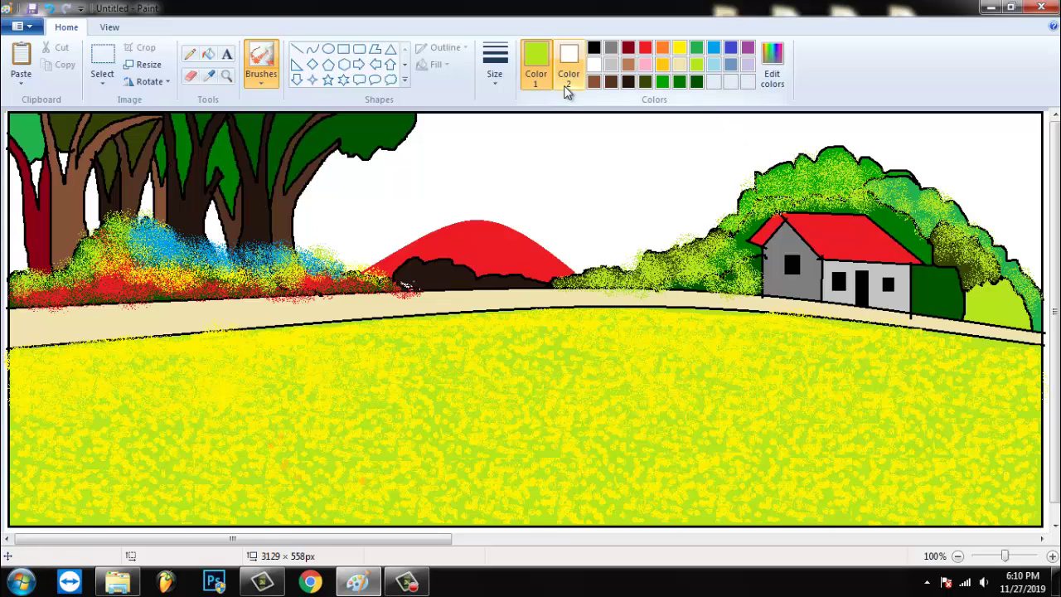
# Create a custom pale cyan by lightening the basic cyan, and fill the sky with it.
pyautogui.click(715, 66)
pyautogui.click(772, 66)
pyautogui.click(453, 219)
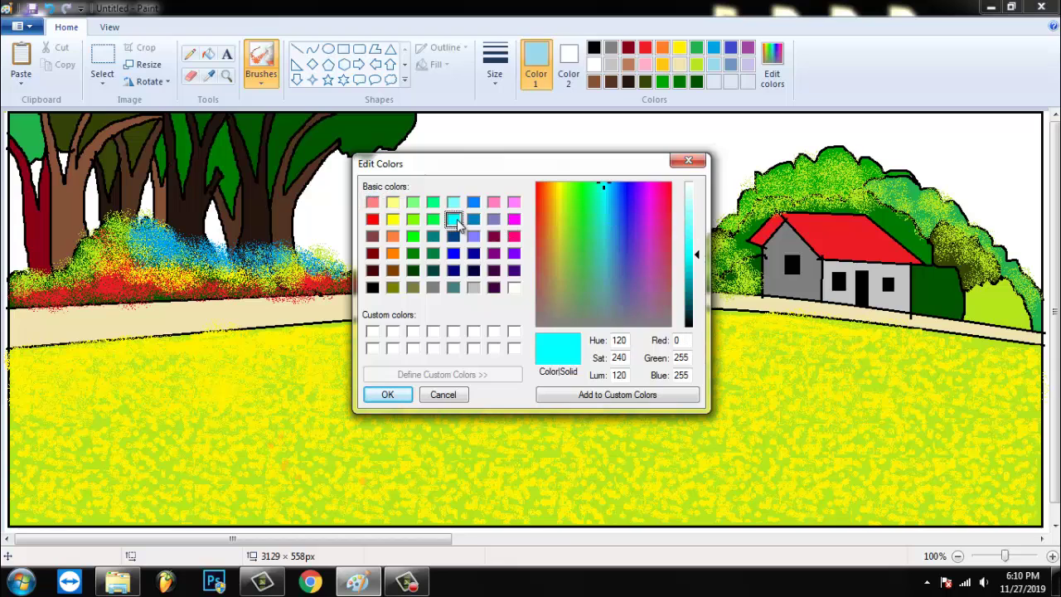
pyautogui.click(696, 214)
pyautogui.click(387, 395)
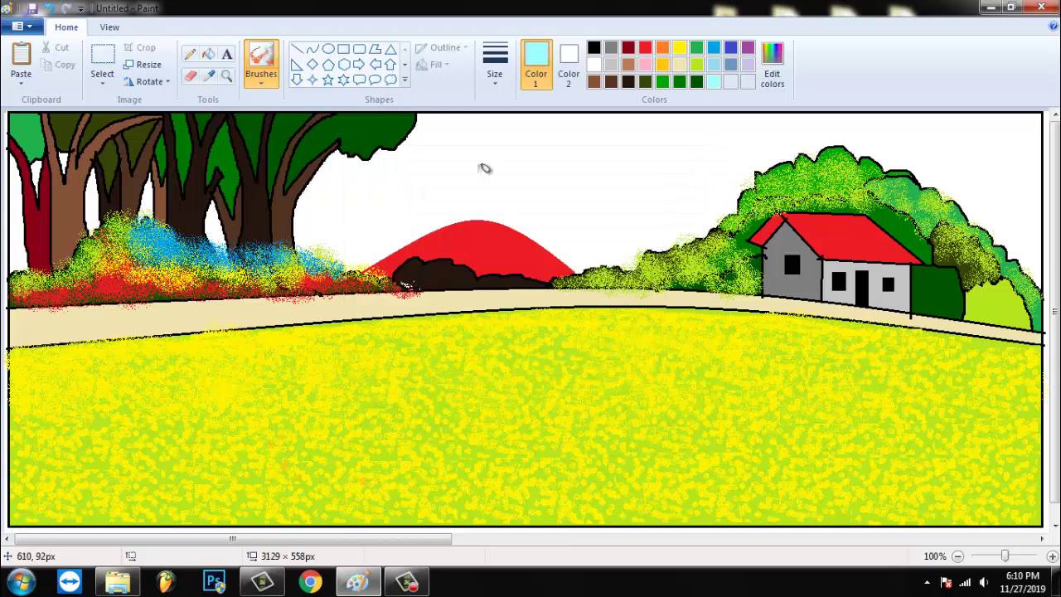
pyautogui.click(208, 55)
pyautogui.click(504, 149)
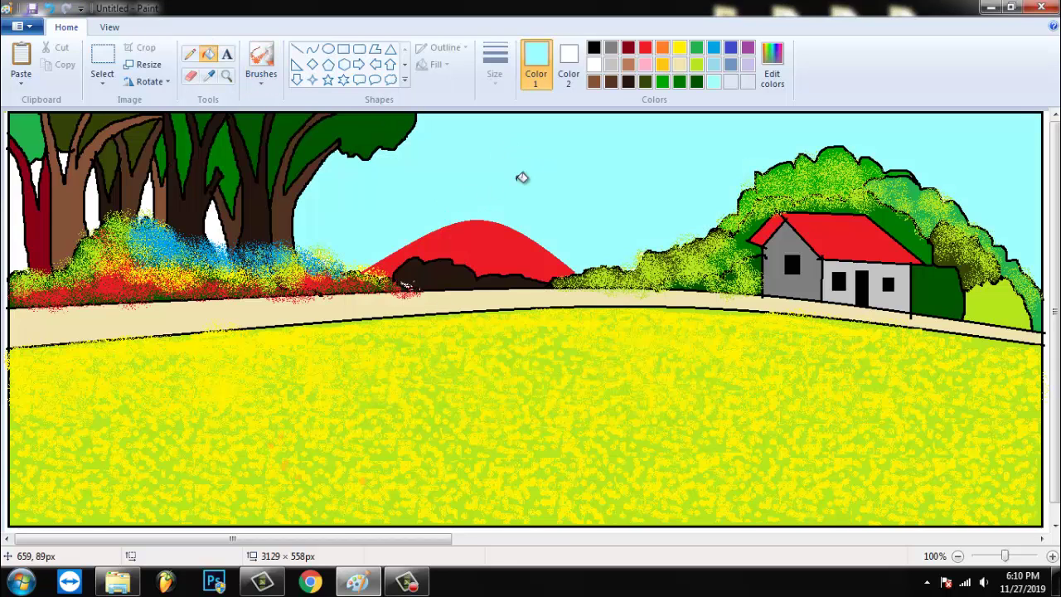
# Mix a lighter cyan and brush soft cloud strokes across the sky between the left trees and the house.
pyautogui.click(769, 78)
pyautogui.click(403, 398)
pyautogui.click(261, 79)
pyautogui.click(297, 137)
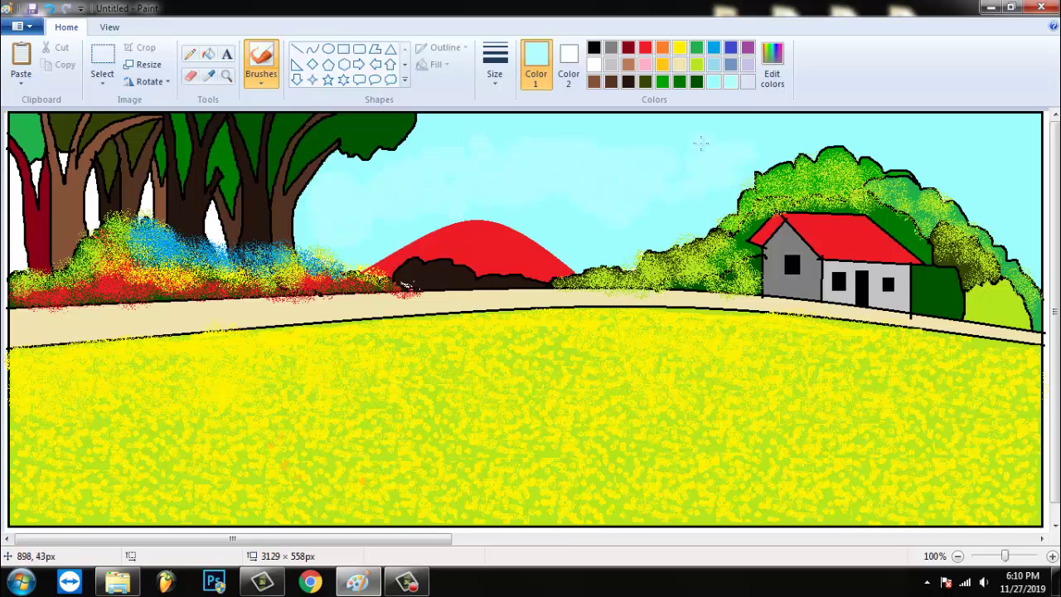
# Set the color to paler cyan (202, 255, 255) and brush lighter cloud strokes above the hill's left side.
pyautogui.click(770, 78)
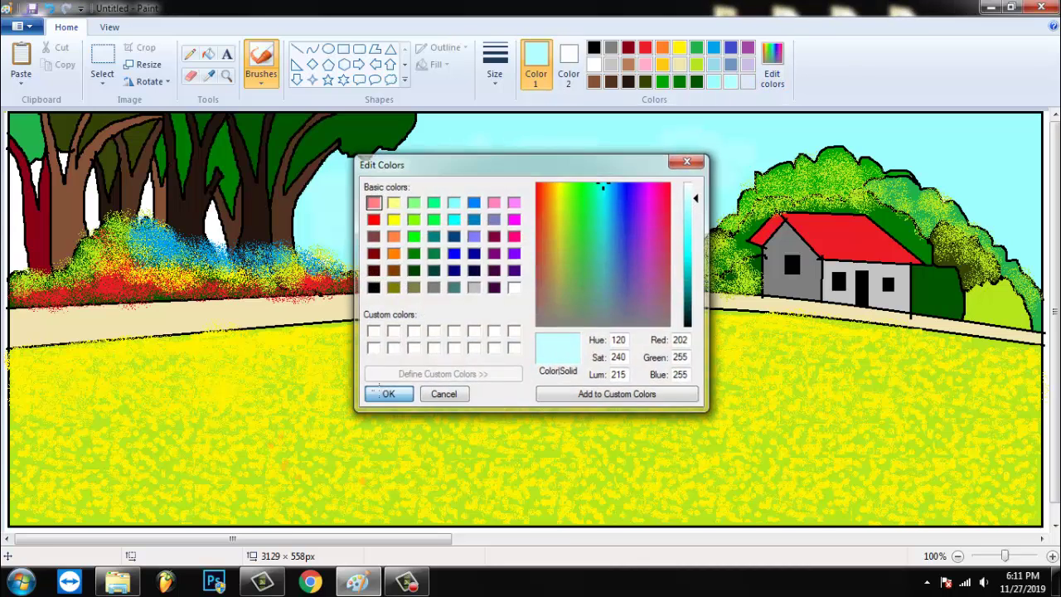
pyautogui.click(387, 395)
pyautogui.moveTo(429, 194); pyautogui.dragTo(372, 217)
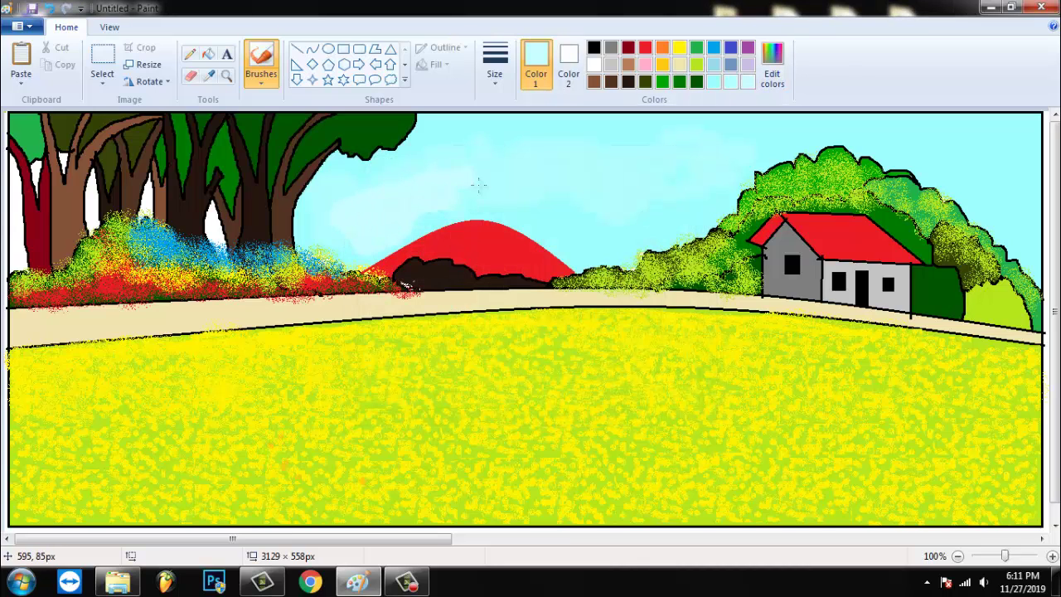
# Extend the pale cyan cloud strokes across the sky from above the hill to the trees behind the house.
pyautogui.moveTo(598, 167)
pyautogui.mouseDown()
pyautogui.moveTo(643, 145)
pyautogui.moveTo(620, 200)
pyautogui.moveTo(683, 191)
pyautogui.mouseUp()
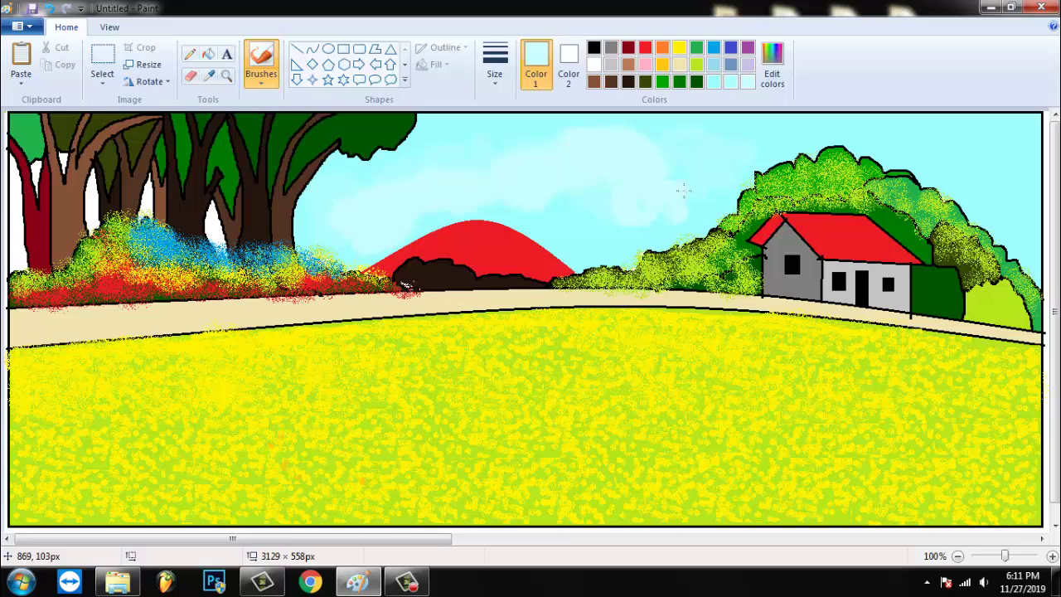
pyautogui.moveTo(687, 150)
pyautogui.mouseDown()
pyautogui.moveTo(724, 156)
pyautogui.moveTo(774, 141)
pyautogui.mouseUp()
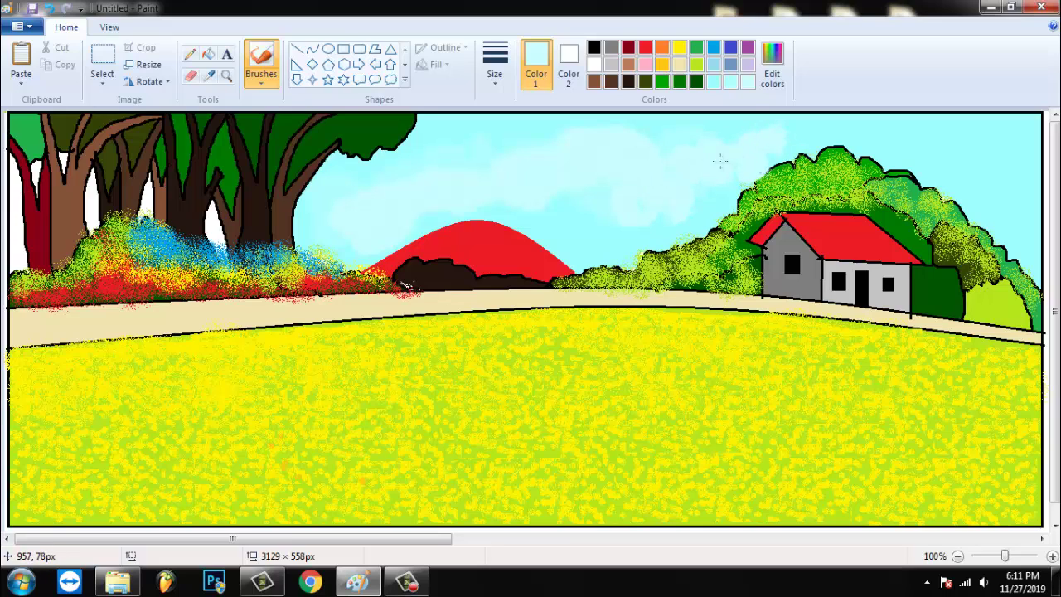
# Draw thin black, mostly vertical straight lines of varied heights as bare trunks rising from the bushes between the hill and the house.
pyautogui.click(593, 48)
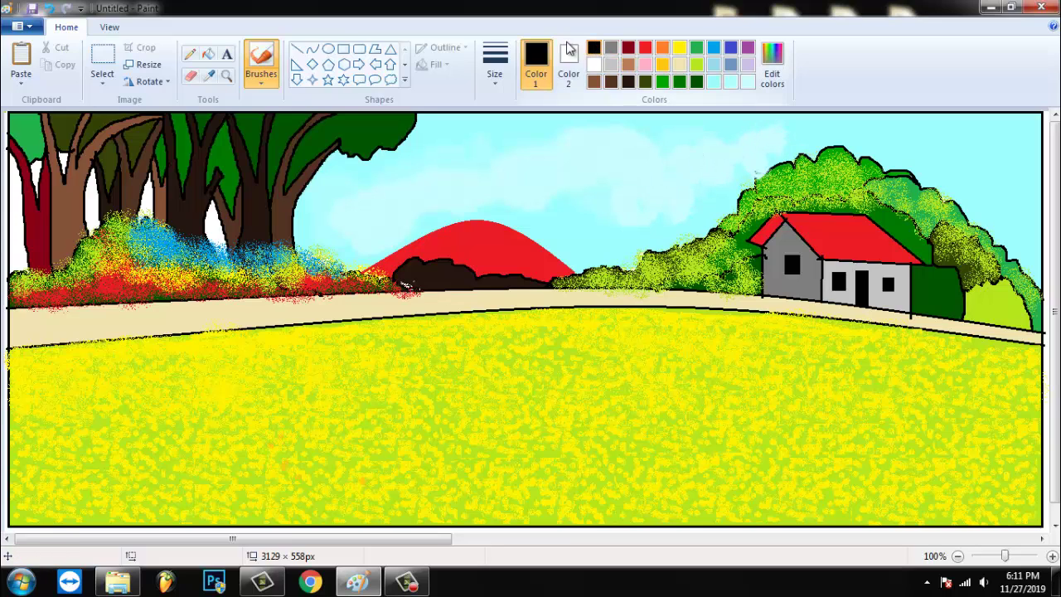
pyautogui.click(296, 48)
pyautogui.moveTo(580, 153); pyautogui.dragTo(580, 289)
pyautogui.moveTo(593, 193); pyautogui.dragTo(594, 286)
pyautogui.moveTo(621, 199); pyautogui.dragTo(622, 275)
pyautogui.moveTo(642, 126); pyautogui.dragTo(647, 275)
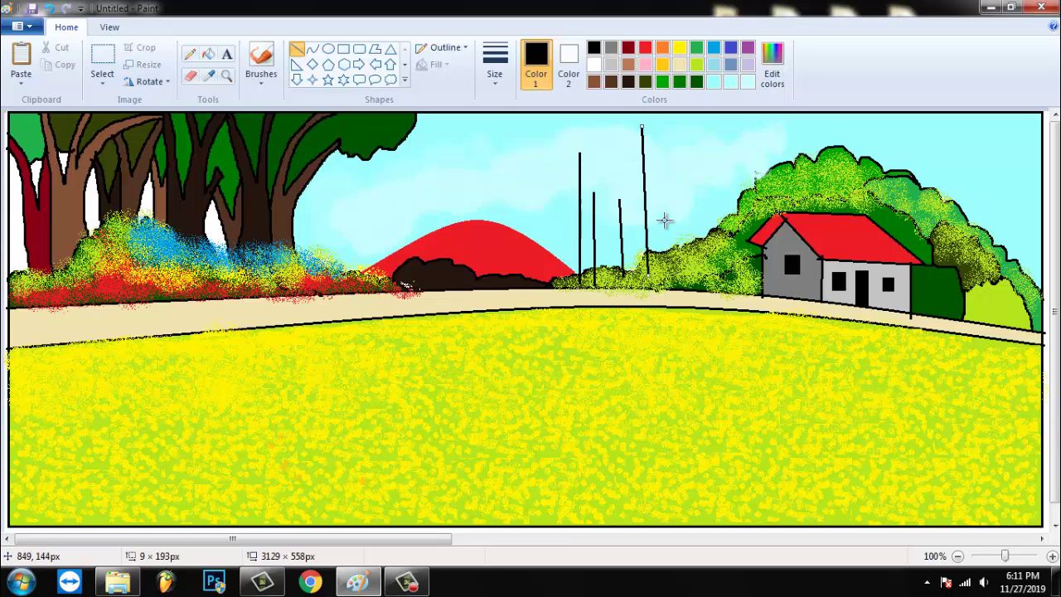
pyautogui.moveTo(694, 183); pyautogui.dragTo(695, 264)
pyautogui.moveTo(671, 210); pyautogui.dragTo(673, 264)
pyautogui.moveTo(664, 206); pyautogui.dragTo(673, 265)
# Draw four thin black trunk lines, three nearly vertical and one slanted, above the colorful bushes at the hill's left edge.
pyautogui.moveTo(363, 178); pyautogui.dragTo(362, 291)
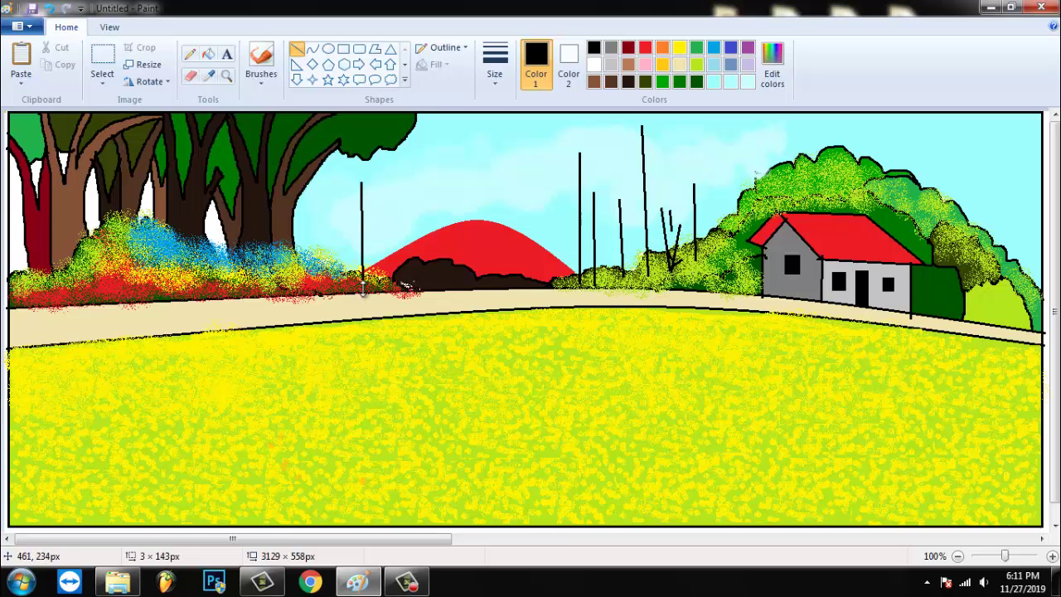
pyautogui.moveTo(349, 219); pyautogui.dragTo(348, 286)
pyautogui.moveTo(341, 190); pyautogui.dragTo(340, 283)
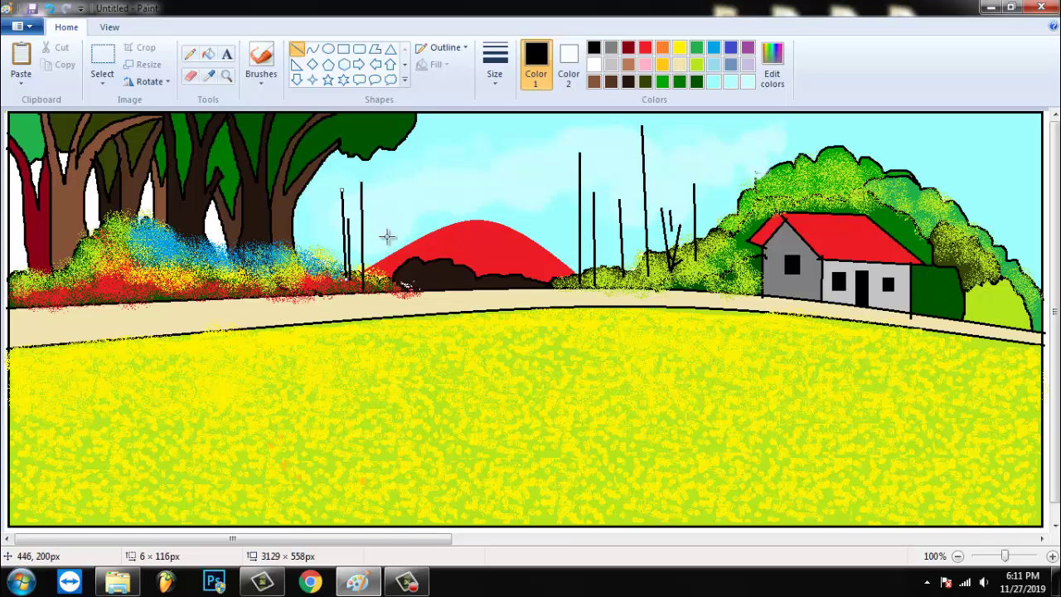
pyautogui.moveTo(386, 204)
pyautogui.mouseDown()
pyautogui.moveTo(357, 296)
pyautogui.moveTo(365, 292)
pyautogui.mouseUp()
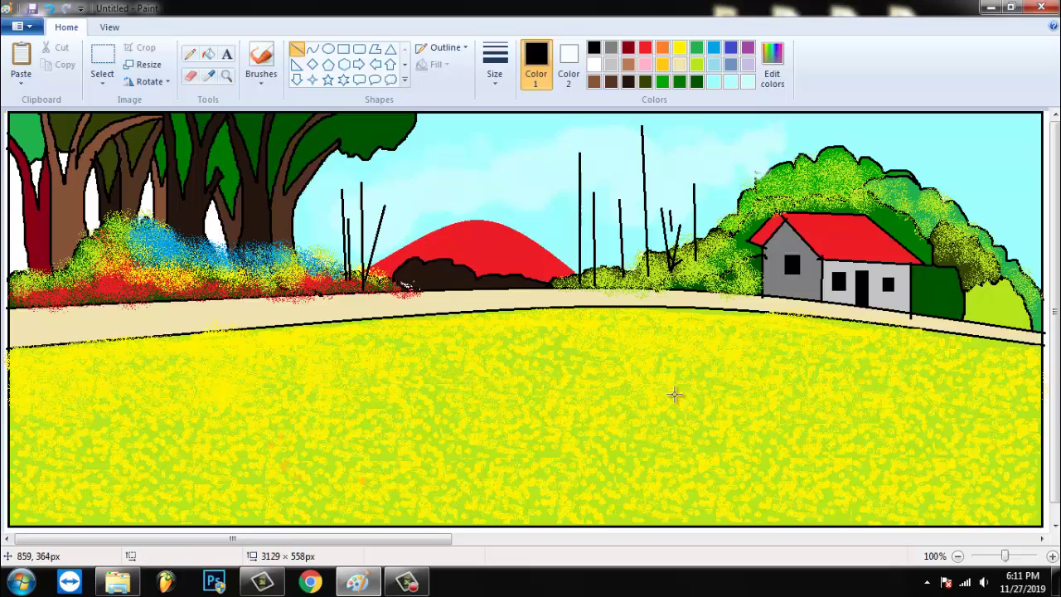